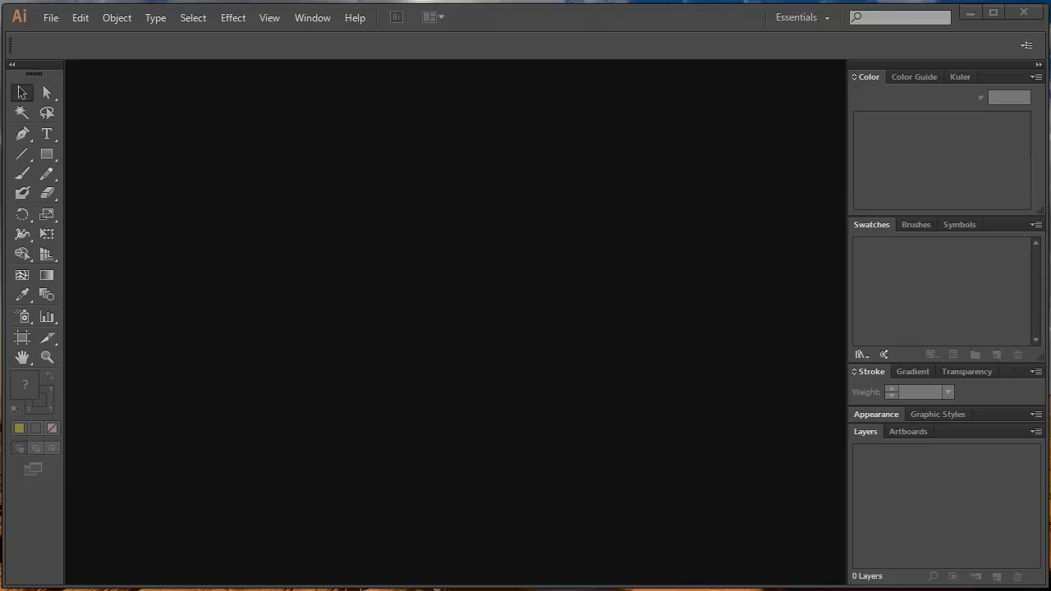
- Switch to the web browser and open the full-size image-search picture of Homer Simpson standing with crossed arms
left_click(258, 522)
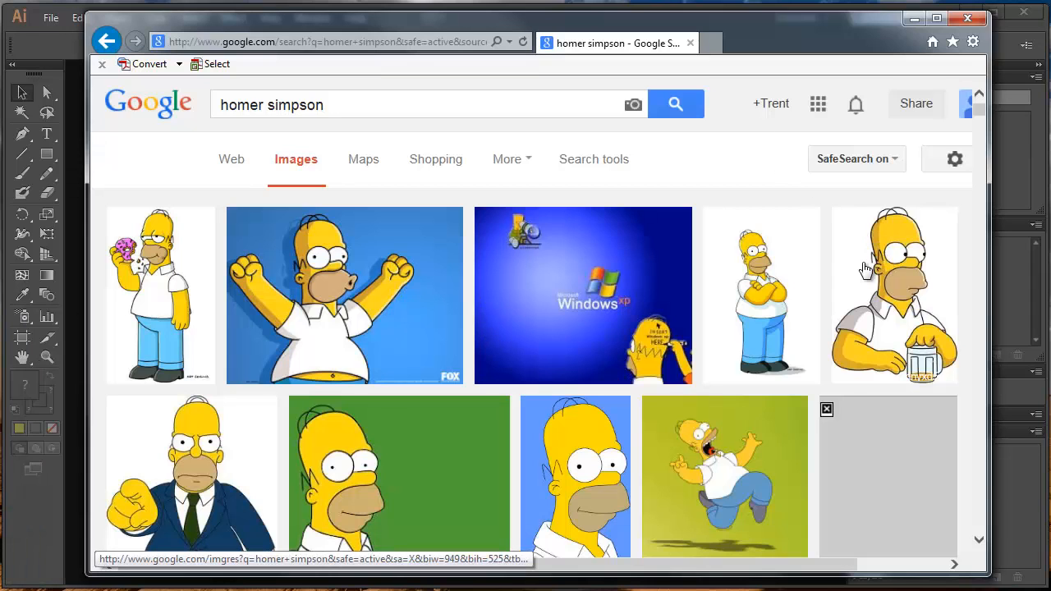
left_click(722, 275)
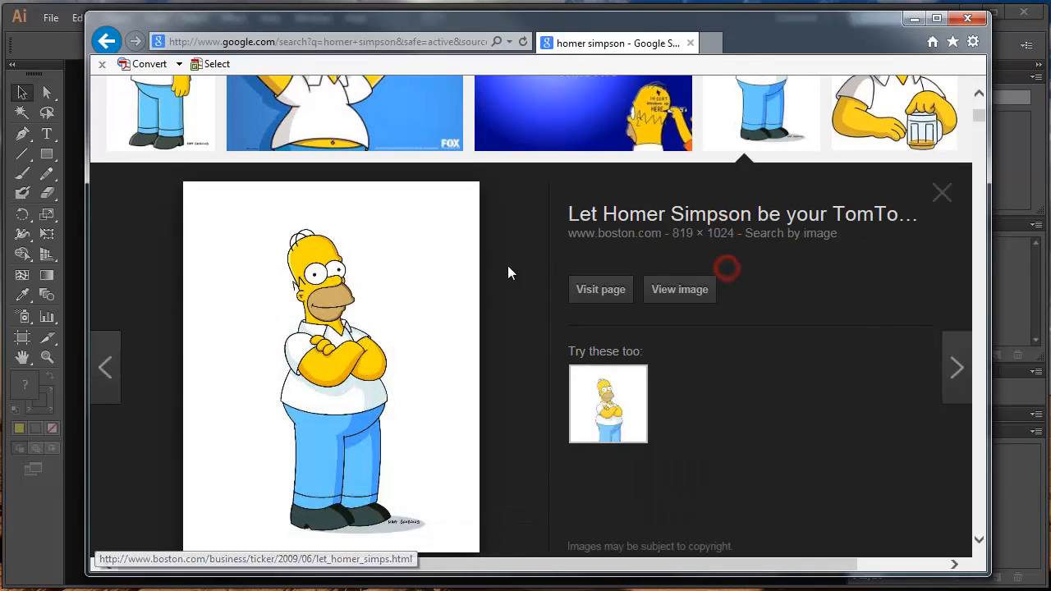
left_click(694, 287)
left_click(304, 305)
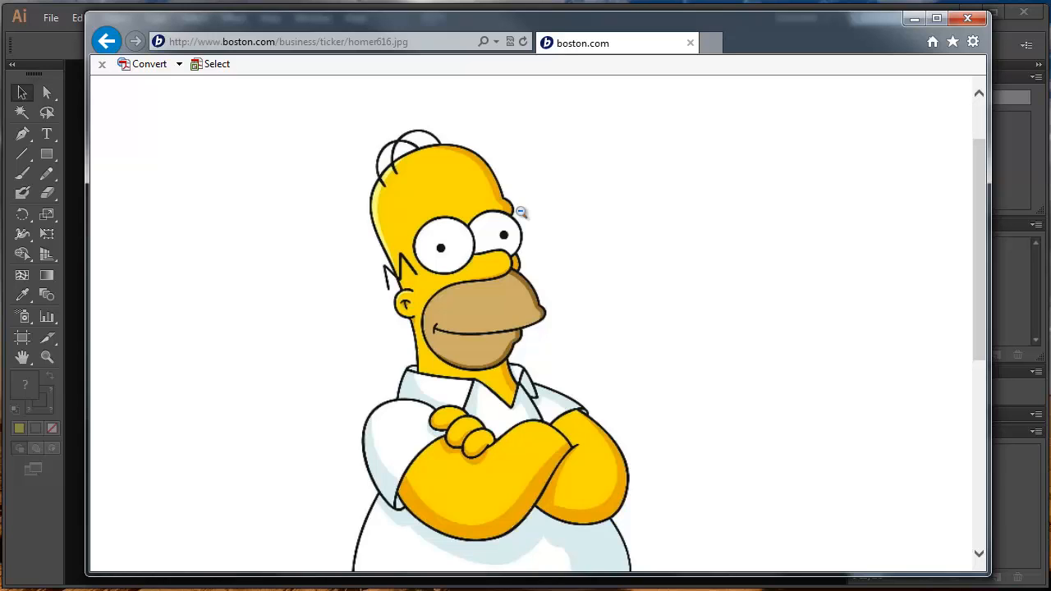
left_click(328, 266)
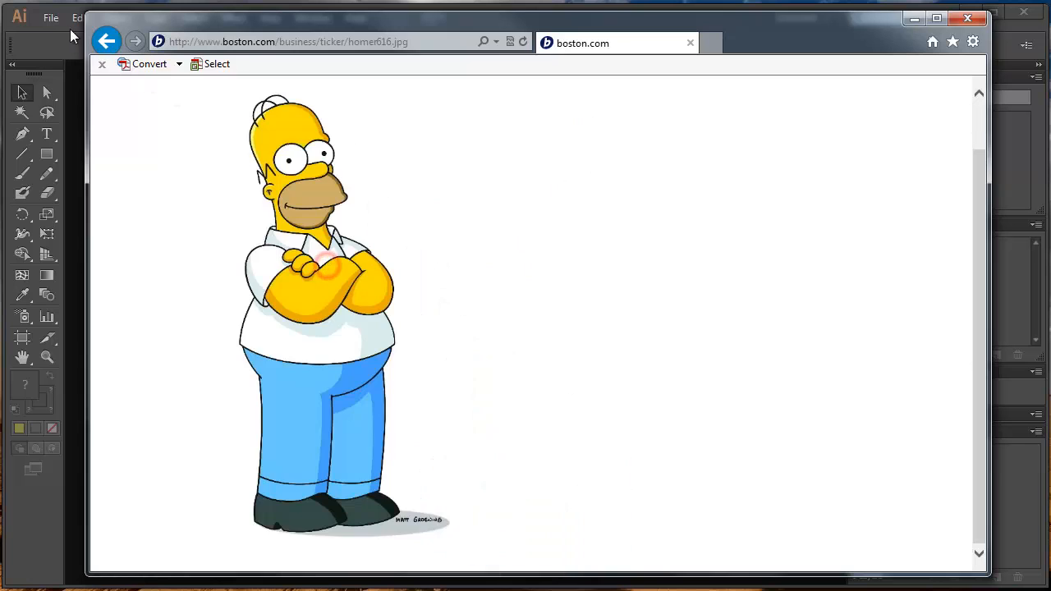
left_click(107, 40)
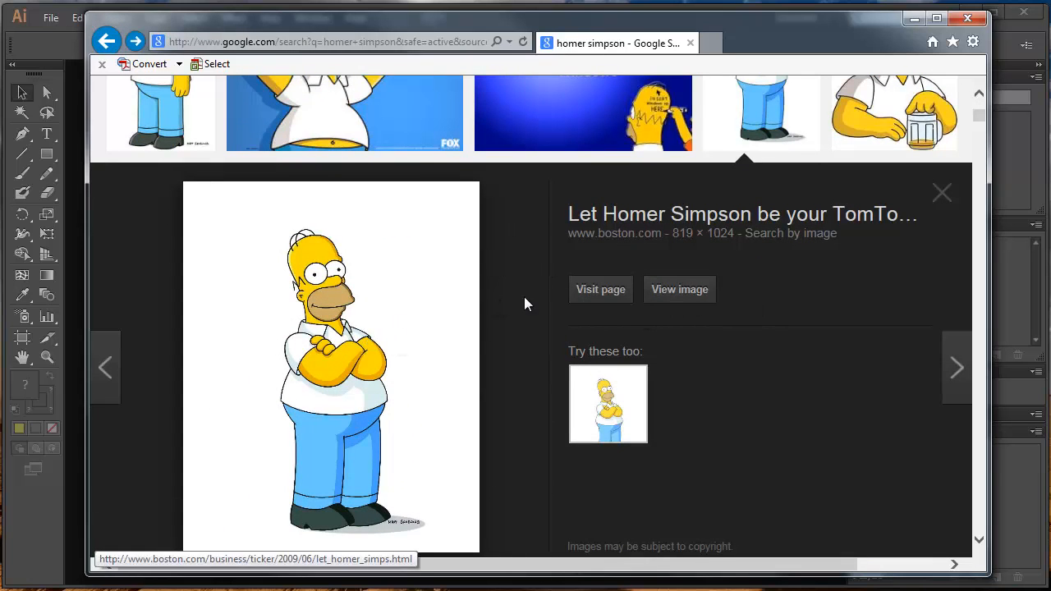
left_click(677, 295)
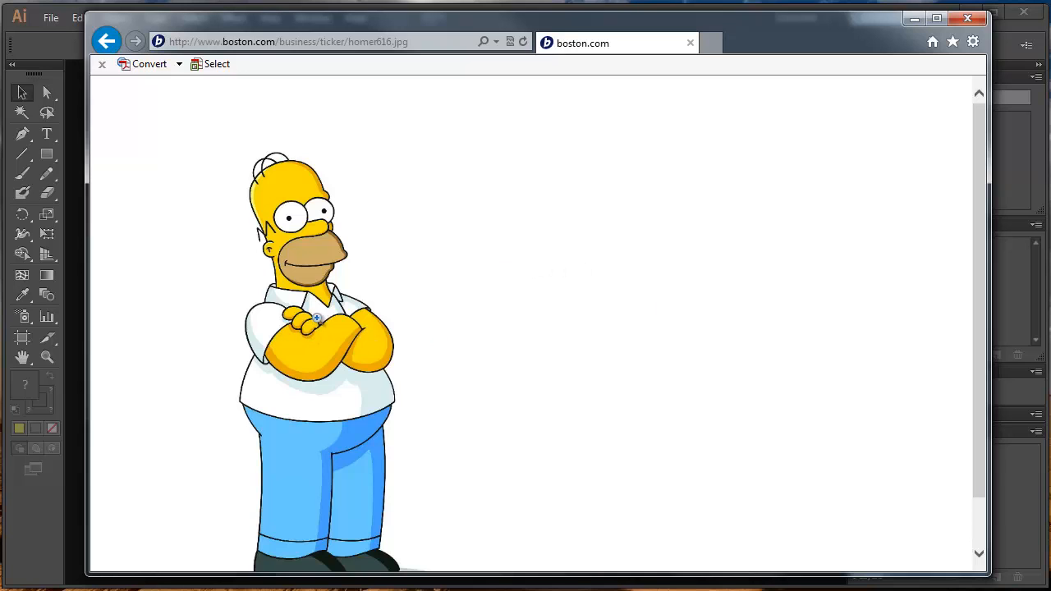
- Start saving the Homer picture to disk and choose the H: network drive as the location
right_click(349, 229)
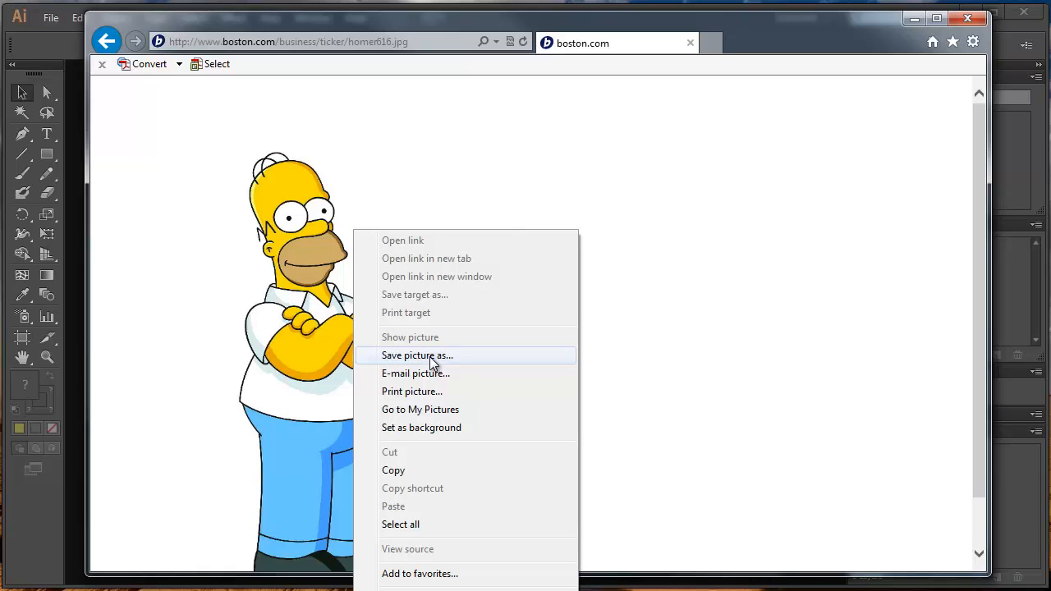
left_click(432, 356)
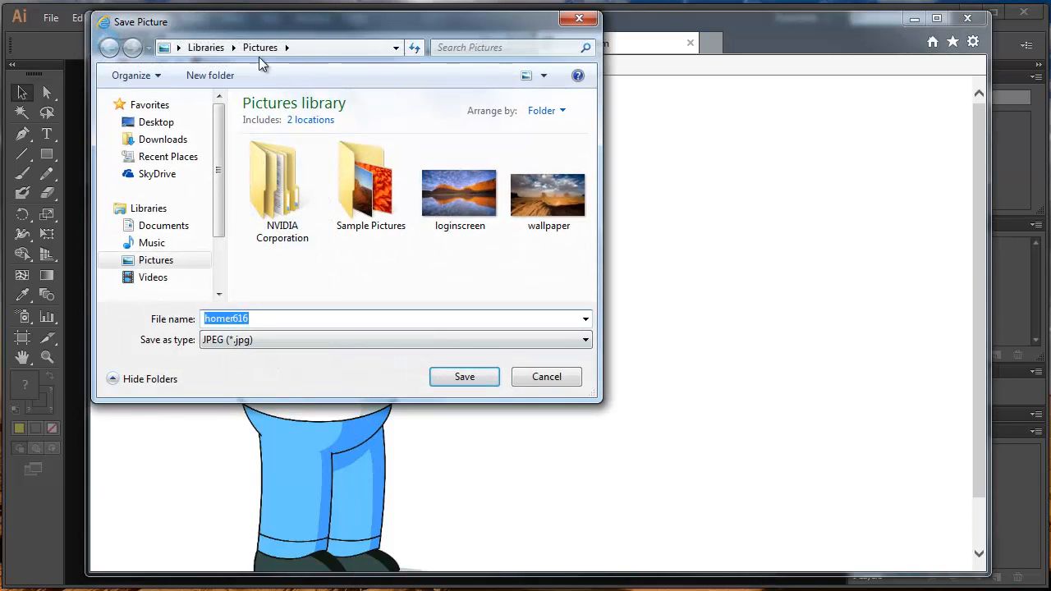
left_click_drag(258, 15, 278, 25)
left_click(299, 306)
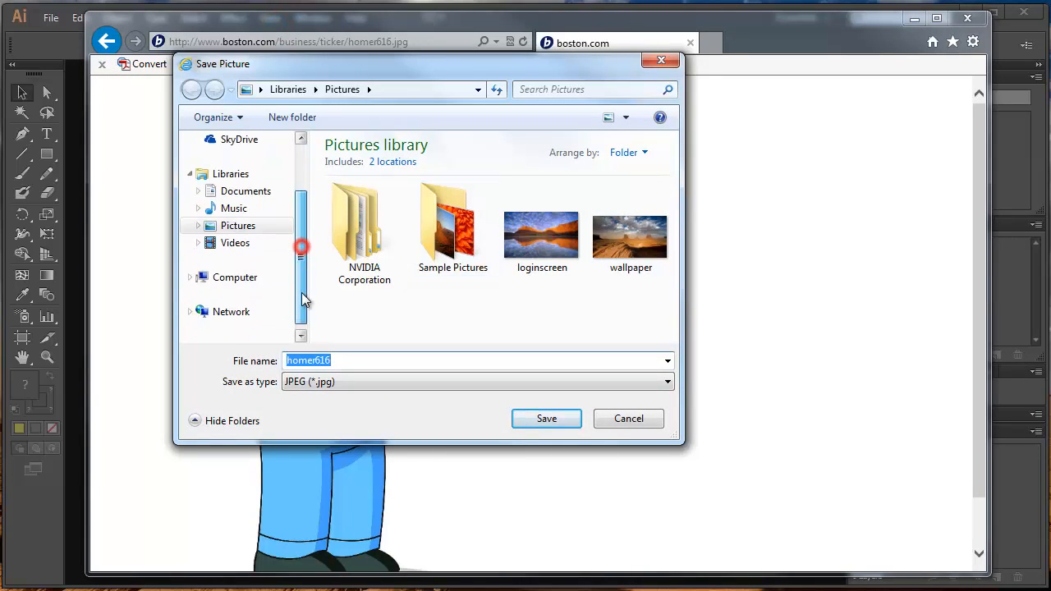
left_click(233, 277)
double_click(411, 309)
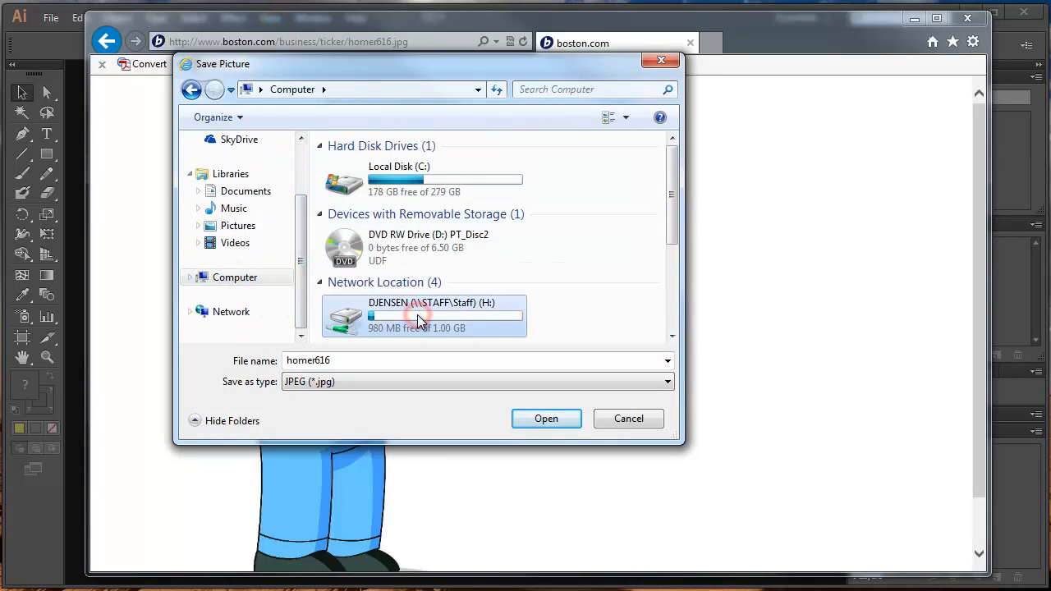
- Create a folder named Animated Character and save the picture in it as the JPEG file homer616
left_click(294, 118)
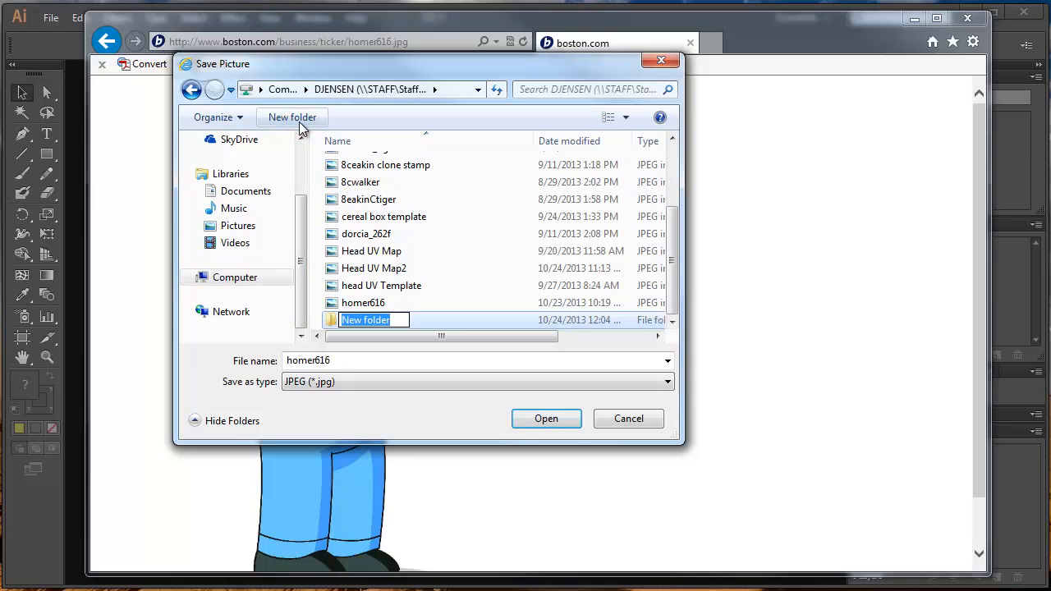
type("Animated Character")
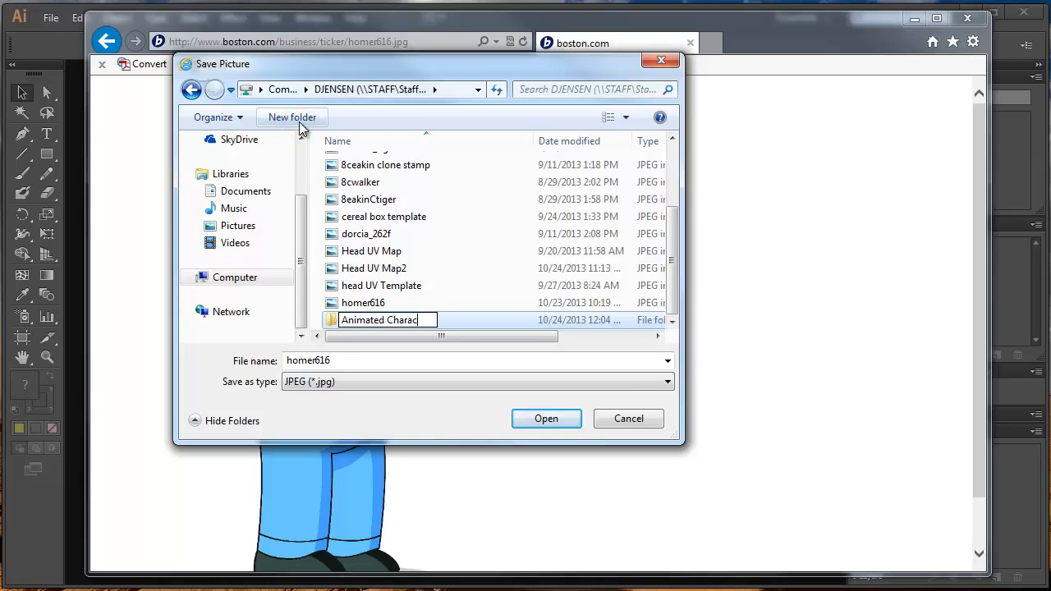
key("Return")
key("Return")
left_click(537, 417)
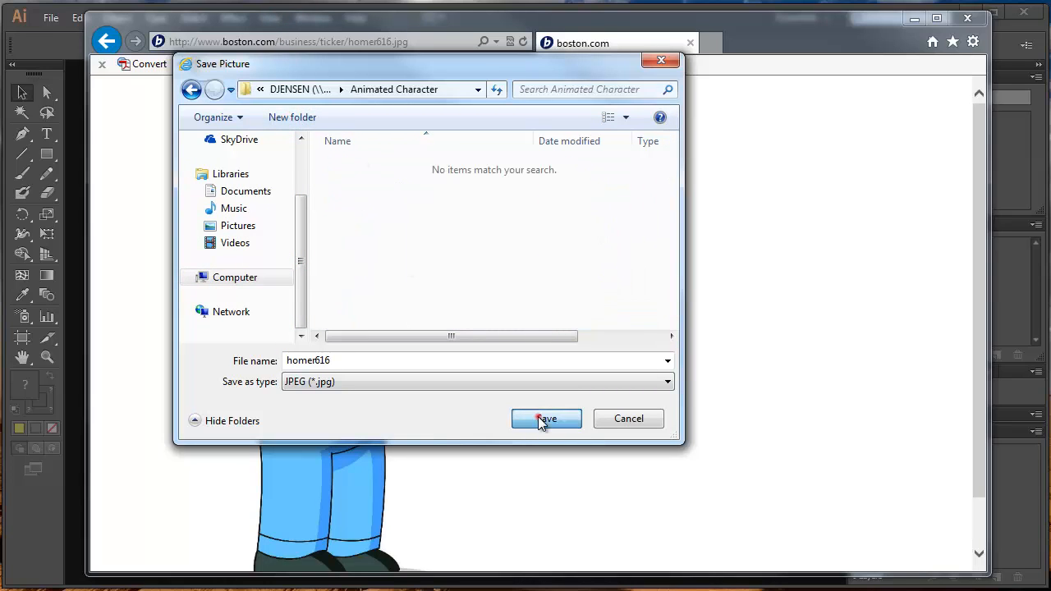
- Return to Illustrator and open the homer616 picture from the Animated Character folder
left_click(967, 18)
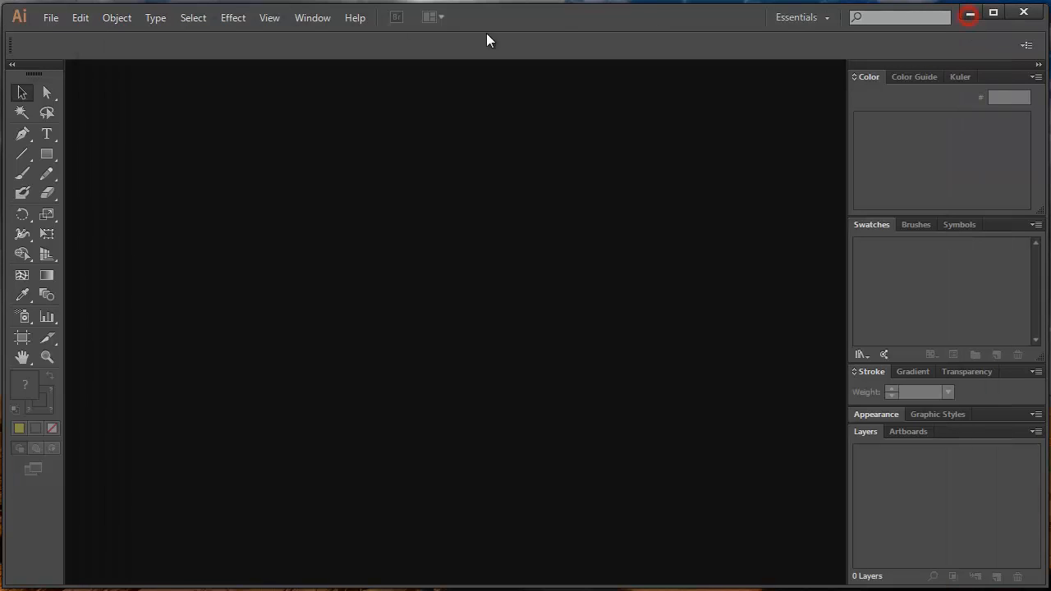
left_click(51, 17)
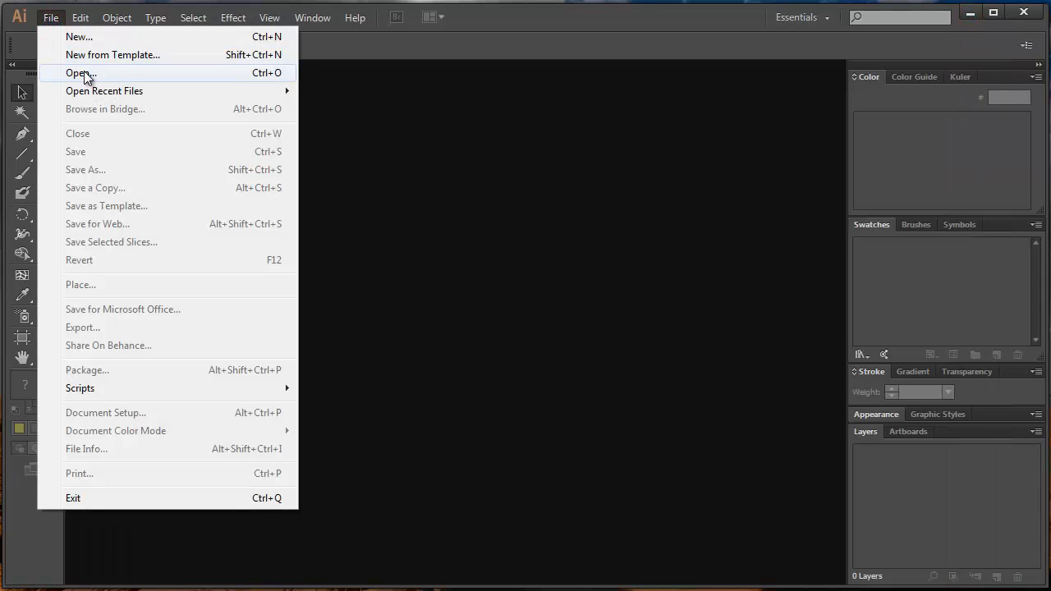
left_click(82, 69)
left_click(292, 254)
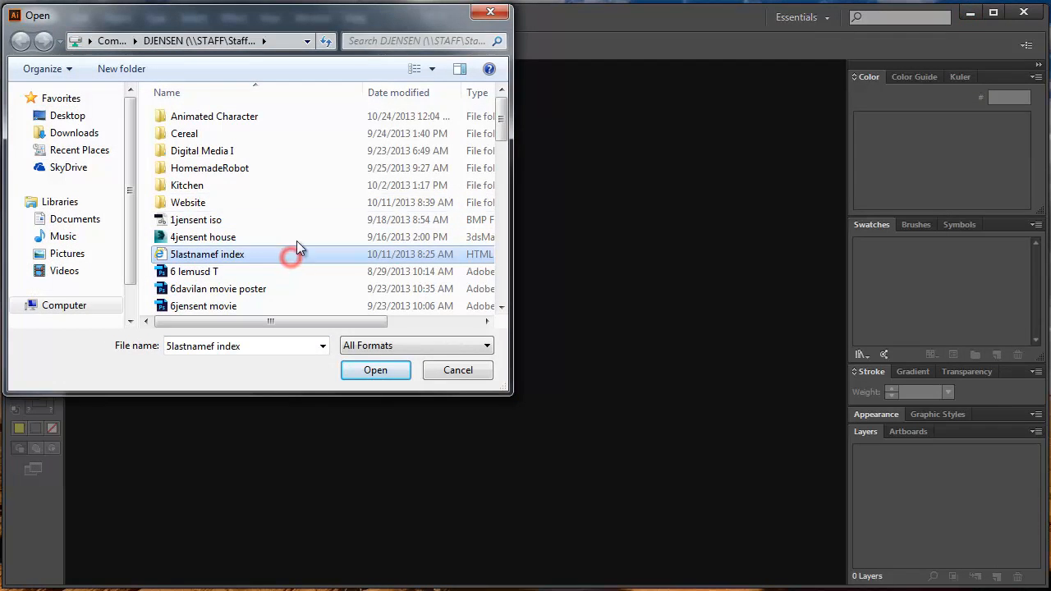
double_click(212, 116)
double_click(180, 117)
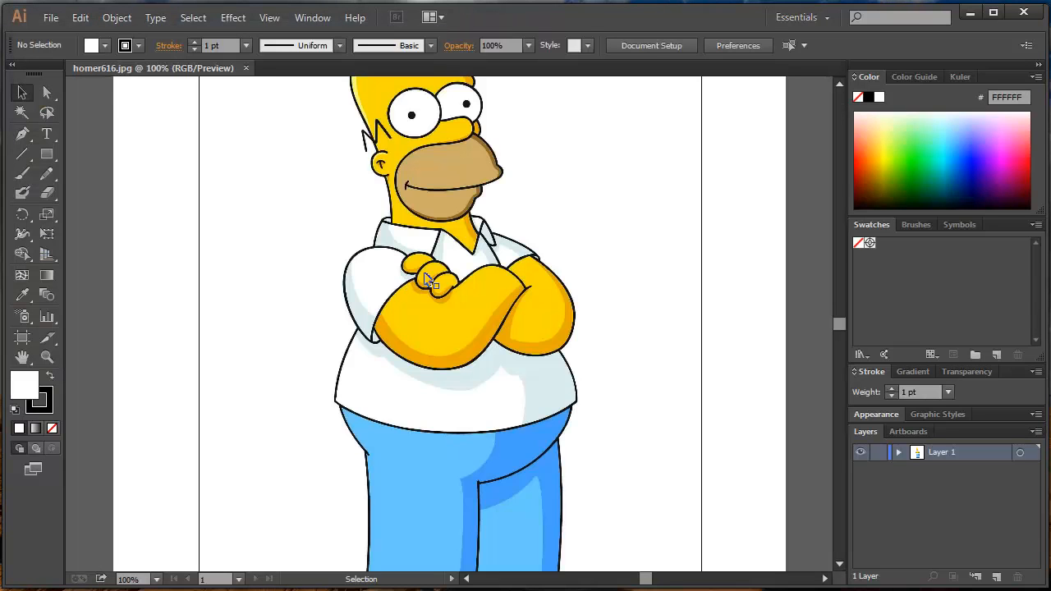
- Scale the Homer image down proportionally and position it so the whole picture fits inside the artboard
scroll(425, 275, "down", 2)
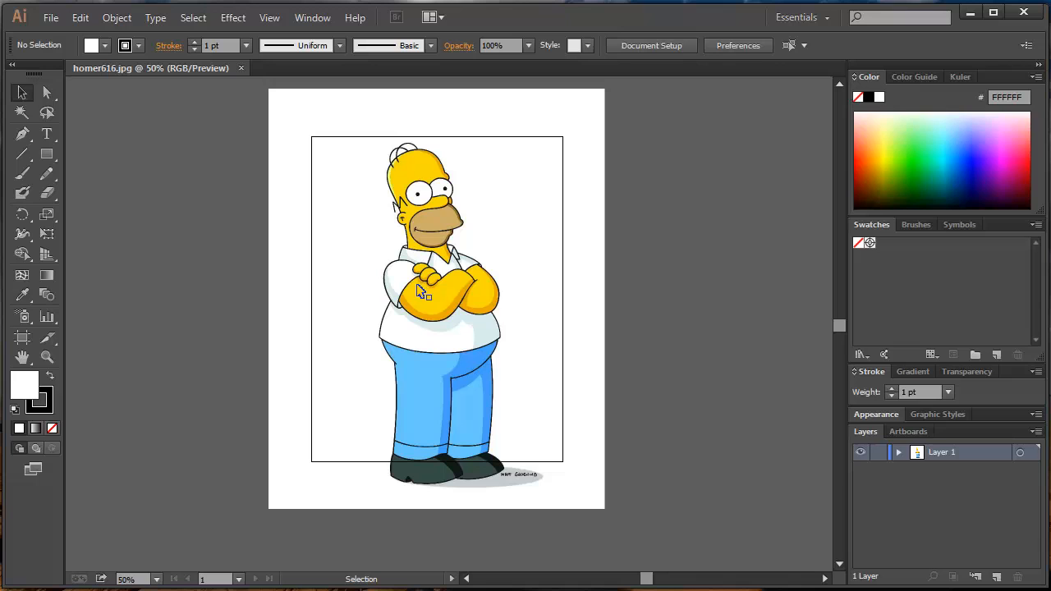
left_click(281, 108)
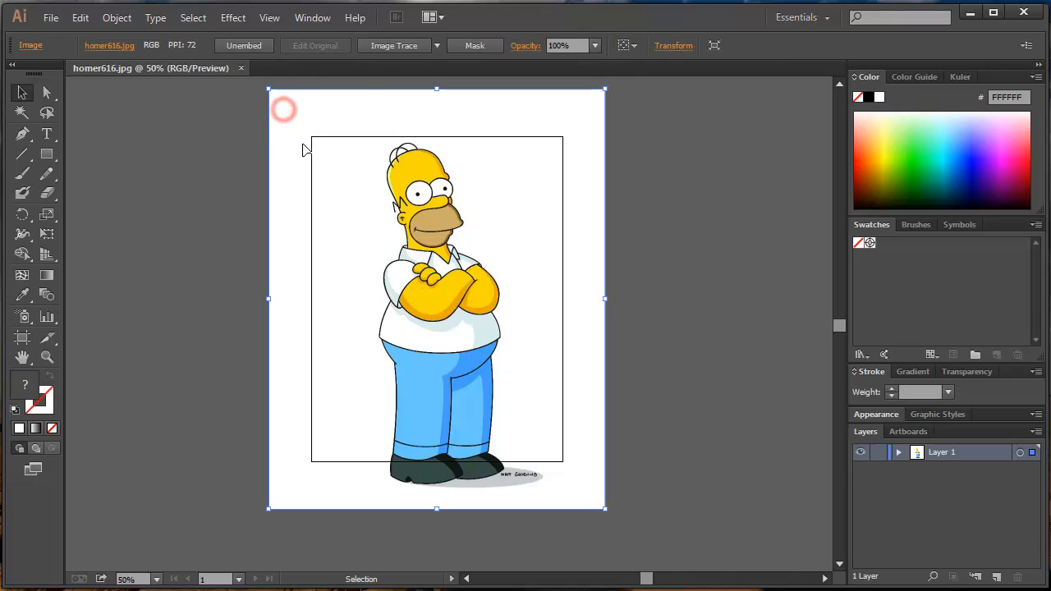
left_click_drag(271, 91, 397, 274)
left_click_drag(508, 316, 436, 226)
left_click_drag(452, 257, 468, 277)
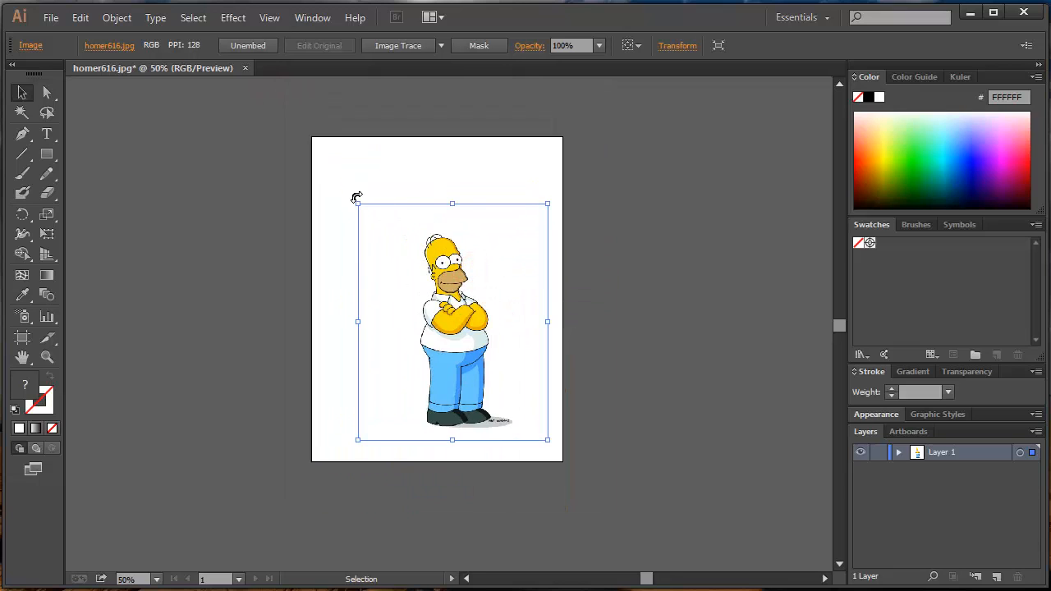
left_click_drag(360, 205, 327, 159)
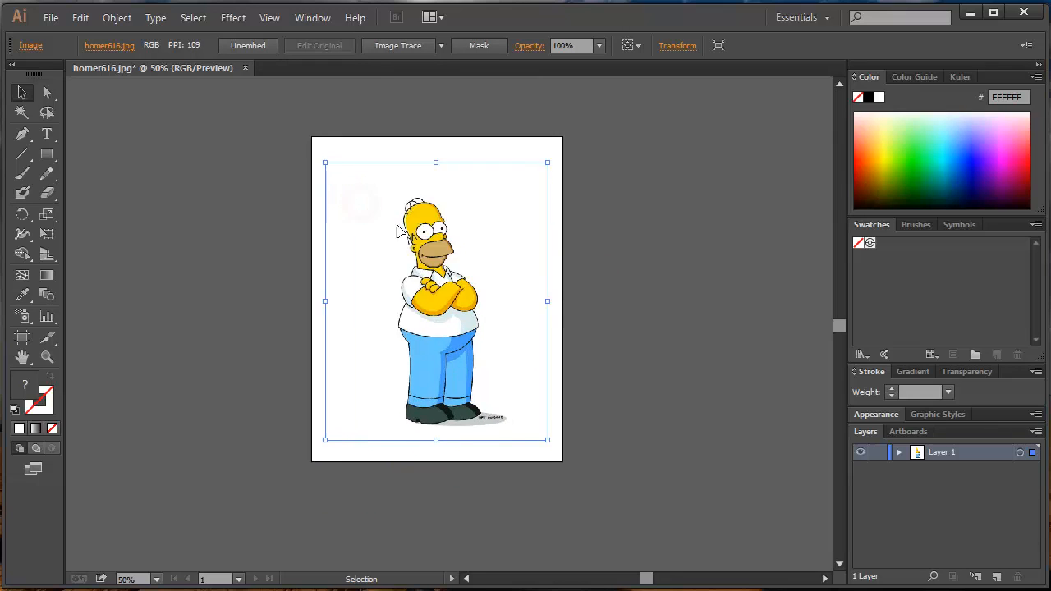
key("ctrl+equal")
key("ctrl+equal")
left_click(223, 304)
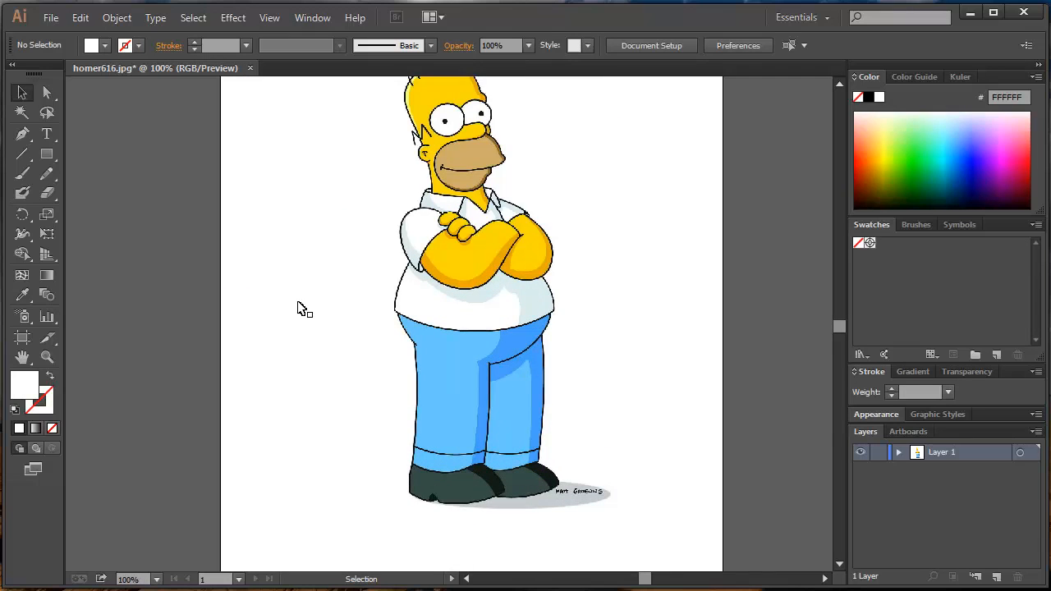
left_click(453, 295)
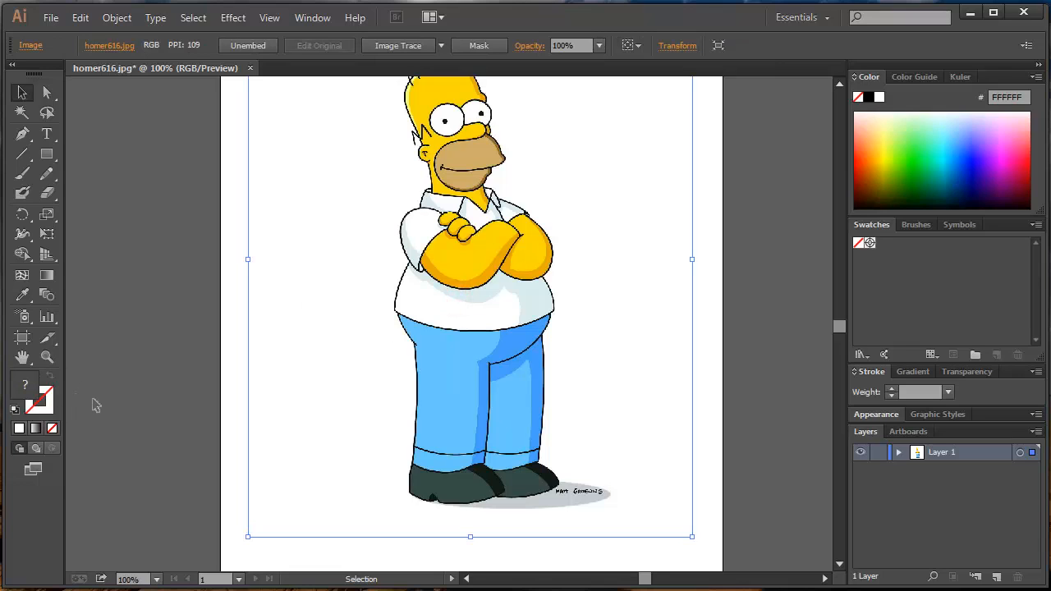
left_click(35, 407)
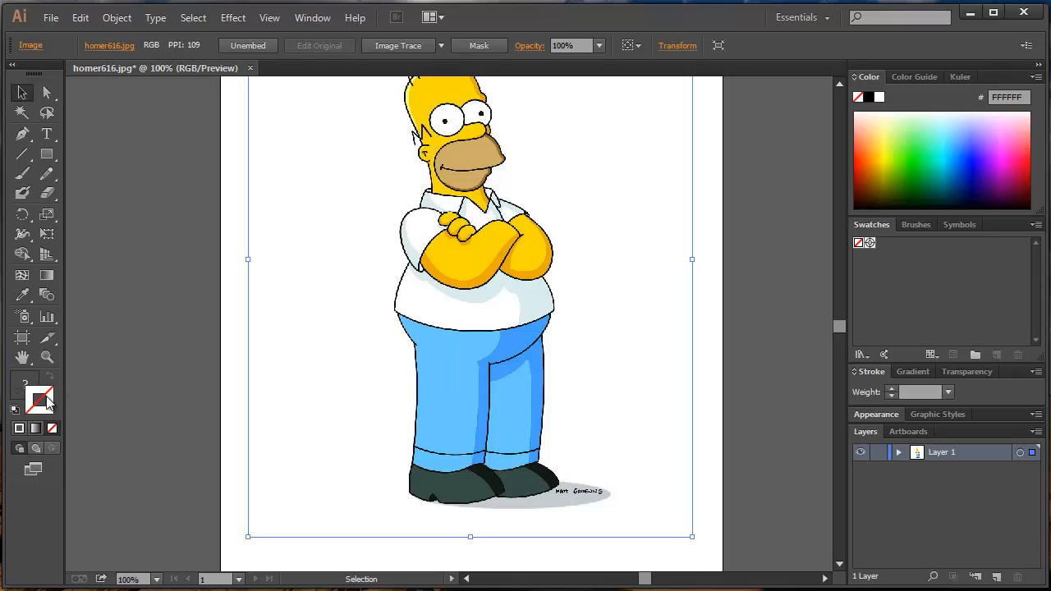
left_click(34, 388)
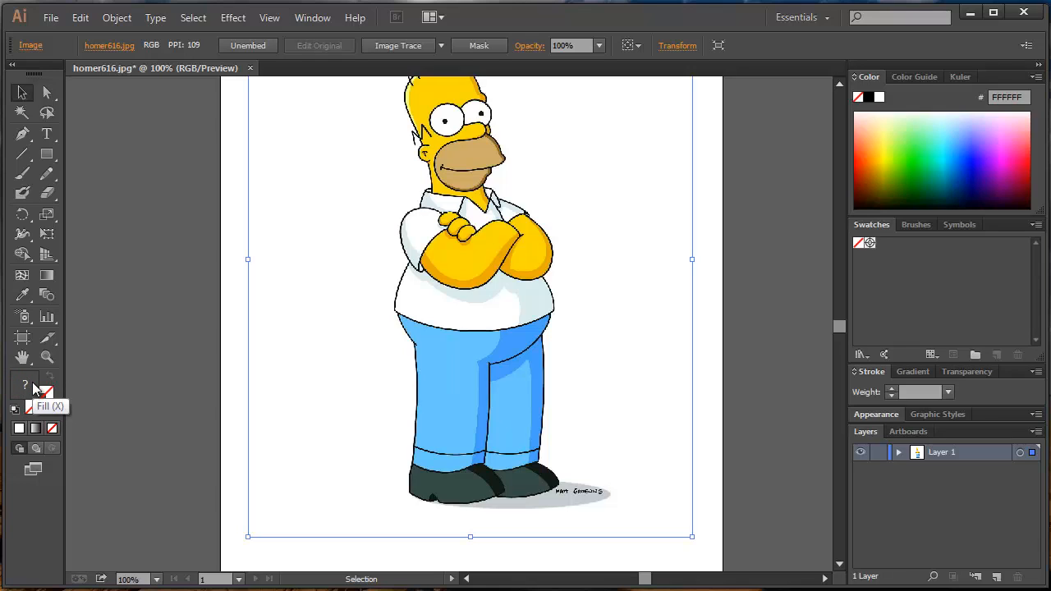
left_click(218, 385)
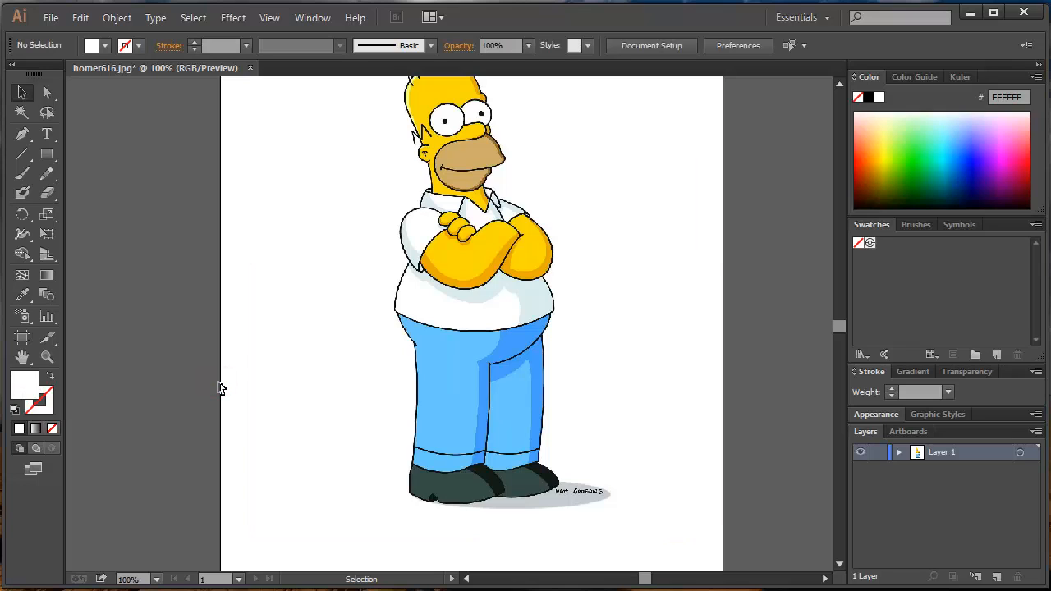
left_click(447, 390)
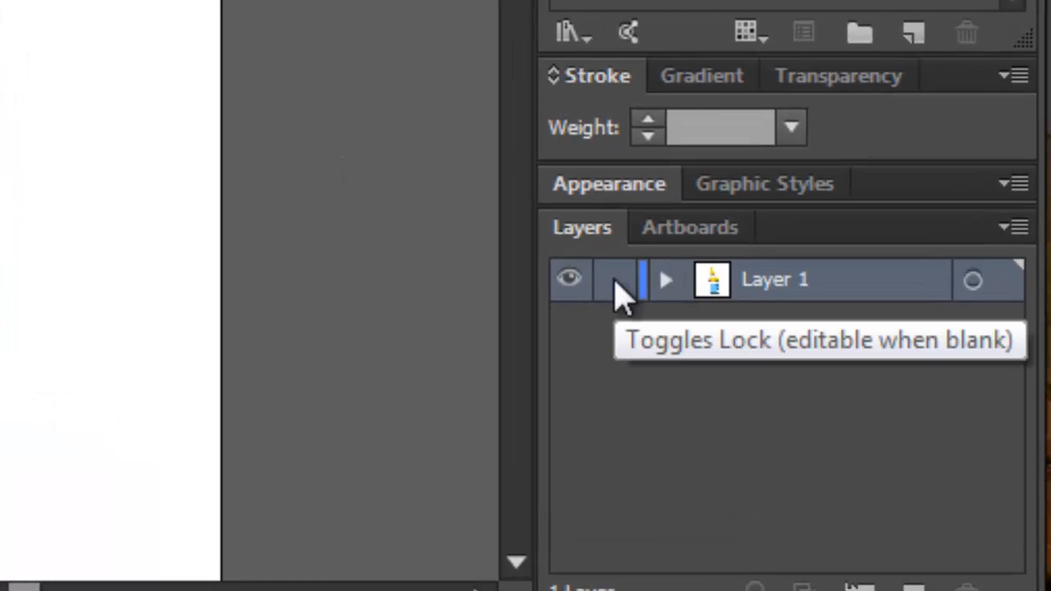
- Lock Layer 1 and set its layer options to dim images to 50%
left_click(615, 284)
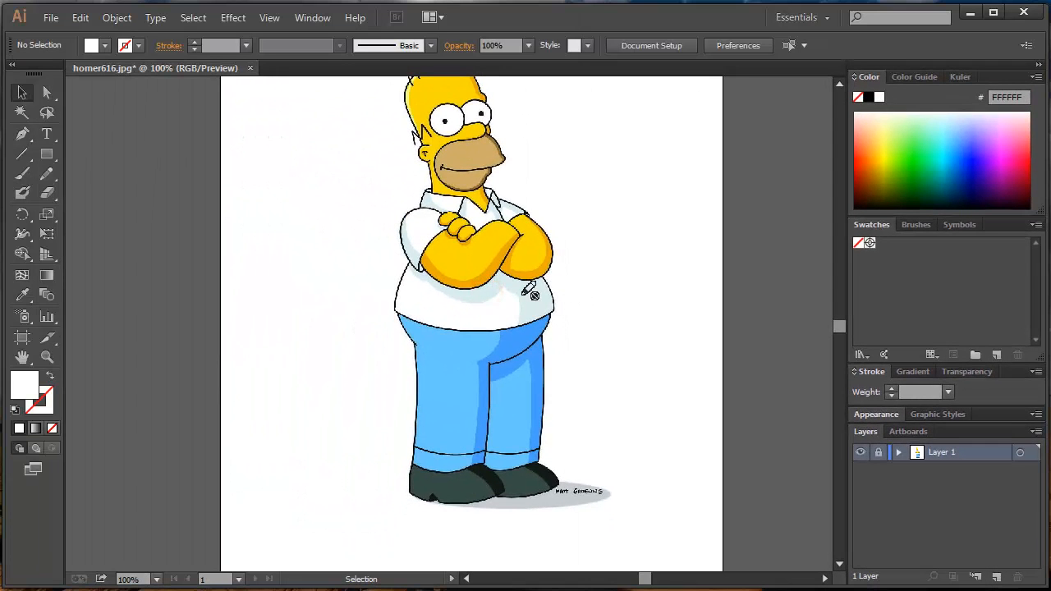
left_click(519, 297)
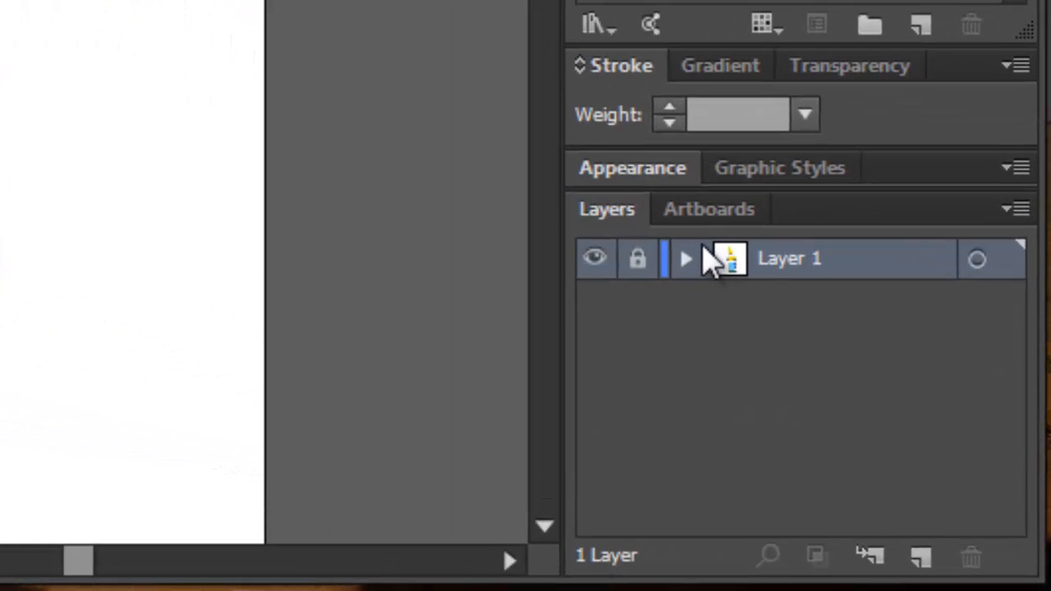
left_click(730, 261)
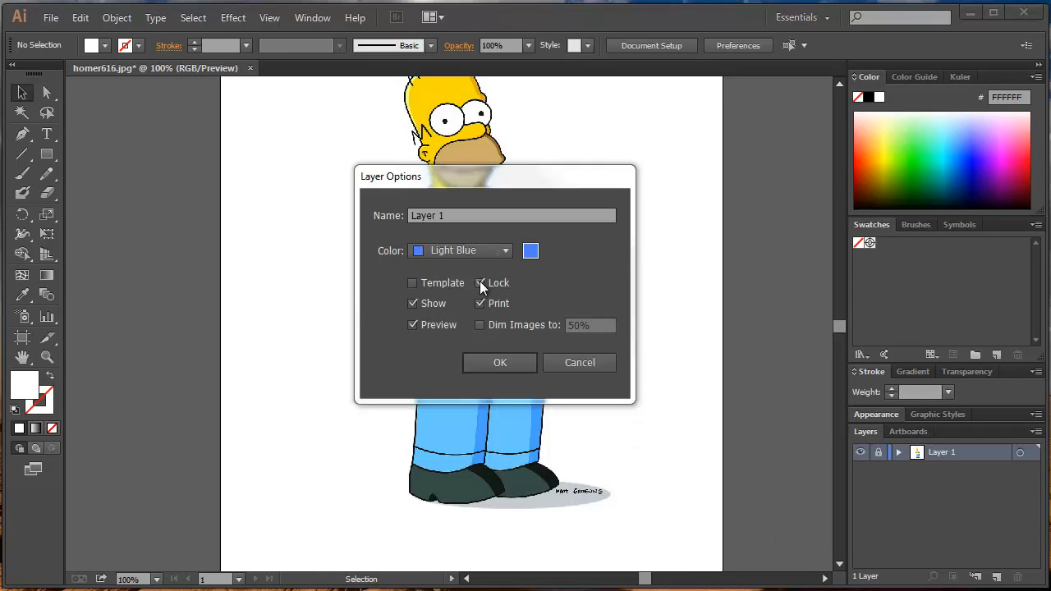
left_click(481, 325)
left_click(491, 361)
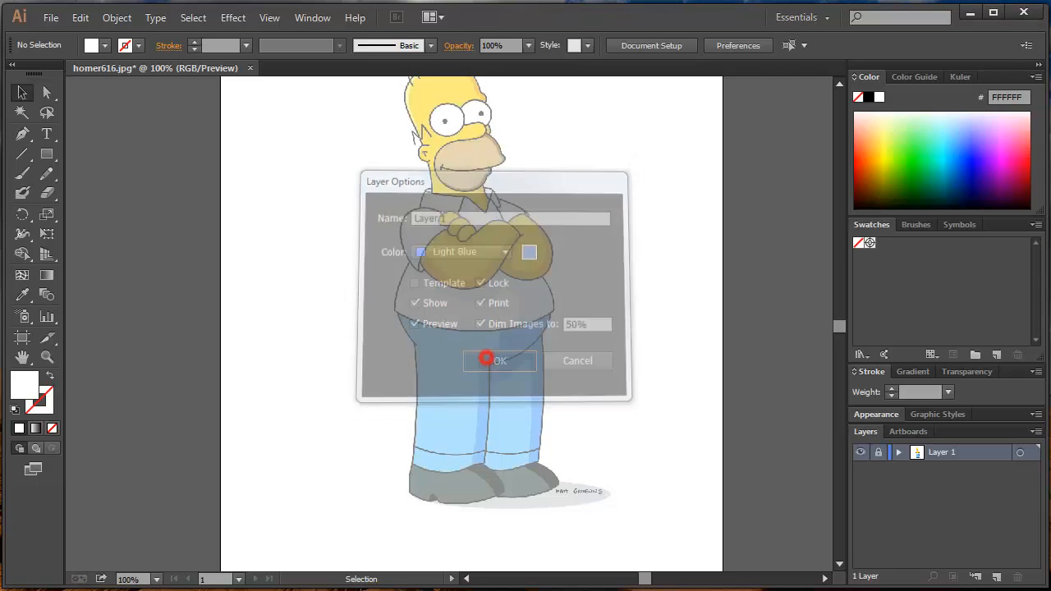
- Add a new layer above the locked image layer and name it Trace
left_click_drag(438, 265, 444, 299)
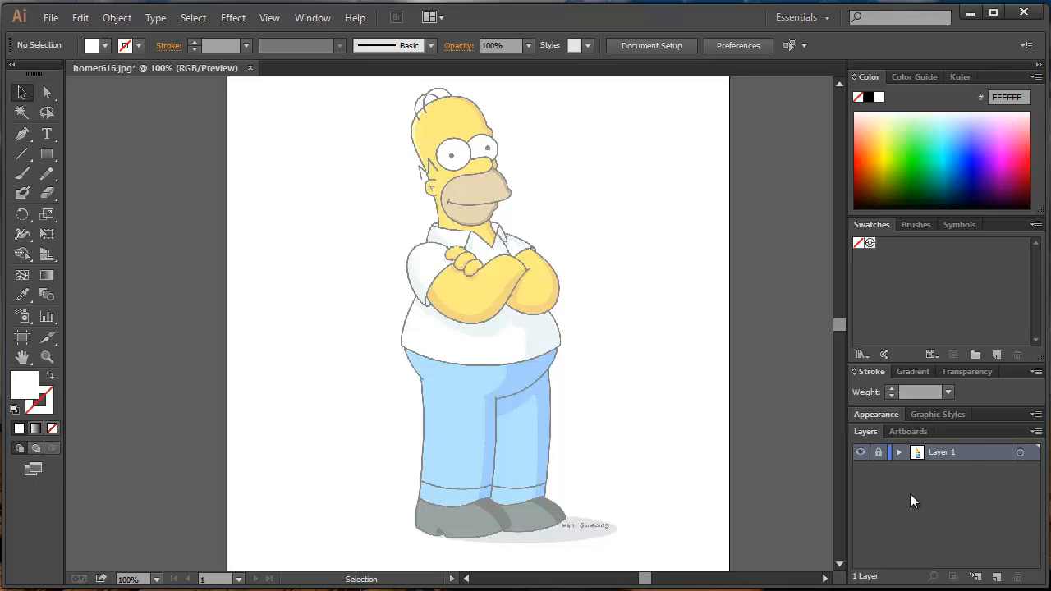
left_click(996, 576)
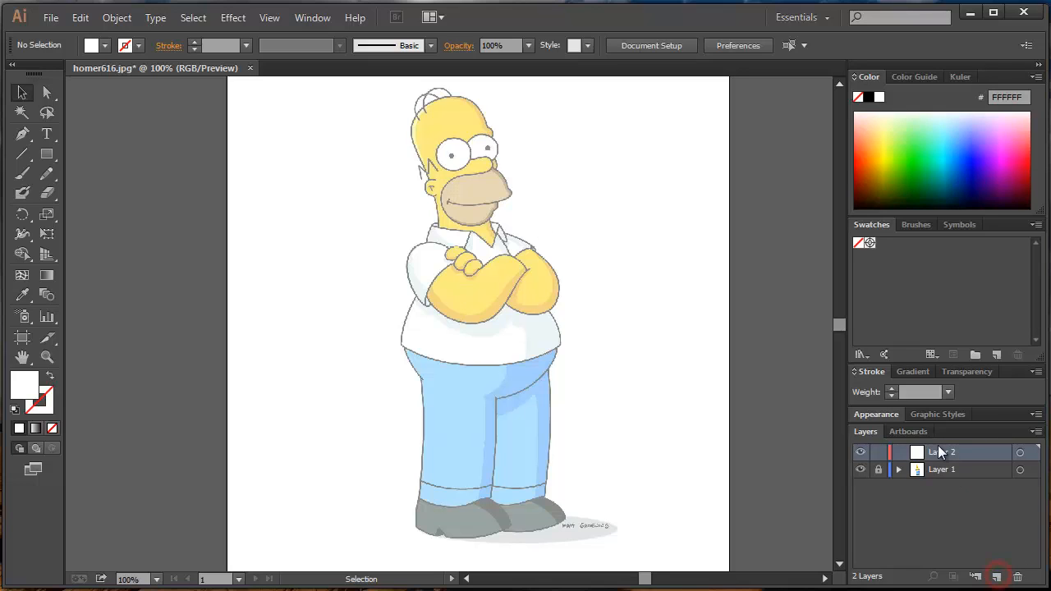
double_click(937, 453)
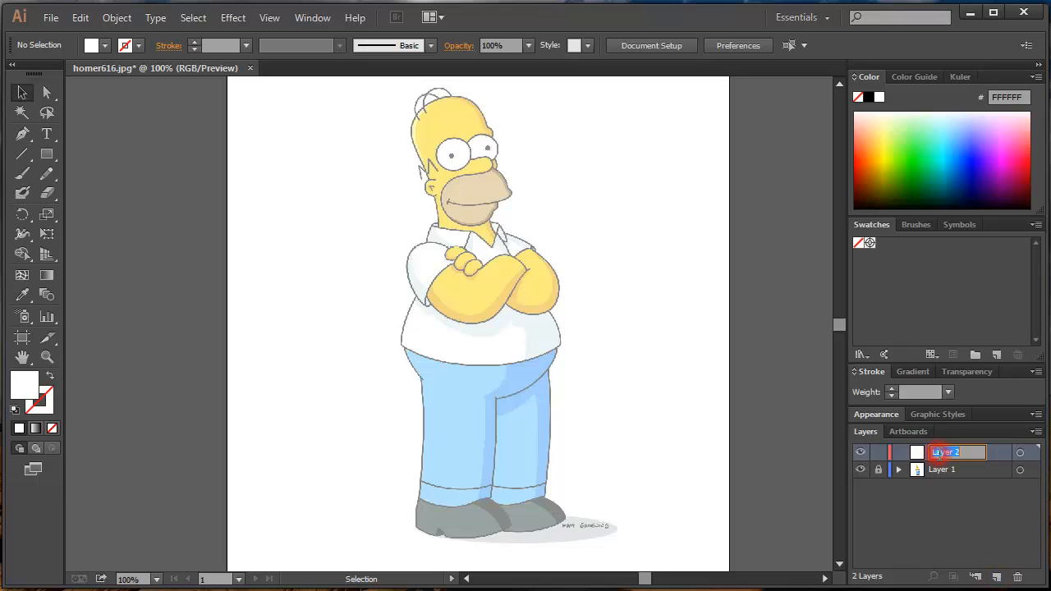
type("Trace")
key("Return")
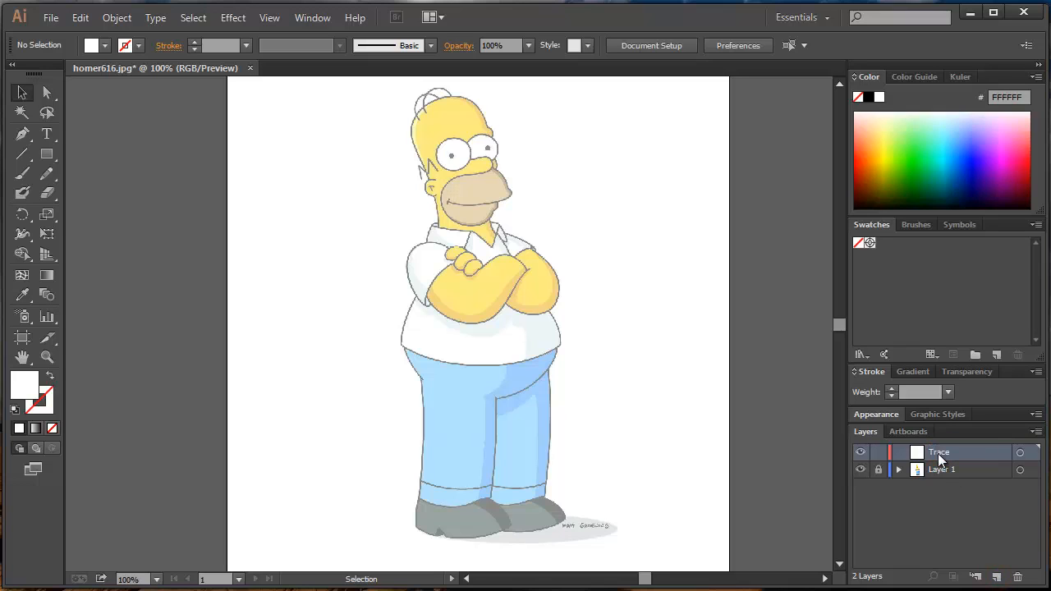
- Set up the Pen tool for tracing Homer's face with the default black 1 pt stroke and no fill
scroll(515, 251, "up", 1)
scroll(509, 250, "up", 1)
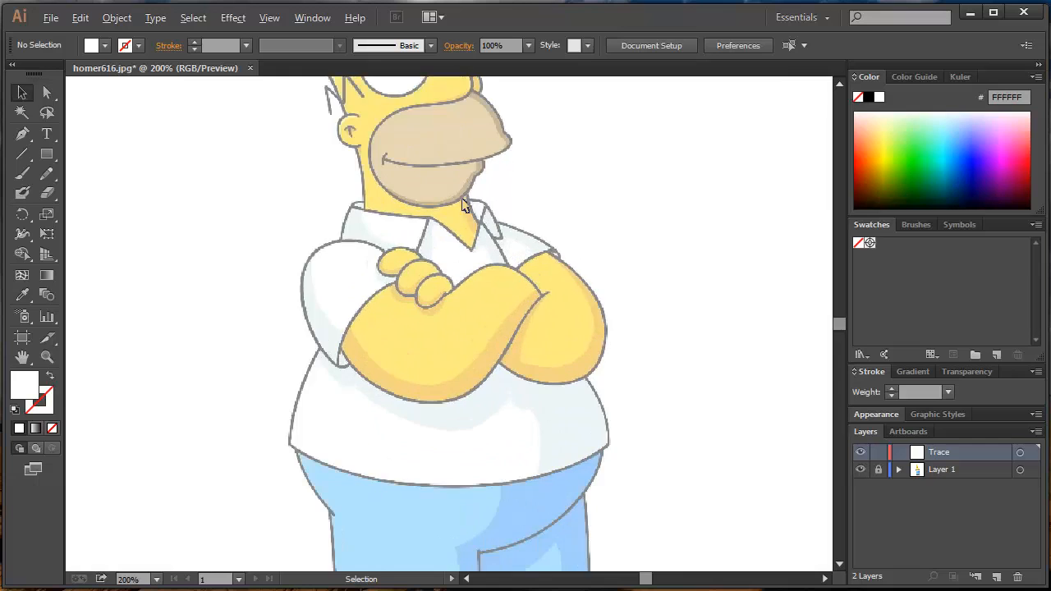
scroll(466, 206, "up", 2)
key("space")
left_click_drag(448, 178, 548, 318)
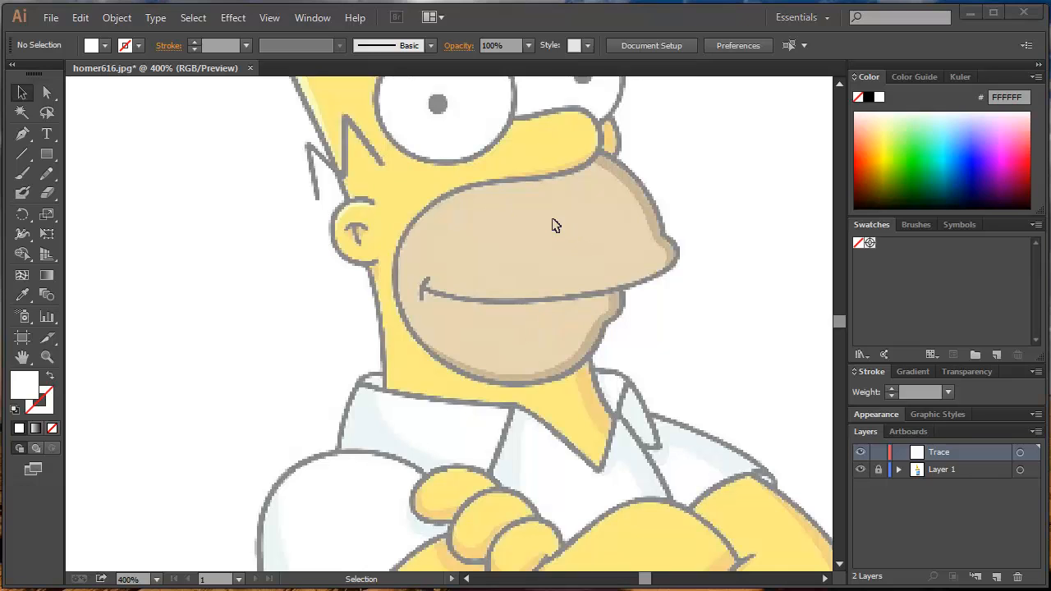
left_click_drag(530, 160, 473, 305)
scroll(469, 263, "up", 1)
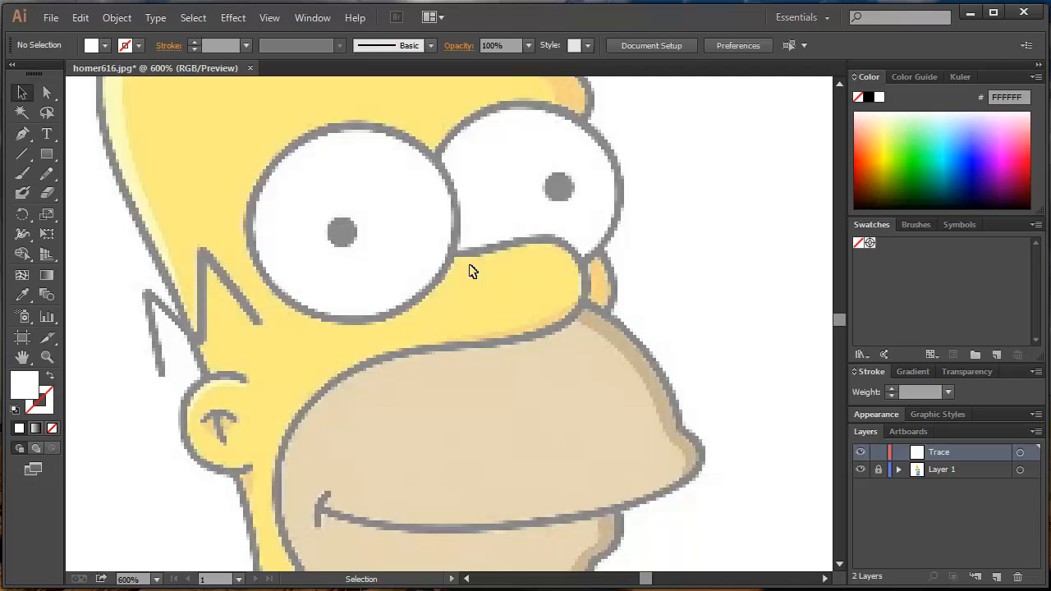
left_click(22, 136)
left_click(15, 408)
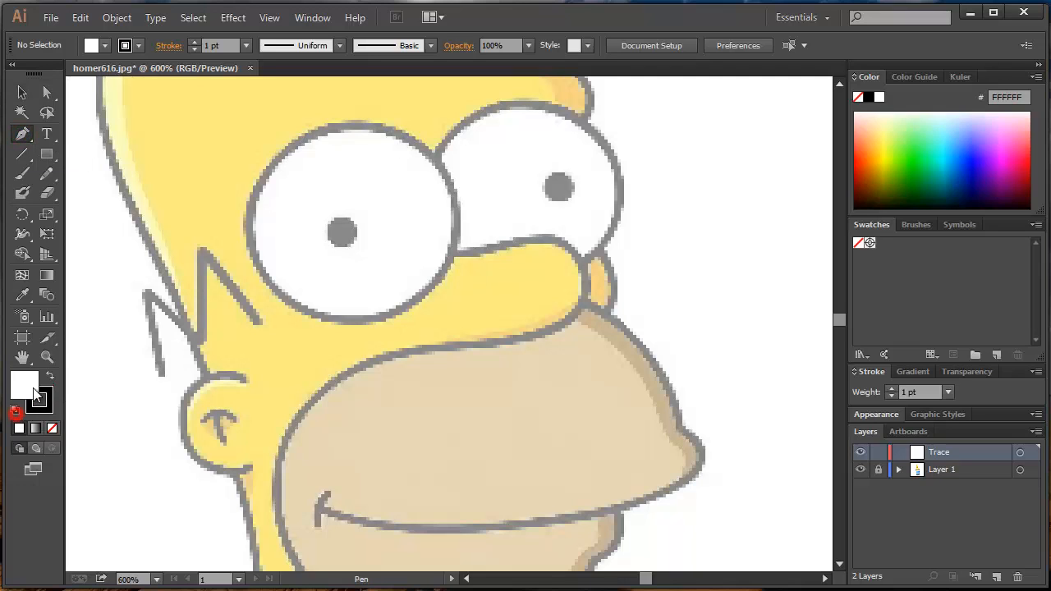
left_click(45, 414)
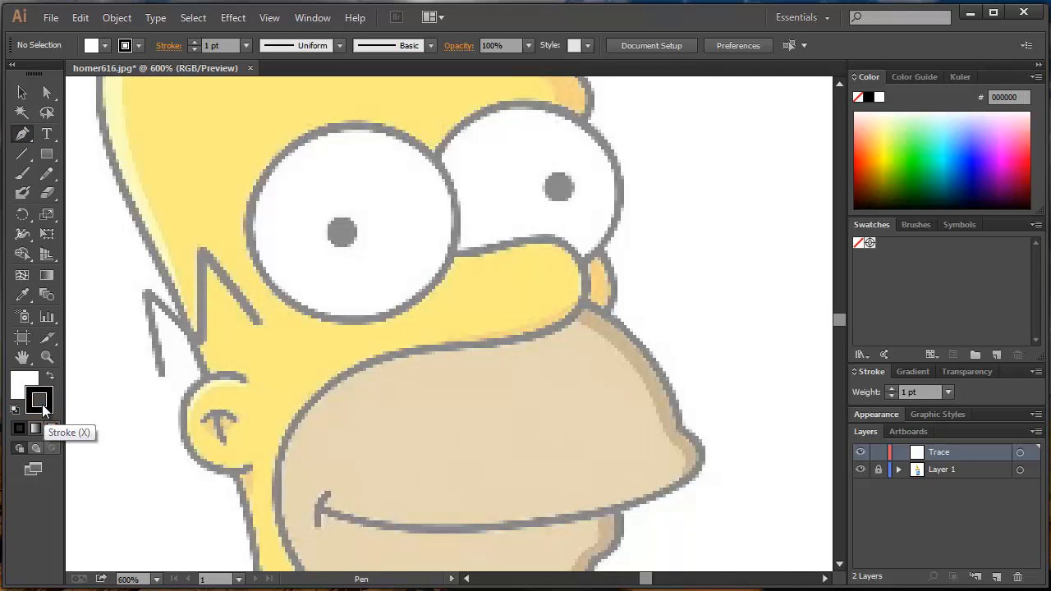
left_click(18, 378)
left_click(51, 428)
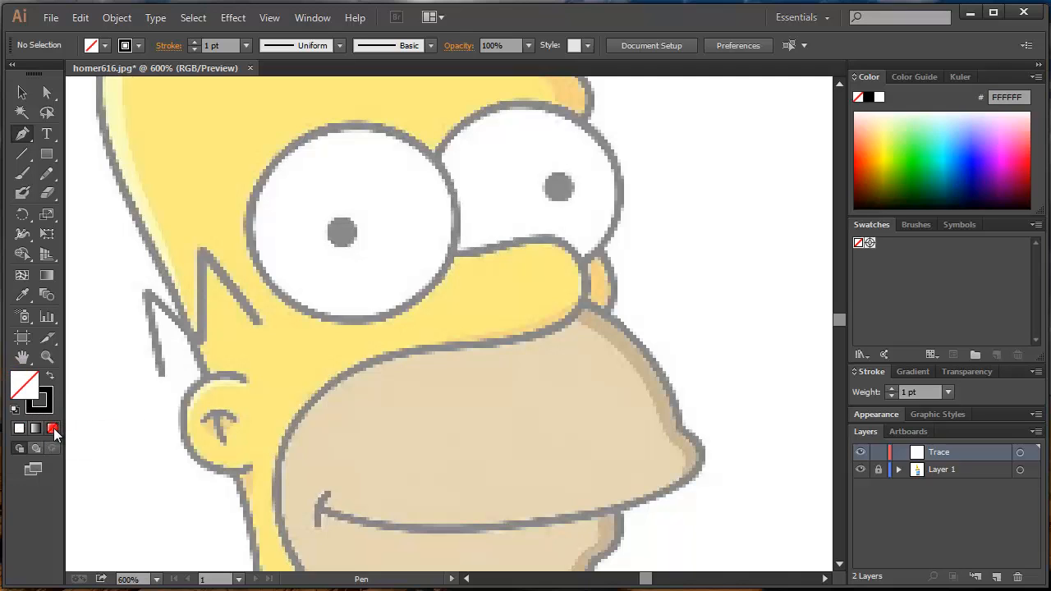
- Trace the nose outline with the Pen tool, from the nearer eye's edge around the nose tip and back along its underside
left_click_drag(441, 204, 424, 233)
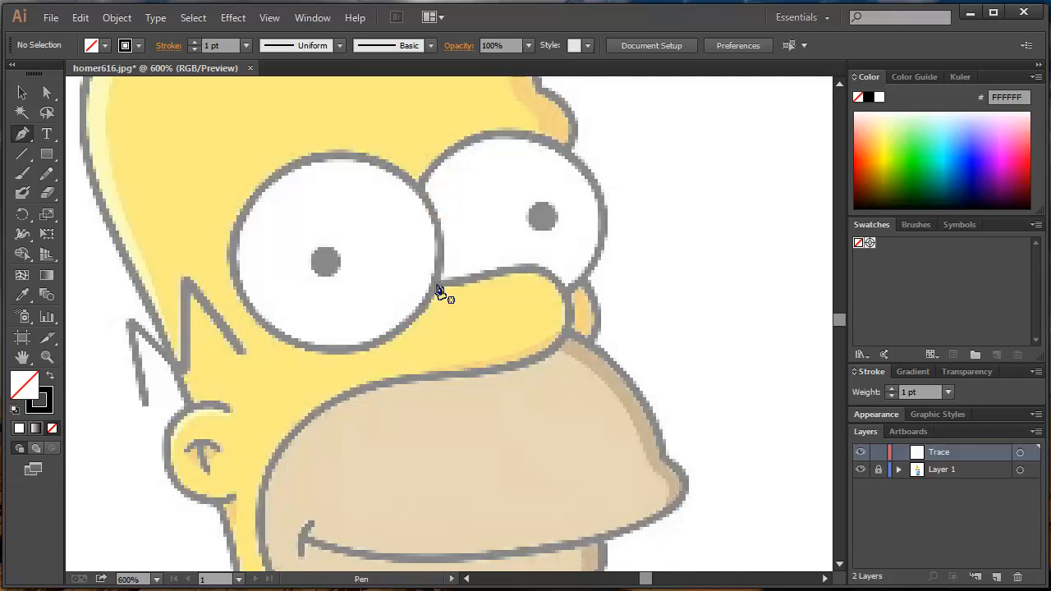
left_click(434, 284)
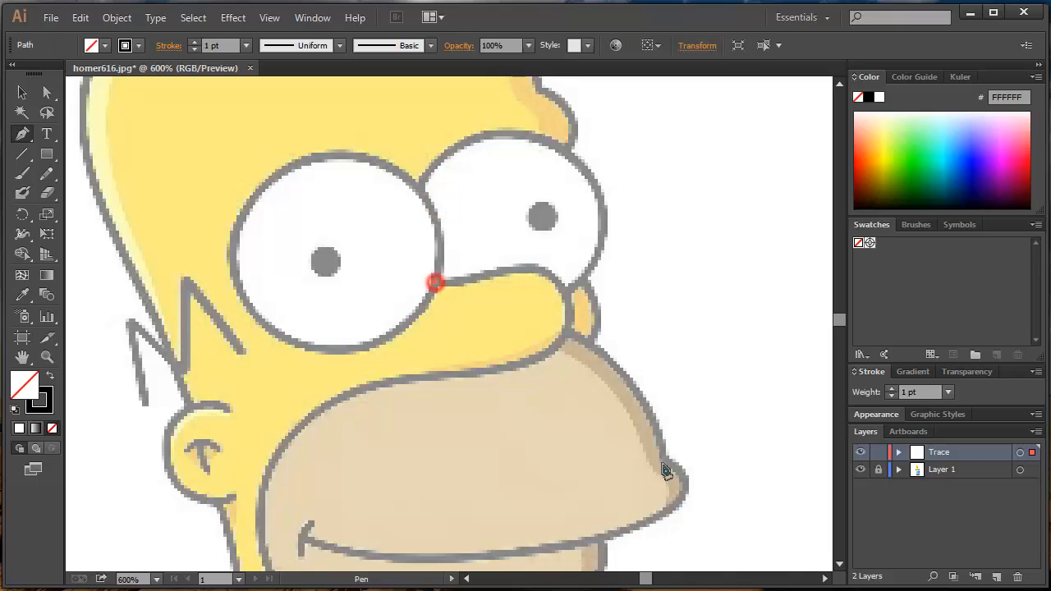
left_click(493, 274)
left_click(520, 270)
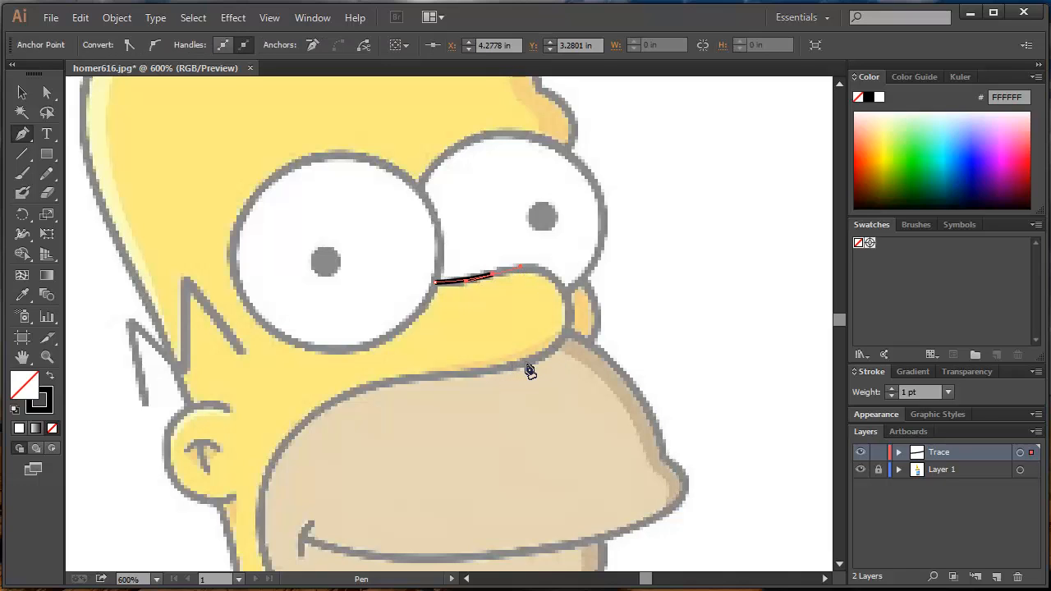
left_click_drag(528, 359, 419, 438)
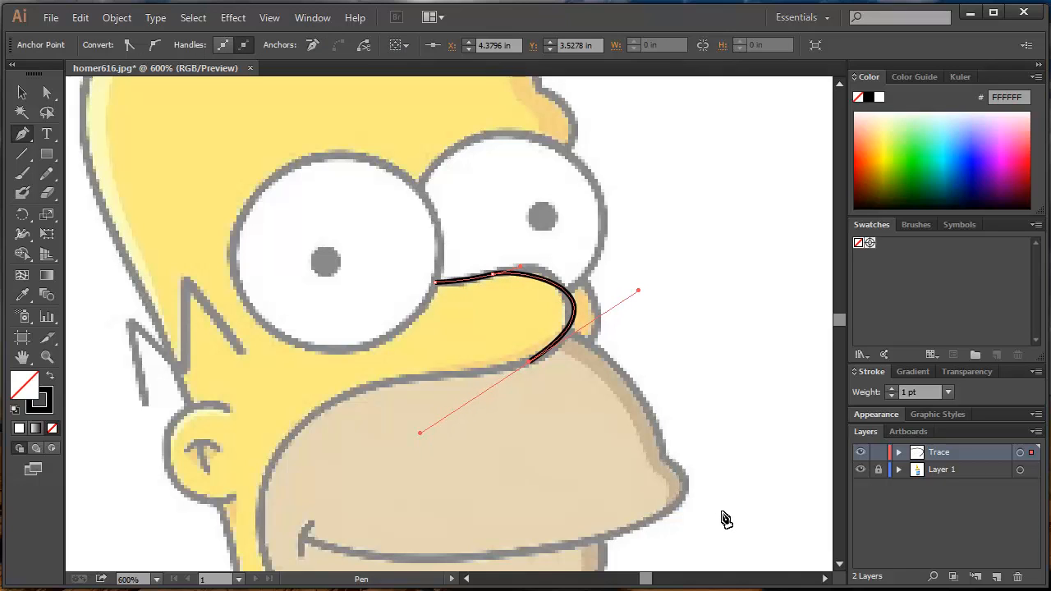
key("ctrl+z")
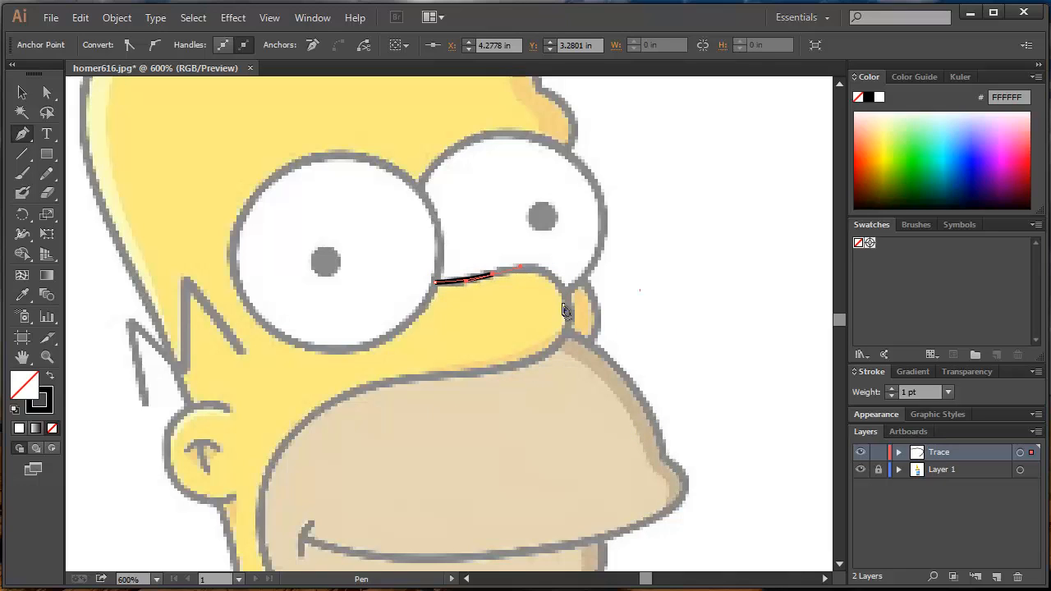
mouse_move(565, 344)
left_mouse_down()
mouse_move(469, 391)
mouse_move(509, 376)
mouse_move(497, 346)
mouse_move(521, 342)
mouse_move(509, 339)
mouse_move(554, 351)
left_mouse_up()
left_click_drag(577, 351, 576, 351)
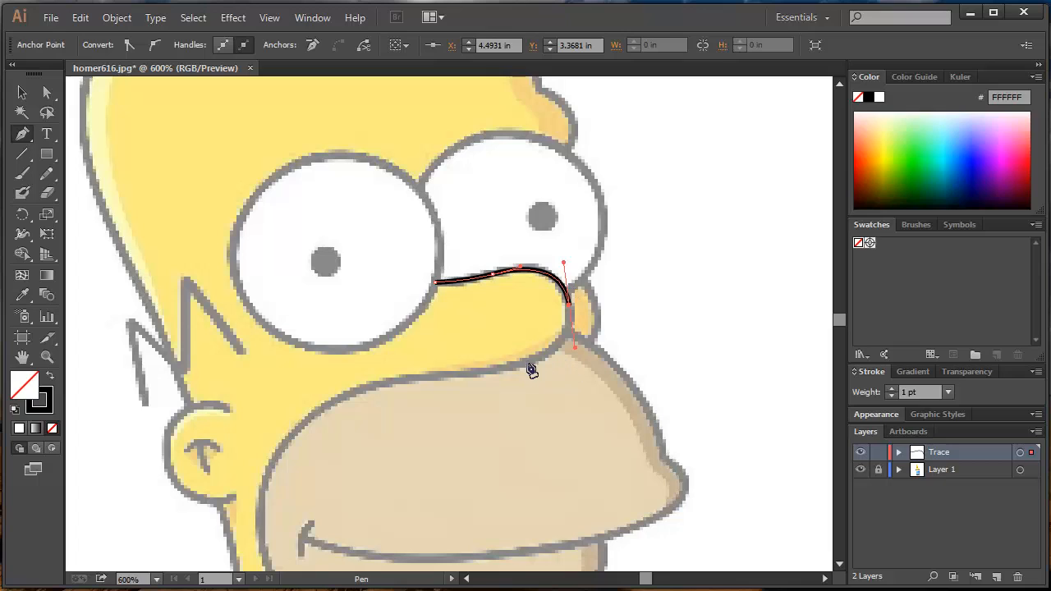
left_click_drag(530, 367, 510, 366)
left_click_drag(437, 376, 405, 379)
left_click_drag(325, 405, 285, 443)
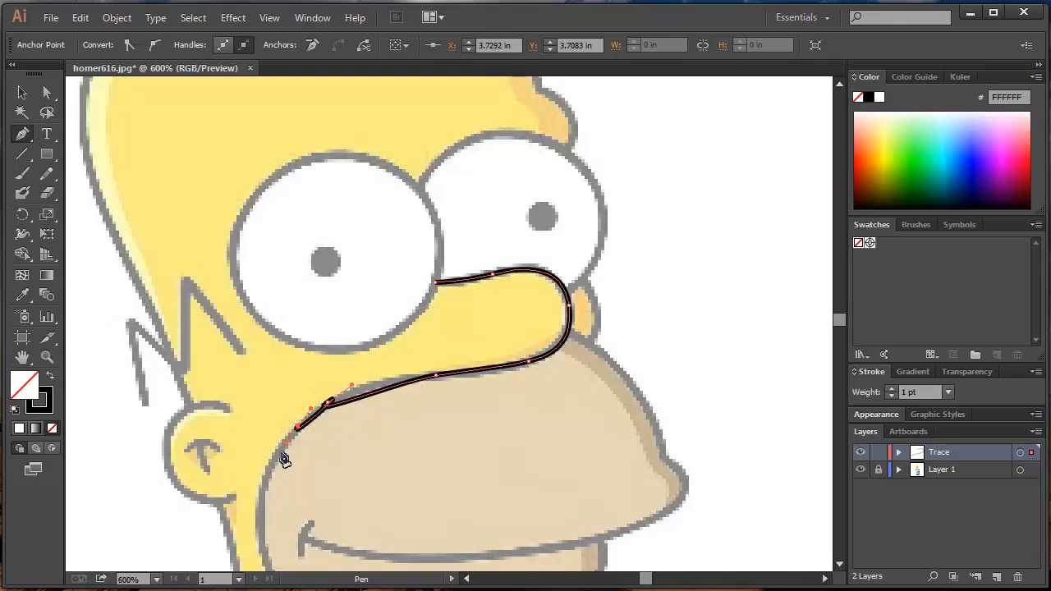
left_click(281, 454)
left_click(280, 412, "ctrl")
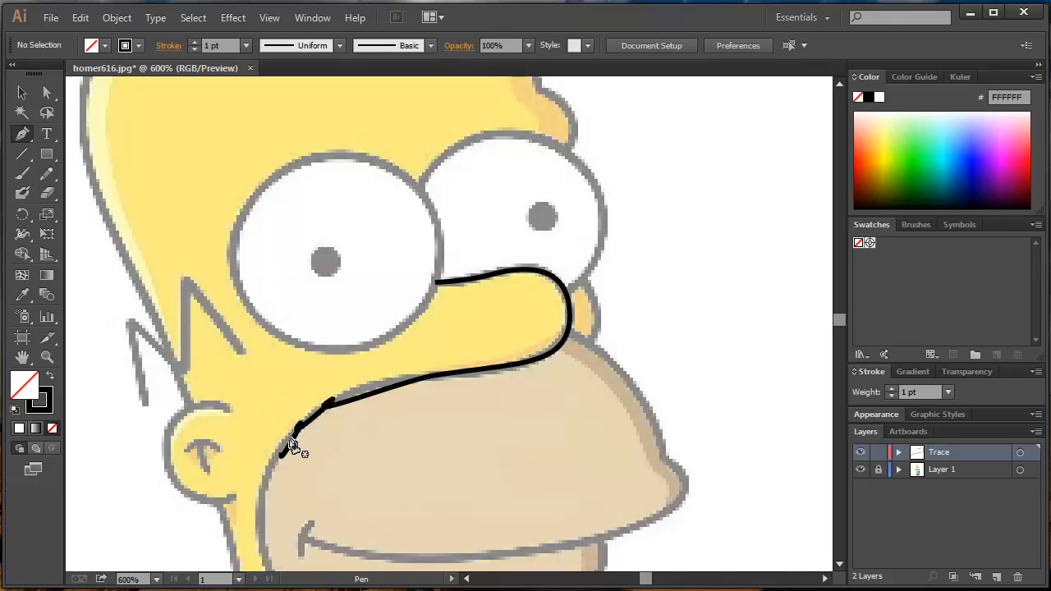
key("ctrl+z")
key("ctrl+z")
key("ctrl+z")
key("ctrl+z")
key("ctrl+z")
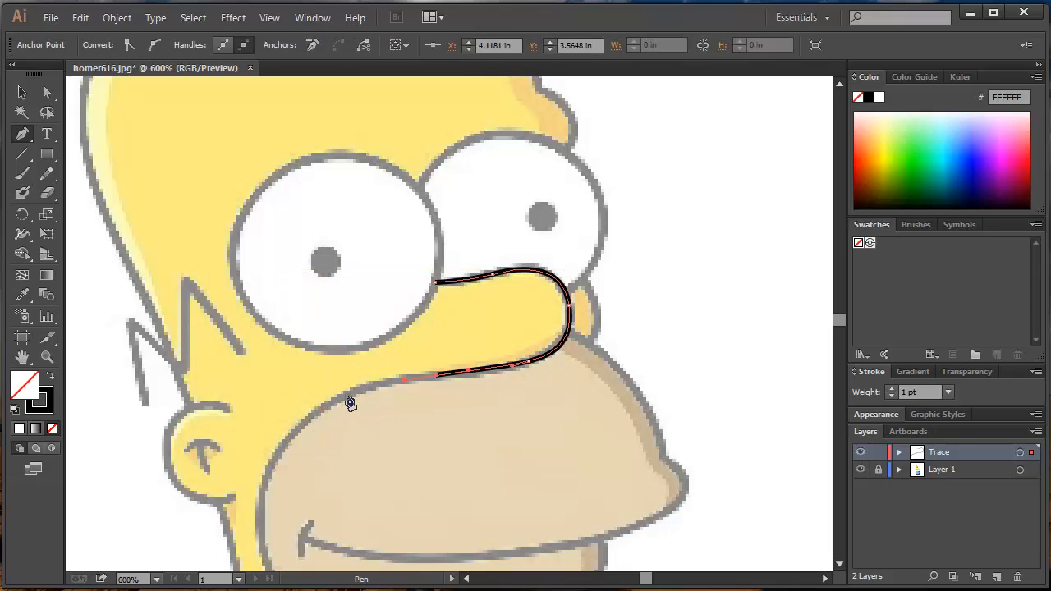
- Continue the nose path with smooth curves down the back of the muzzle and around under the chin
left_click_drag(346, 394, 321, 407)
left_click_drag(320, 408, 355, 322)
left_click_drag(299, 425, 298, 450)
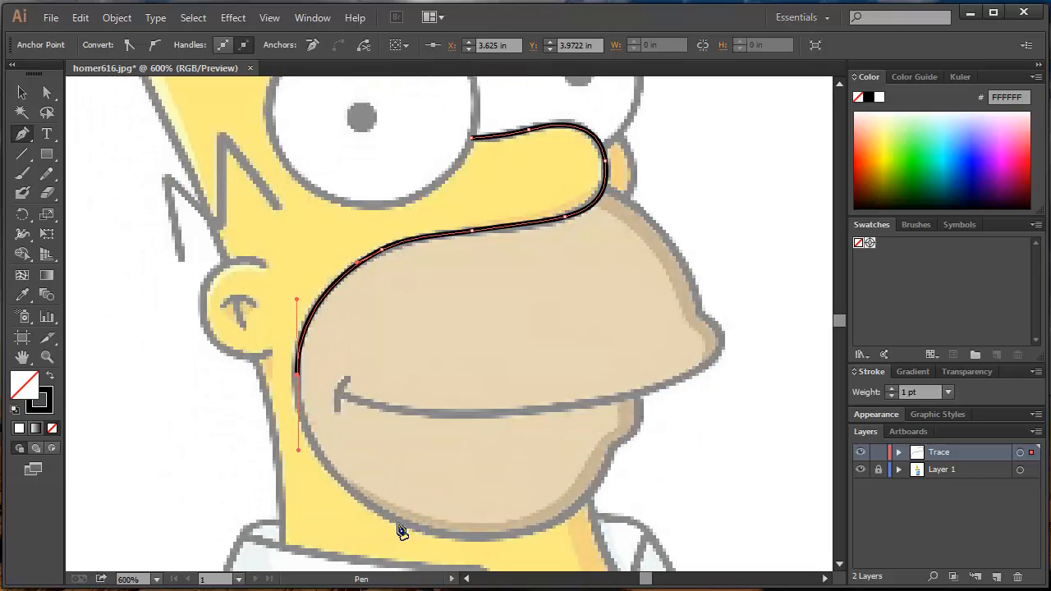
left_click_drag(422, 530, 488, 538)
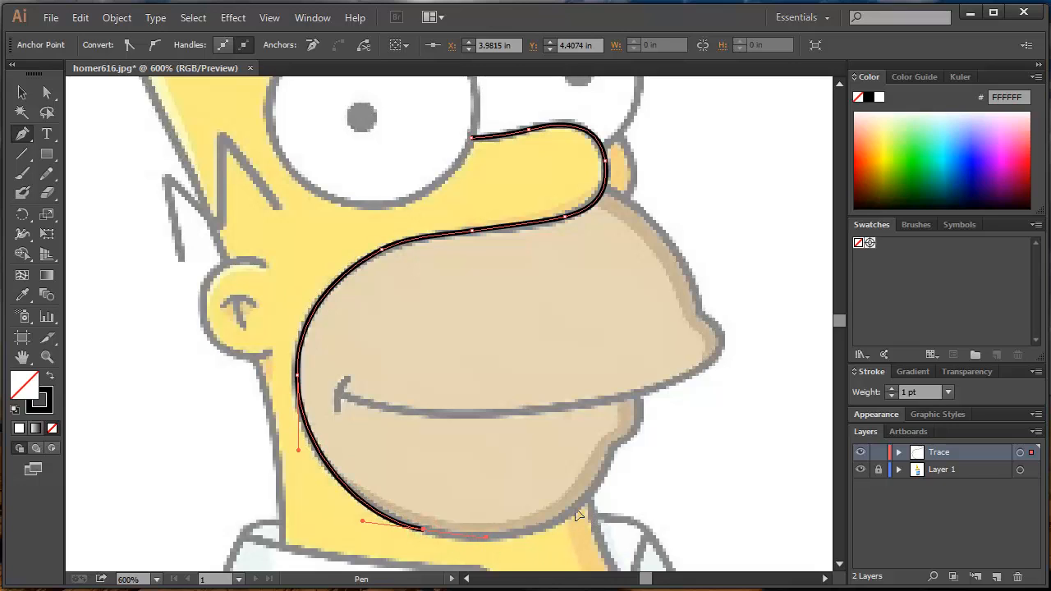
left_click_drag(576, 511, 600, 485)
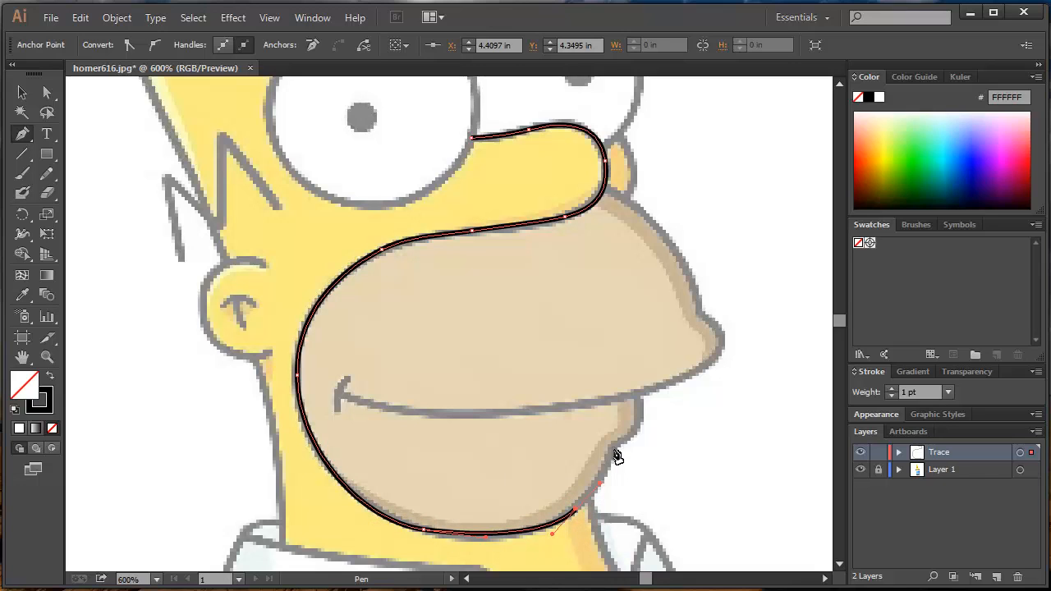
- Complete the muzzle path over the lower lip's bump, ending it at the mouth line, and deselect it
left_click_drag(614, 447, 614, 440)
left_click(639, 418)
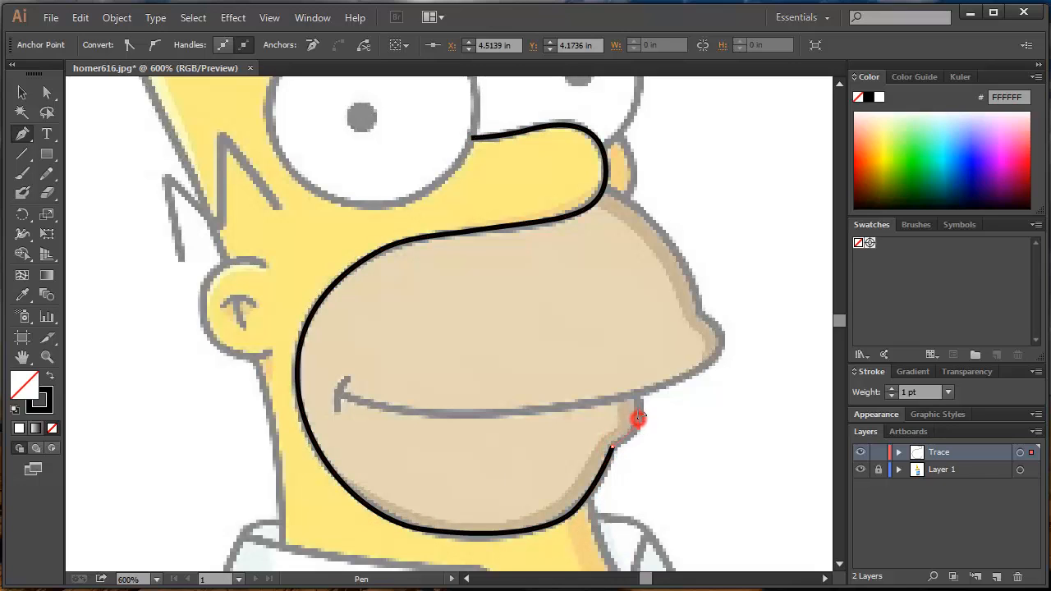
left_click(639, 395)
left_click(583, 380, "ctrl")
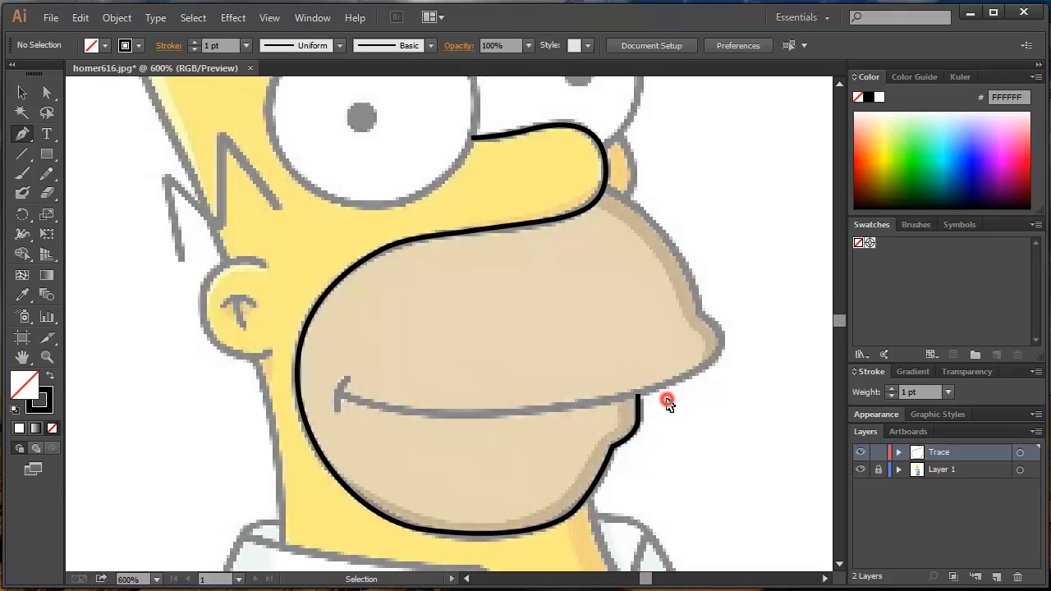
- Trace the mouth line as a separate curved path from the mouth corner to just past the lower lip
left_click(337, 391)
left_click_drag(455, 416, 527, 414)
left_click_drag(613, 400, 694, 373)
- Adjust the end of the lower-lip path so it meets the mouth line cleanly, and deselect it
scroll(641, 396, "up", 5)
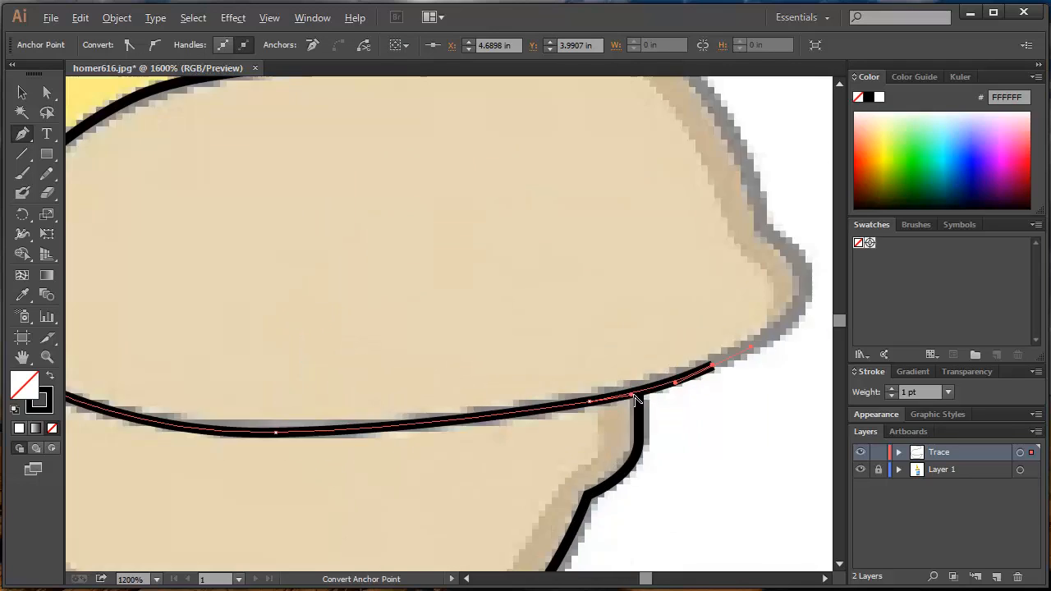
left_click(615, 436, "ctrl")
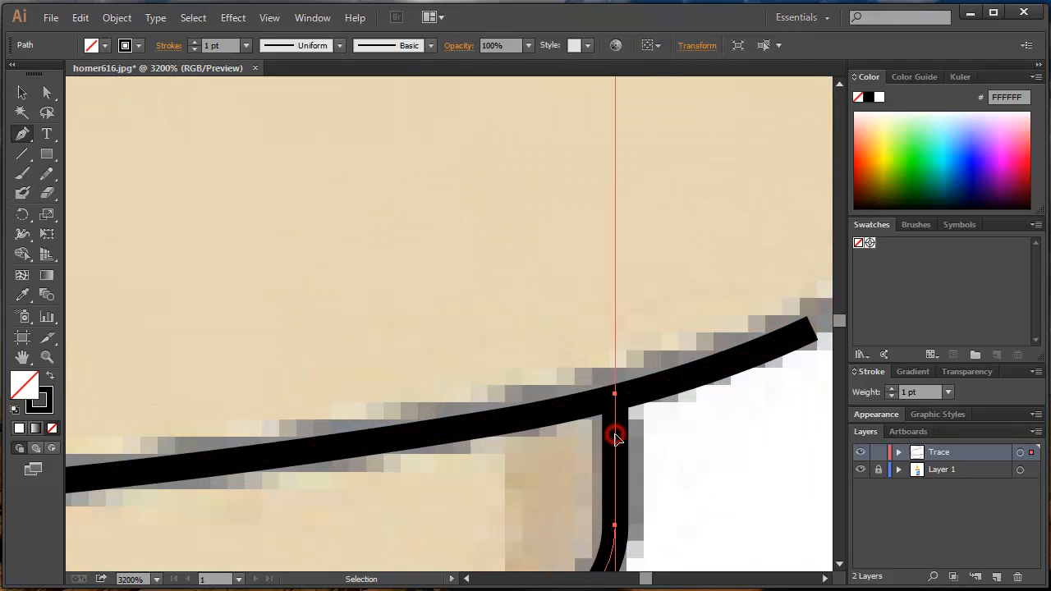
left_click(587, 403, "ctrl")
left_click(621, 417, "ctrl")
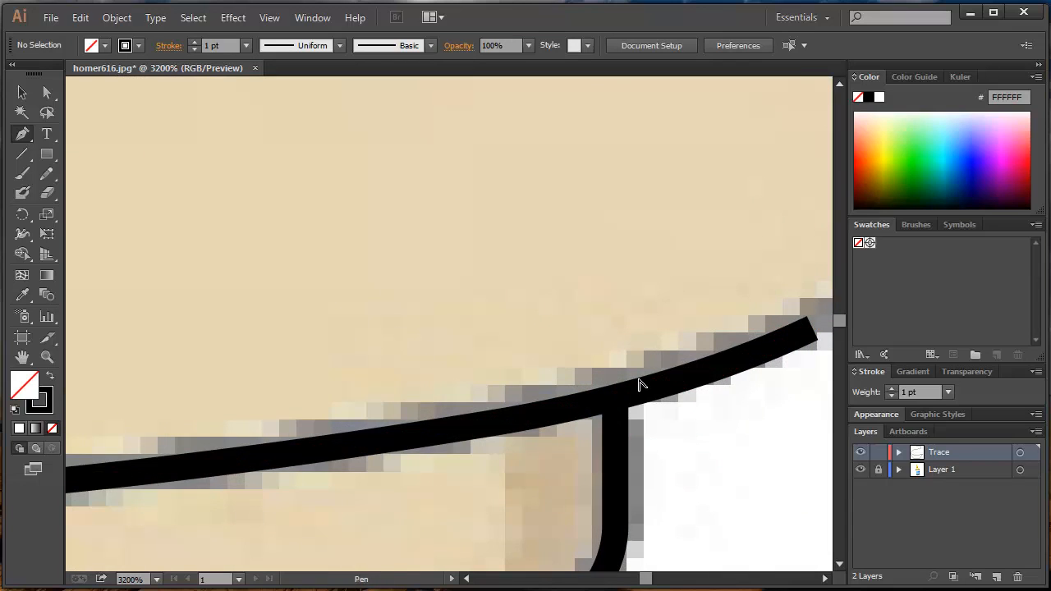
- Extend the mouth line path around the upper lip's tip and up the front of the muzzle to meet the nose outline
scroll(697, 306, "down", 4)
left_click_drag(682, 338, 613, 381)
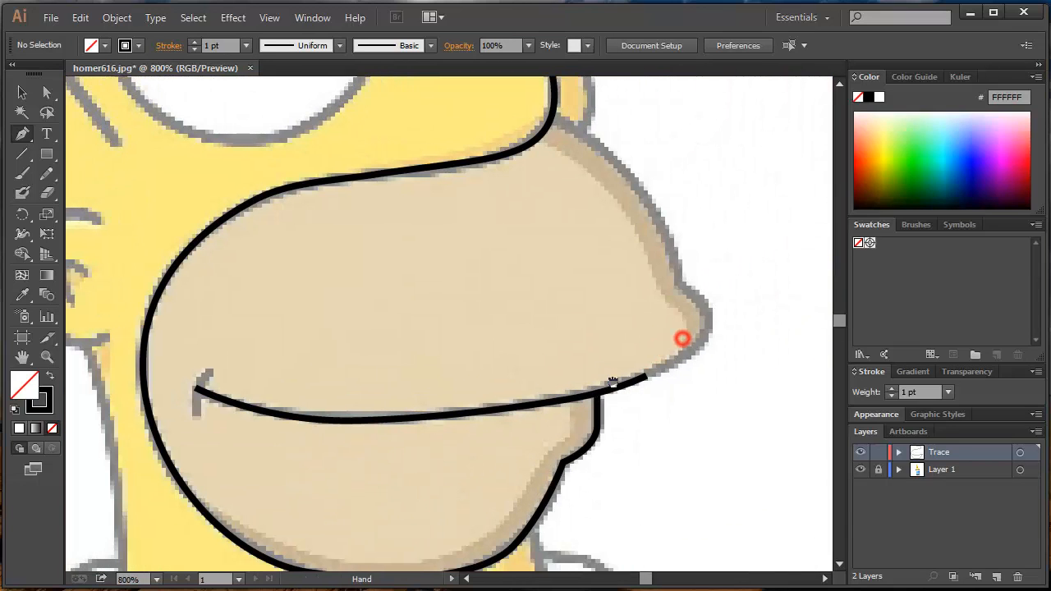
left_click(647, 378)
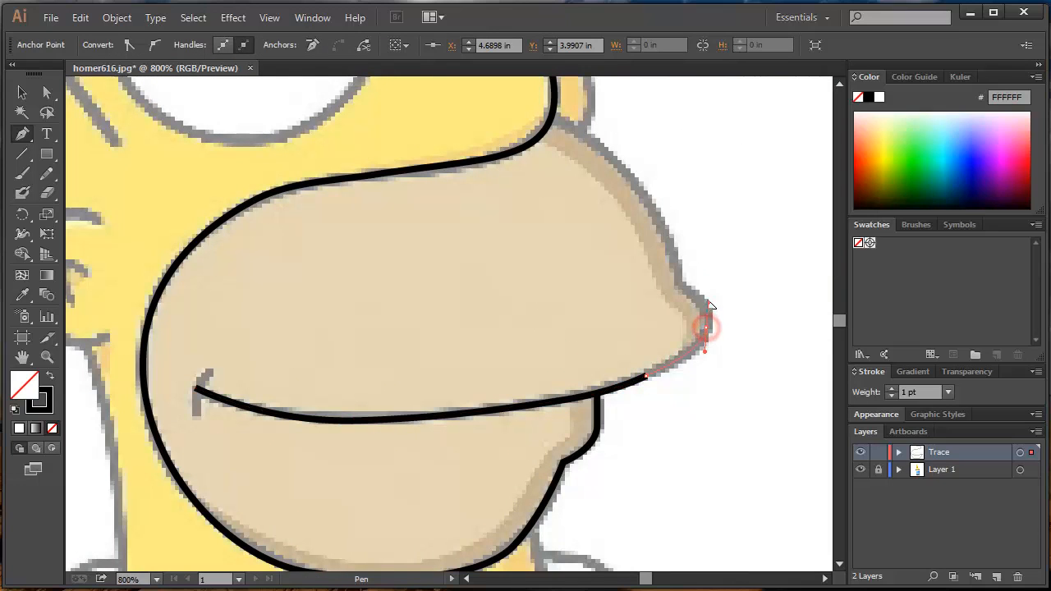
left_click(657, 387, "ctrl")
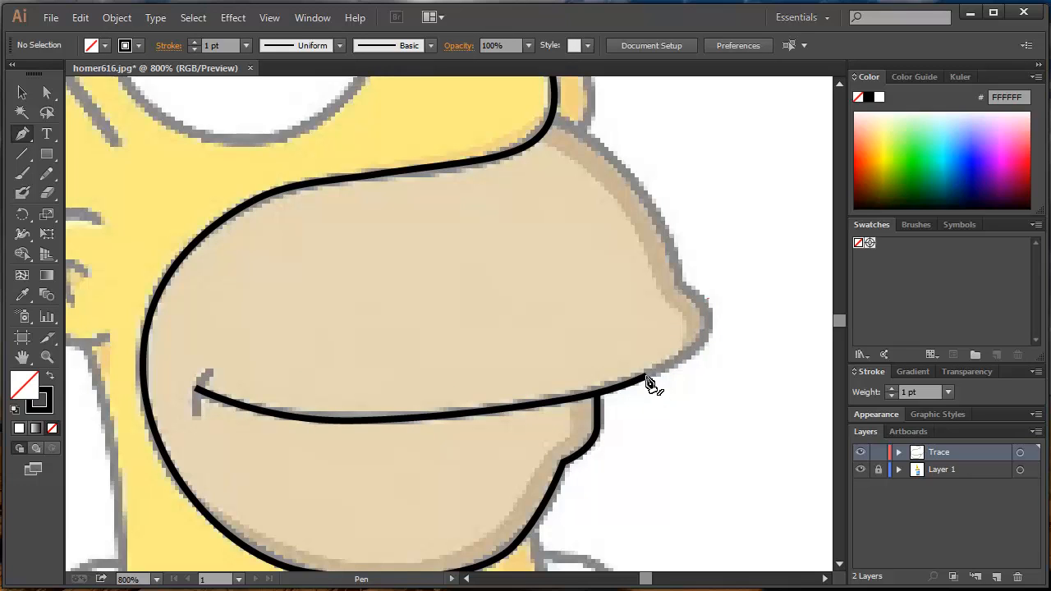
left_click(647, 379)
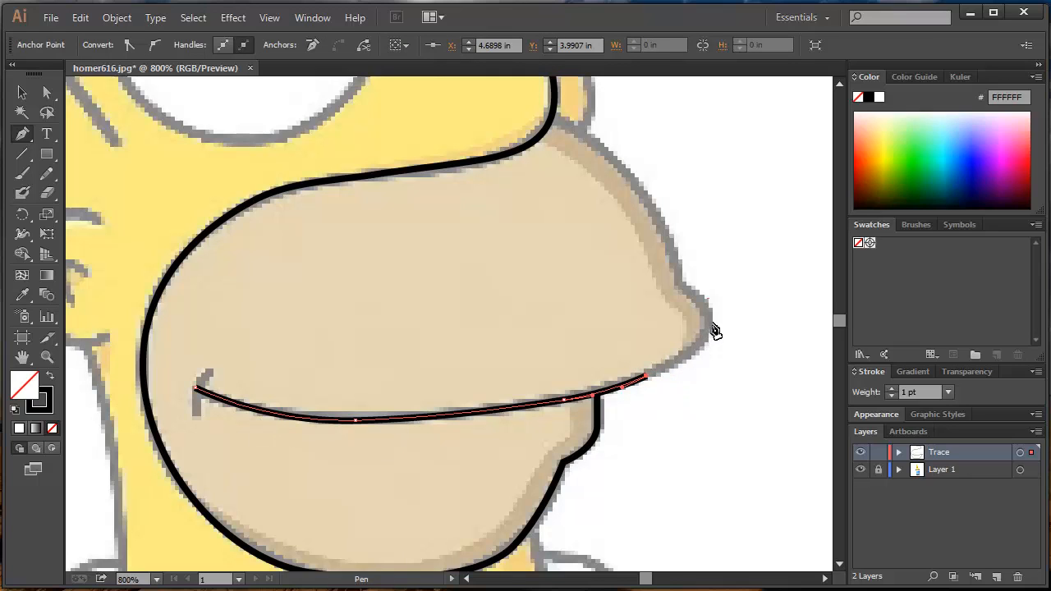
left_click_drag(709, 325, 708, 292)
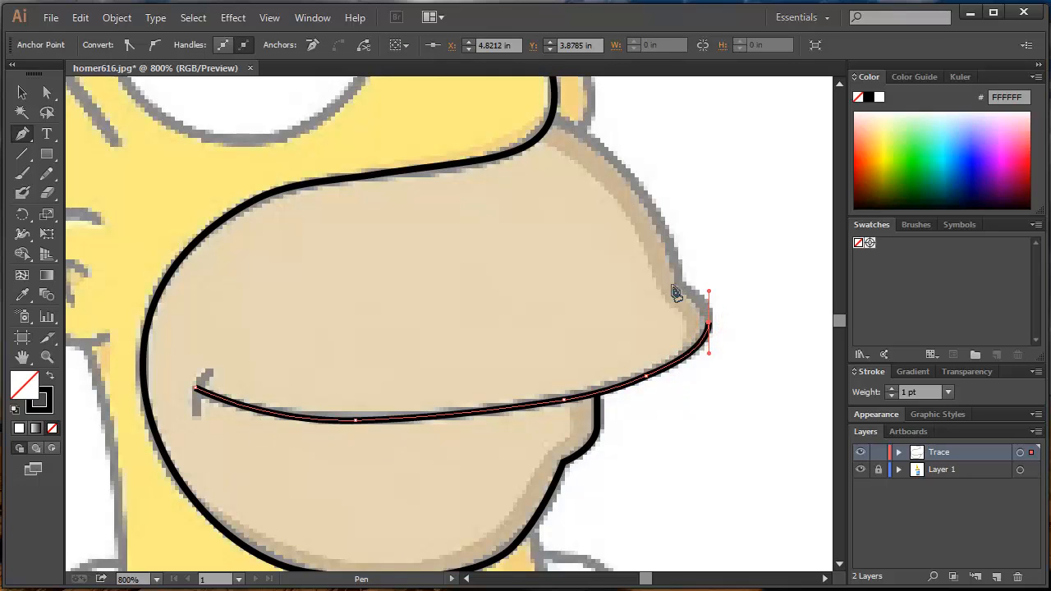
left_click(678, 287)
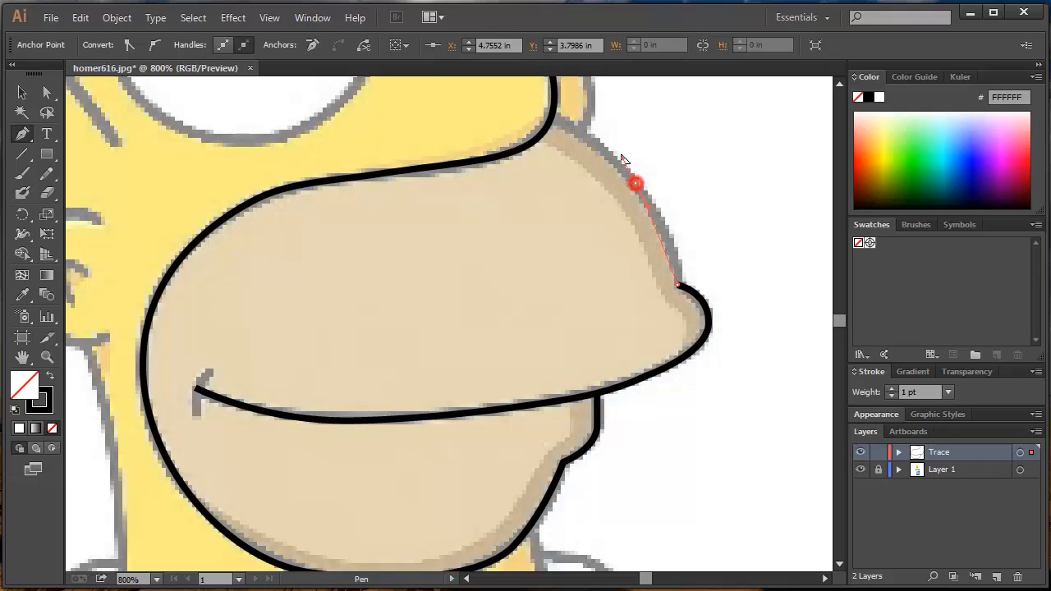
mouse_move(589, 129)
left_mouse_down()
mouse_move(577, 177)
mouse_move(554, 164)
left_mouse_up()
scroll(552, 119, "up", 1)
key("ctrl")
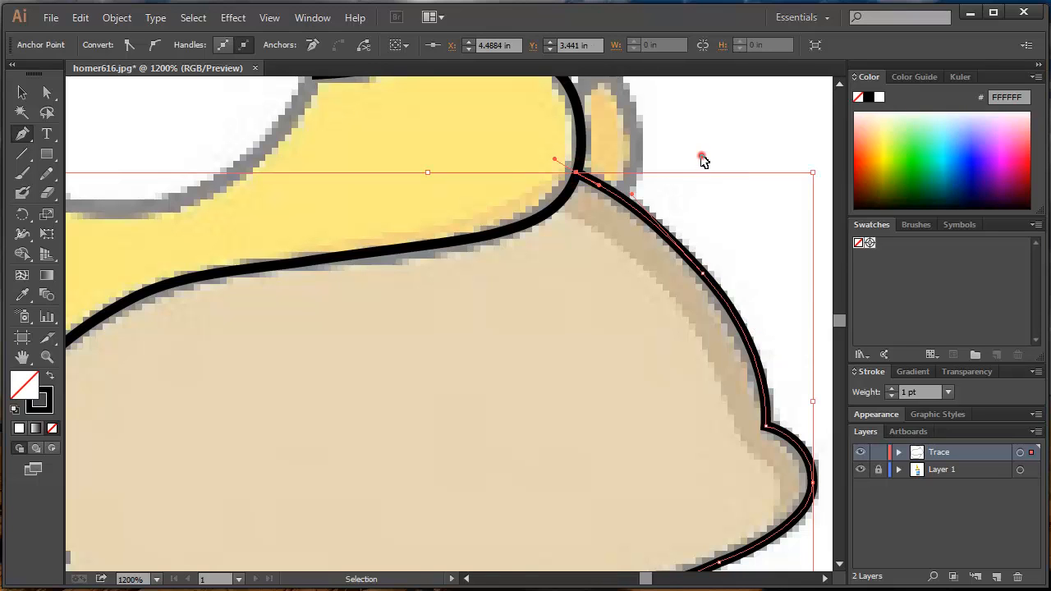
left_click(702, 156, "ctrl")
- Draw an ellipse over the nearer eye's outline with the Ellipse tool
scroll(685, 158, "down", 2)
left_click_drag(467, 183, 610, 327)
scroll(525, 289, "up", 1)
left_click_drag(532, 240, 533, 281)
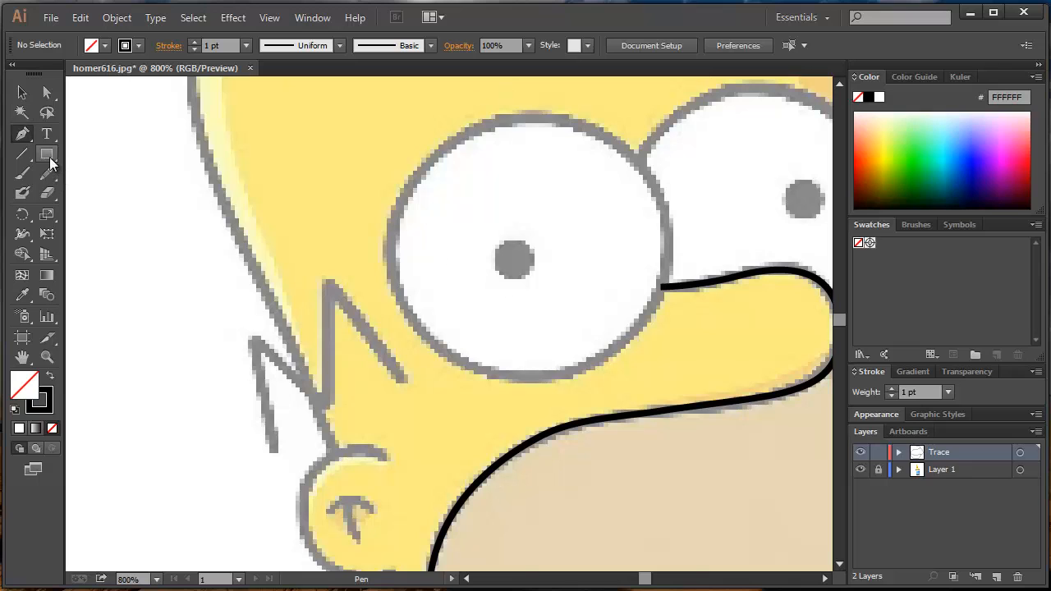
left_click_drag(47, 154, 122, 198)
mouse_move(382, 129)
left_mouse_down()
mouse_move(652, 380)
mouse_move(670, 375)
left_mouse_up()
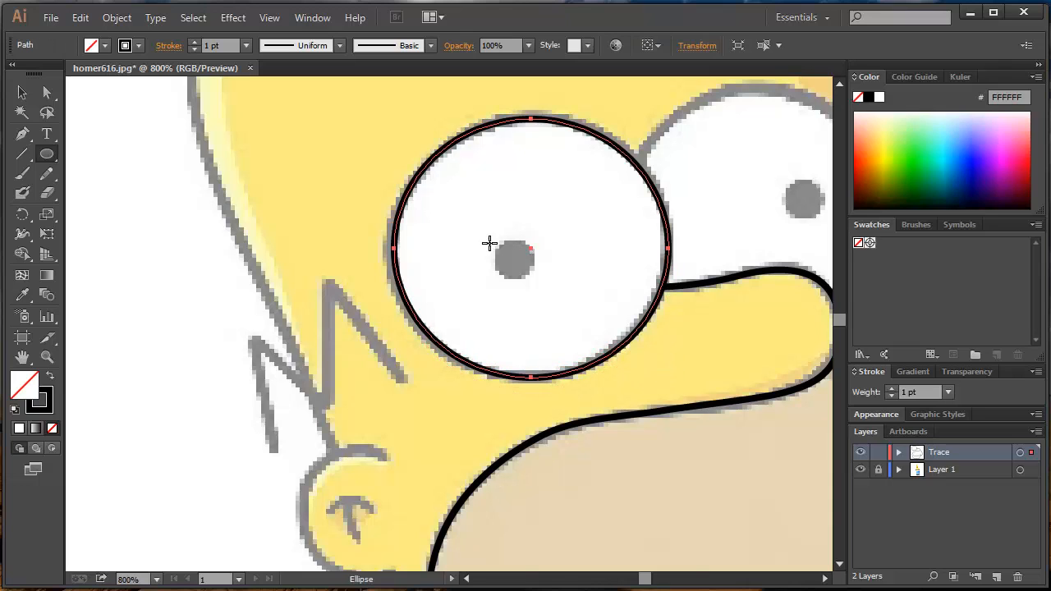
- Draw a small circle over the nearer eye's pupil and swap its fill and stroke for a solid black fill
left_click_drag(492, 240, 536, 281)
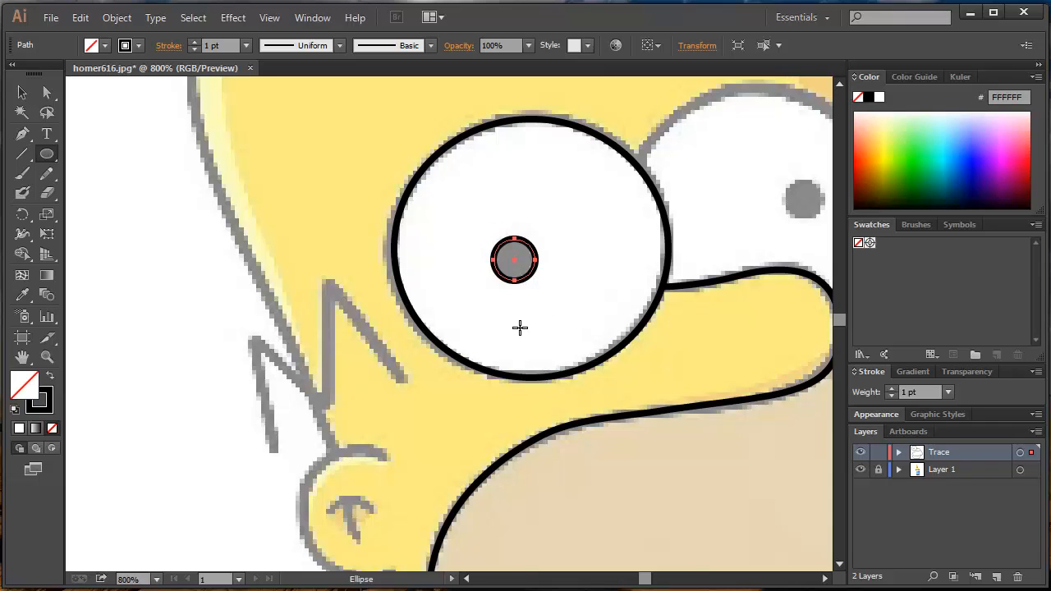
scroll(499, 315, "up", 1)
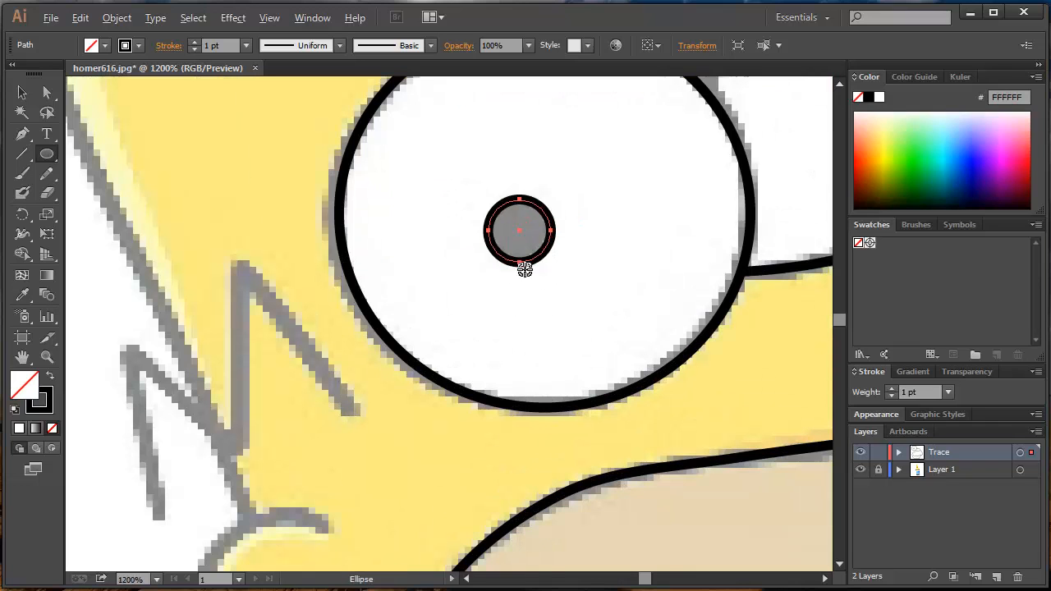
left_click(50, 377)
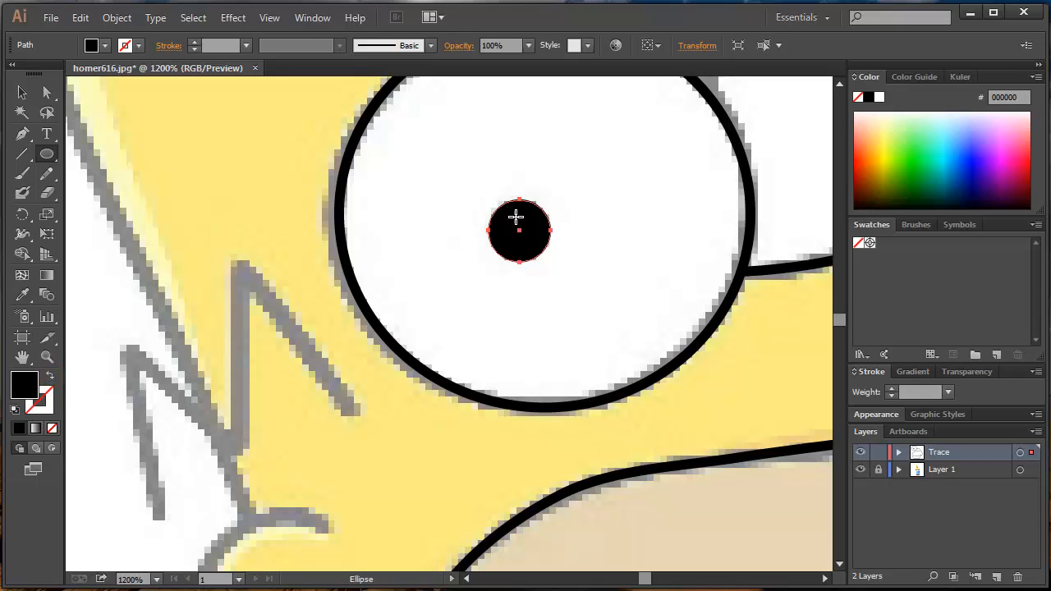
- Duplicate the nearer eye's black pupil onto the farther eye's pupil in the template and deselect it
left_click(468, 235)
left_click_drag(586, 227, 349, 369)
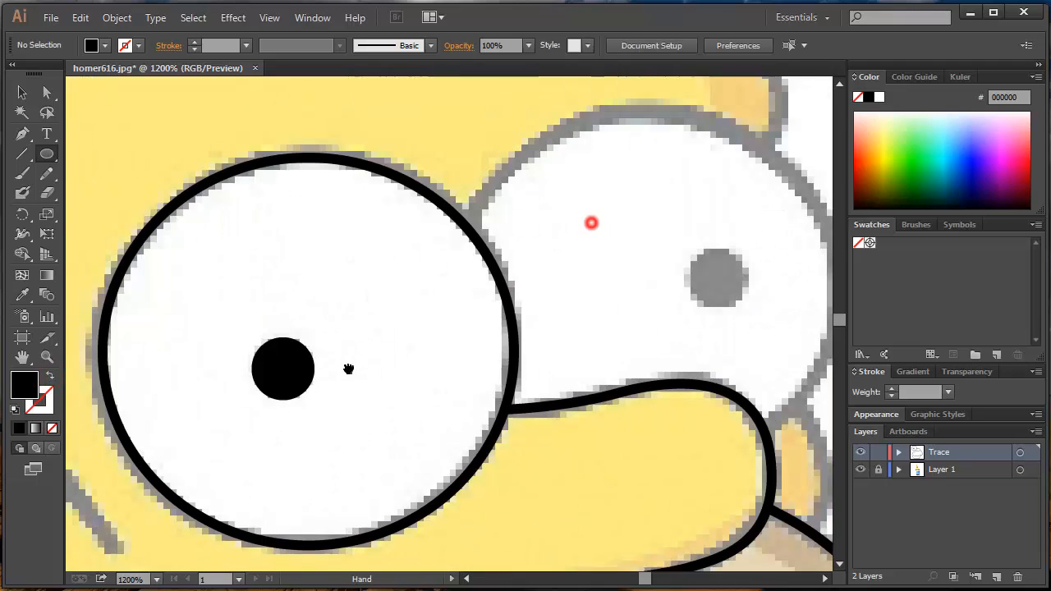
key("v")
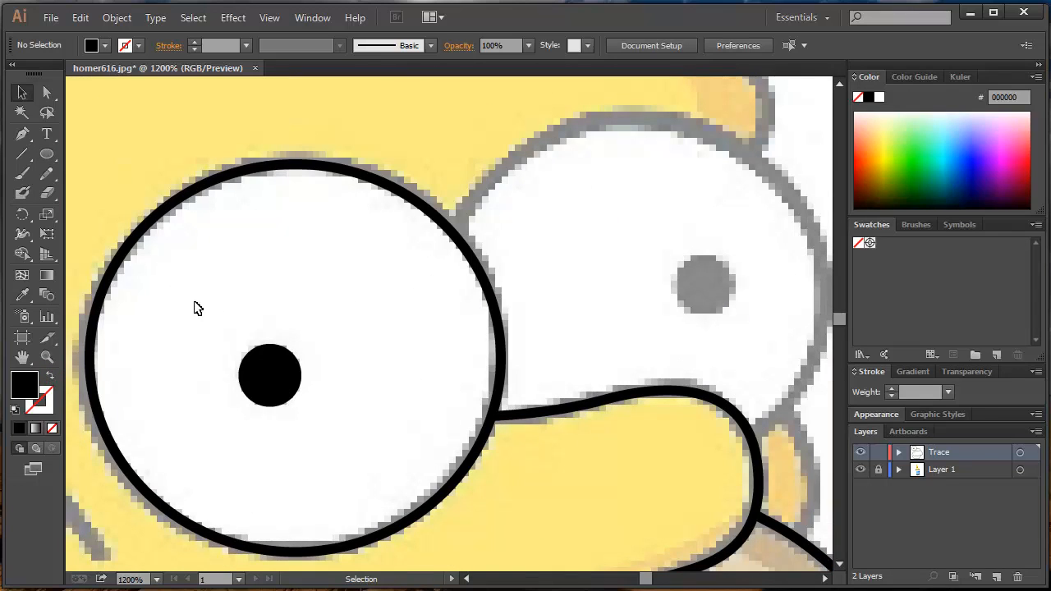
left_click_drag(278, 394, 716, 298)
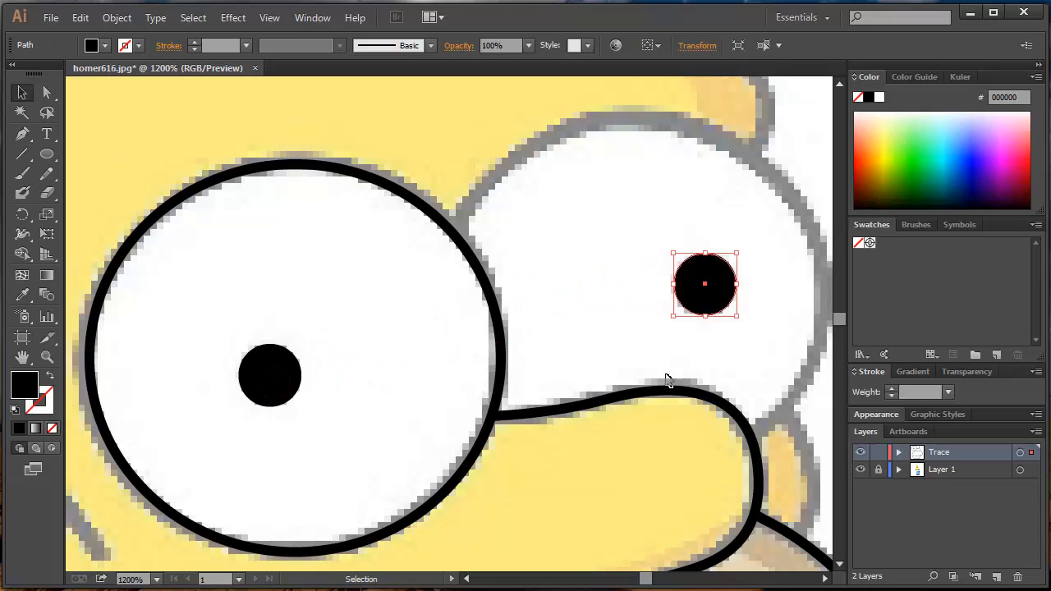
left_click(598, 245)
left_click(600, 239, "ctrl+alt")
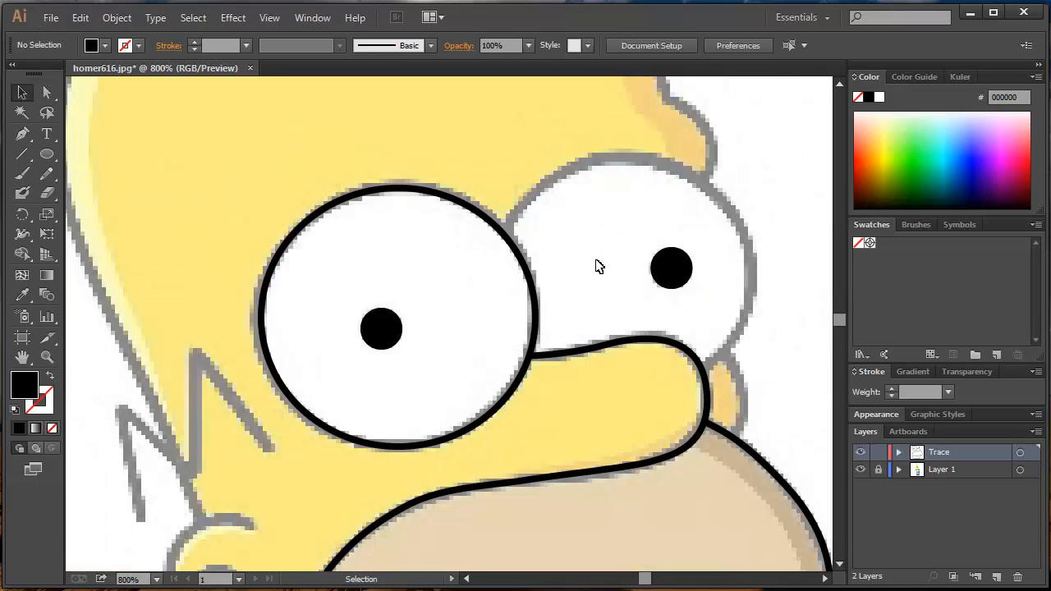
- Trace the farther eye's outline with the Pen tool from the nearer eye round to the nose, using a black stroke and no fill
key("p")
left_click(505, 236)
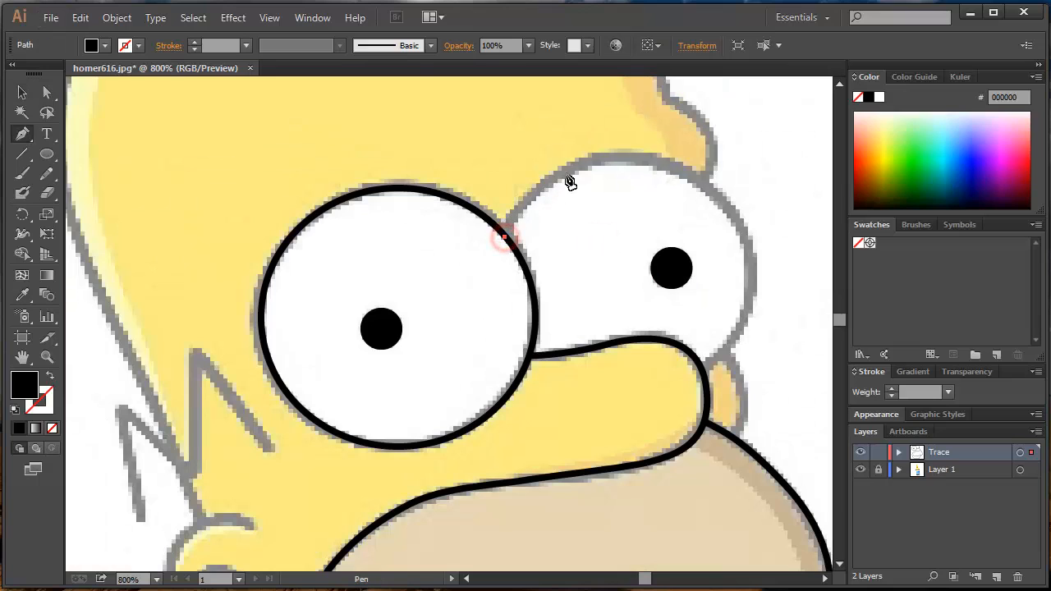
left_click_drag(566, 170, 610, 147)
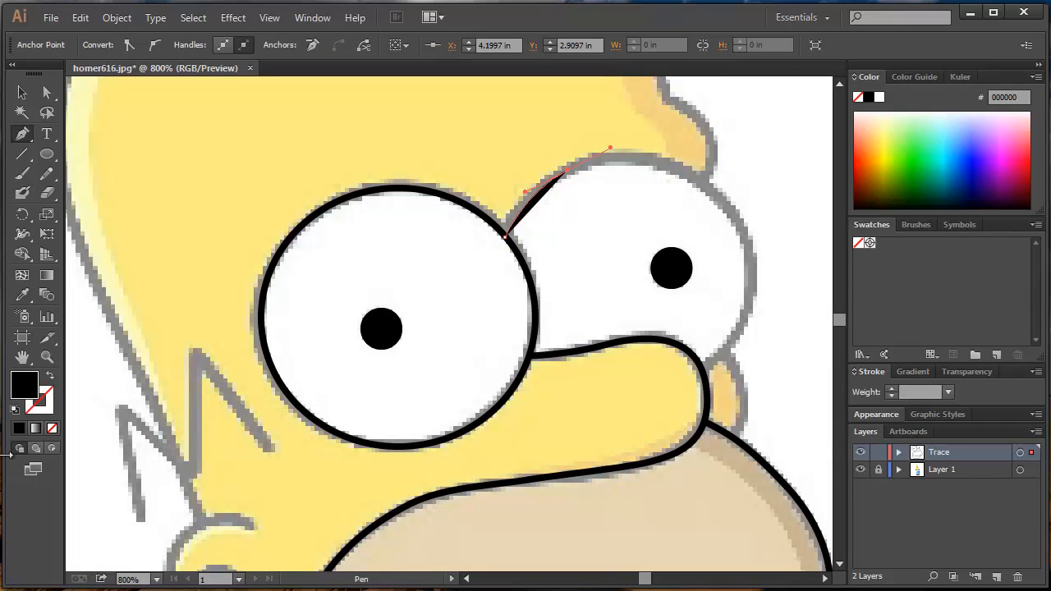
left_click(49, 376)
left_click_drag(694, 174, 725, 198)
left_click_drag(752, 277, 752, 326)
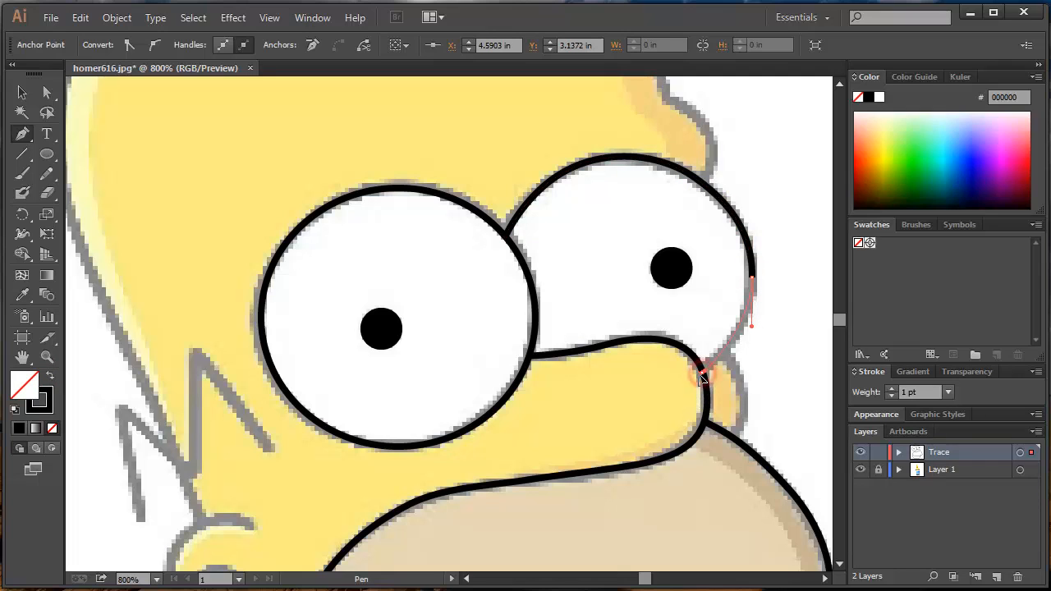
left_click(699, 367)
left_click(749, 369, "ctrl")
- Trace the small curve below the farther eye down to the muzzle outline and deselect it
left_click(724, 352)
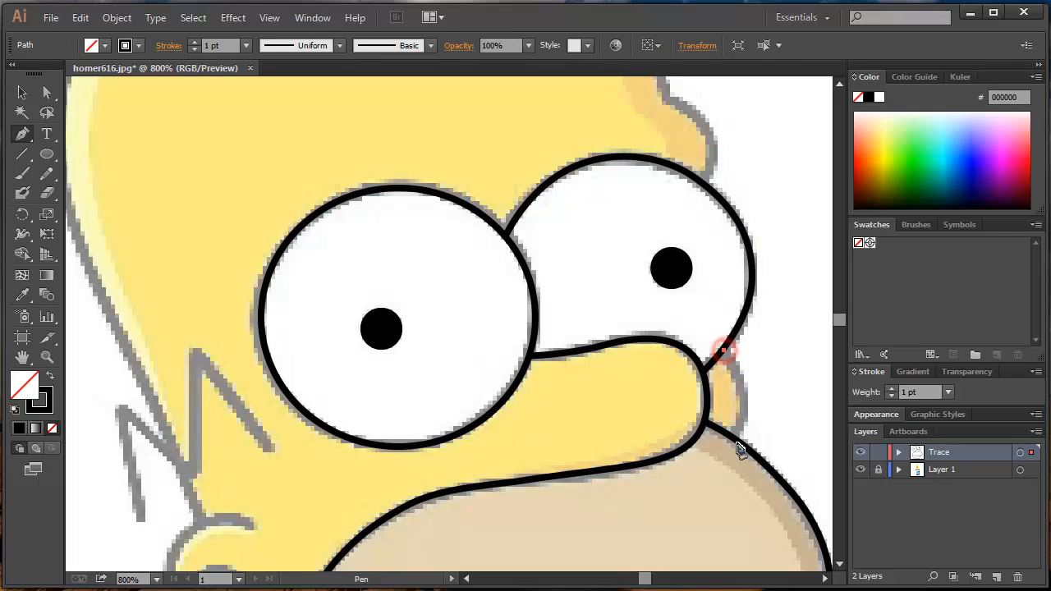
left_click_drag(736, 441, 728, 476)
left_click(803, 334, "ctrl")
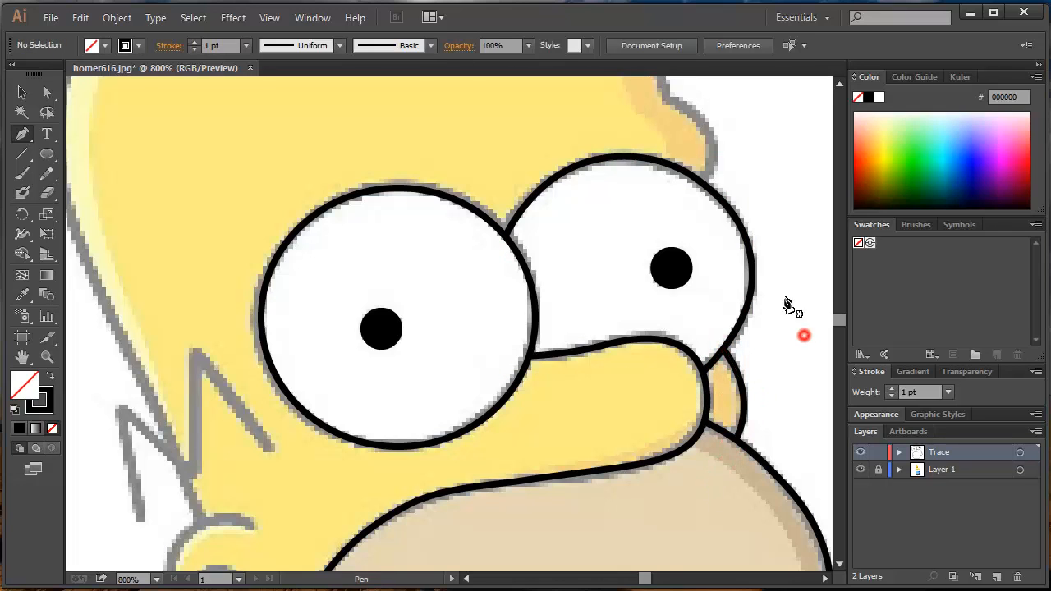
- Trace the brow bump from the farther eye and continue the path up the forehead to the top of the head
scroll(698, 204, "up", 3)
left_click(690, 322)
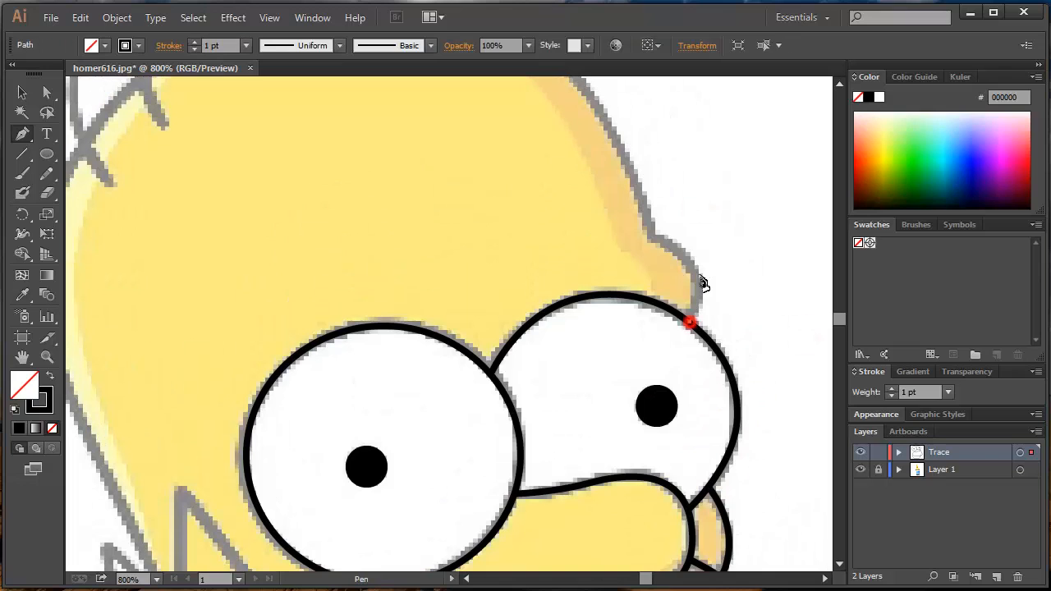
left_click_drag(696, 271, 688, 246)
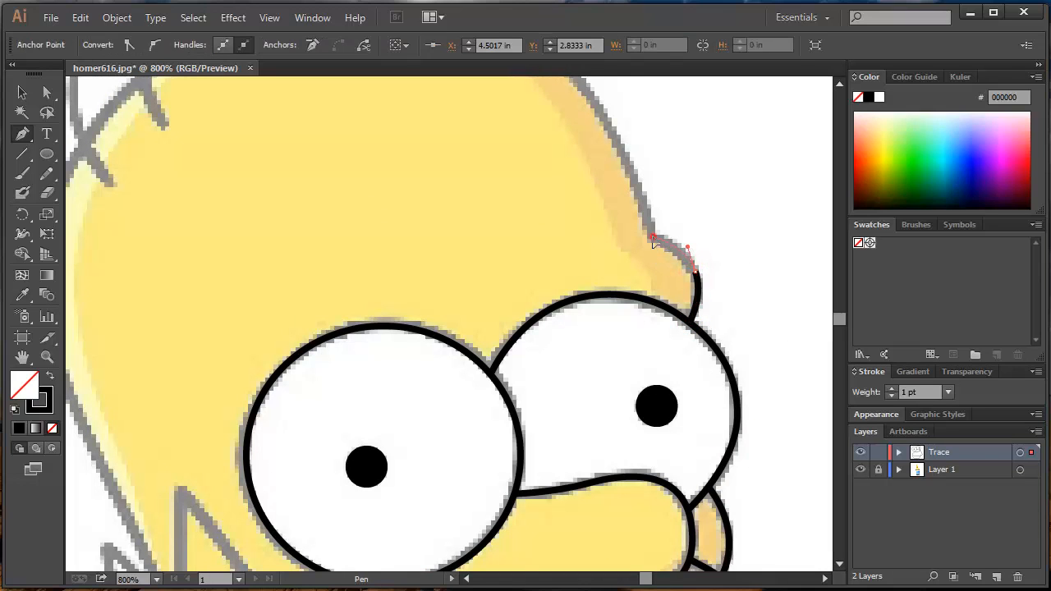
left_click(652, 237)
left_click_drag(629, 194, 658, 342)
left_click_drag(636, 272, 611, 241)
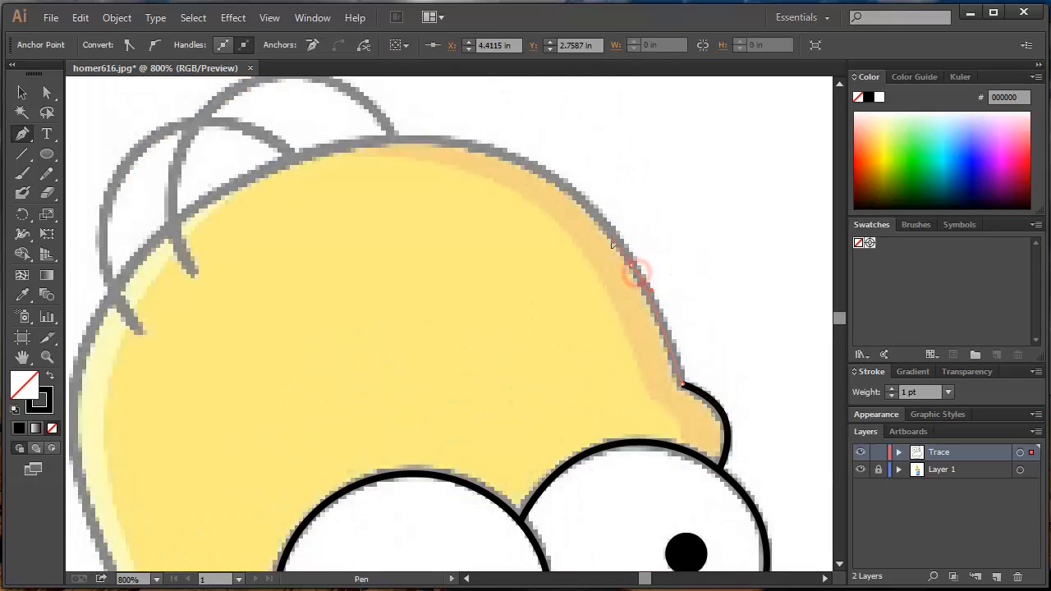
mouse_move(412, 139)
left_mouse_down()
mouse_move(293, 141)
mouse_move(397, 96)
left_mouse_up()
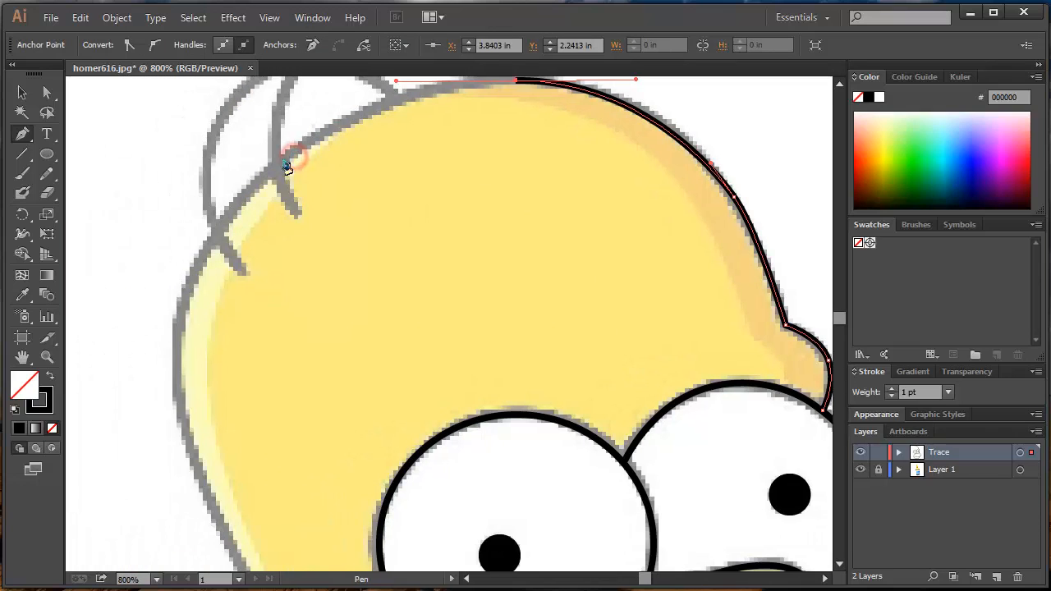
- Continue the head outline around the back of the head and down to the top of the ear, and deselect it
left_click(224, 219)
left_click(180, 295)
scroll(193, 320, "down", 3)
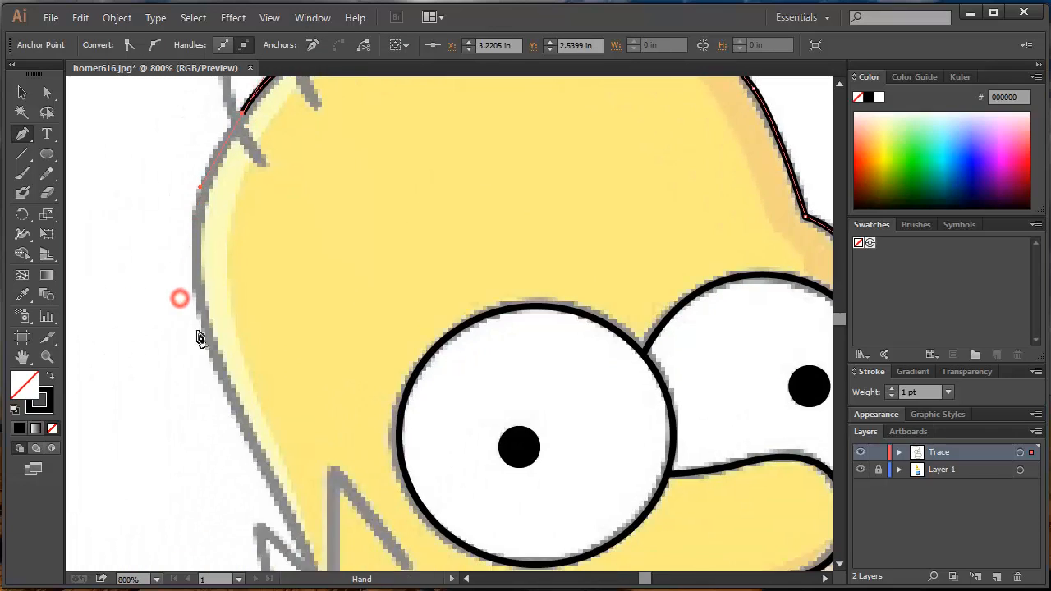
left_click_drag(223, 380, 270, 464)
scroll(275, 411, "down", 6)
left_click_drag(284, 396, 296, 432)
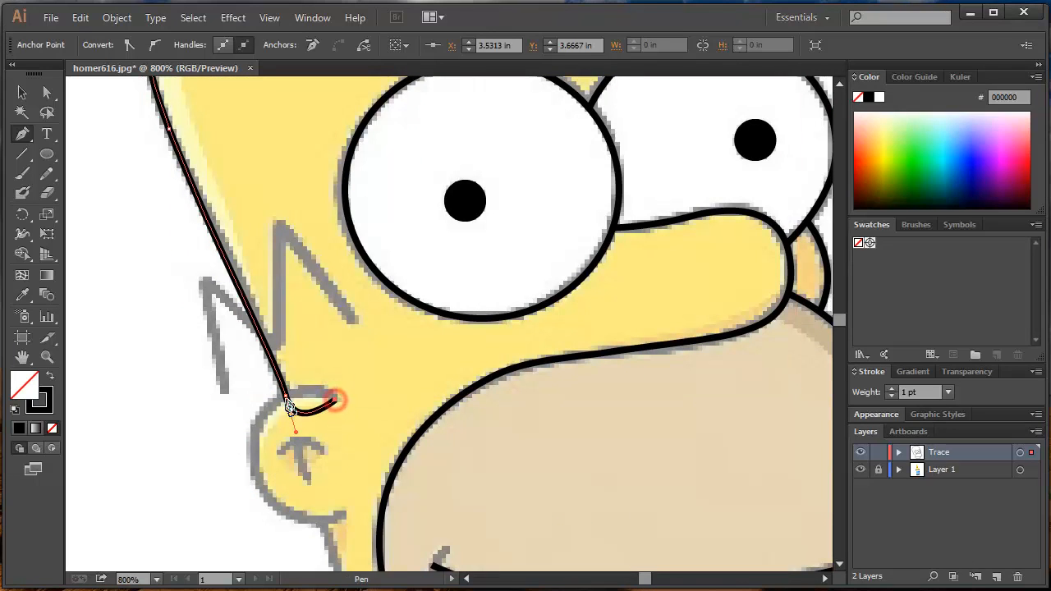
left_click(357, 397, "ctrl")
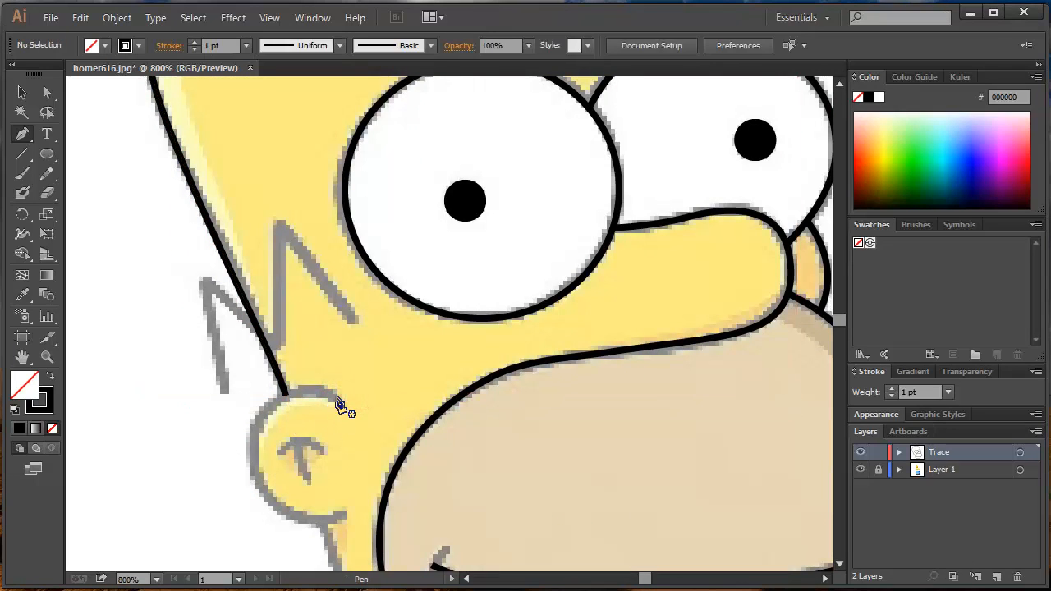
- Trace the ear's outer outline with a curved Pen path and deselect it
left_click(336, 398)
left_click_drag(265, 415, 246, 449)
left_click_drag(343, 517, 428, 490)
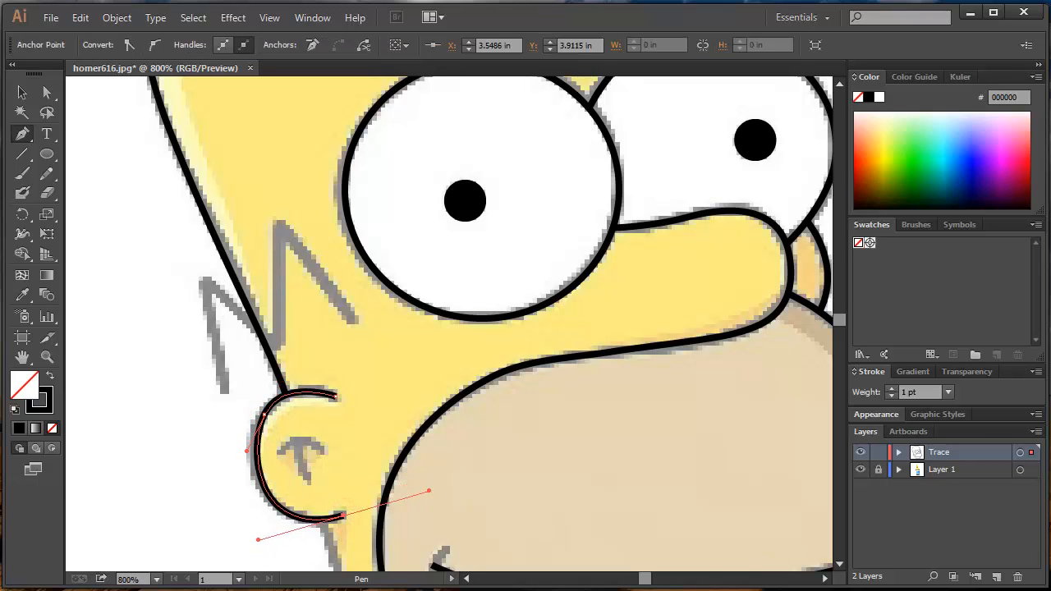
left_click(539, 493, "ctrl")
- Trace the two inner ear lines, a short straight stroke and the arc crossing its top, as separate paths
left_click(308, 482)
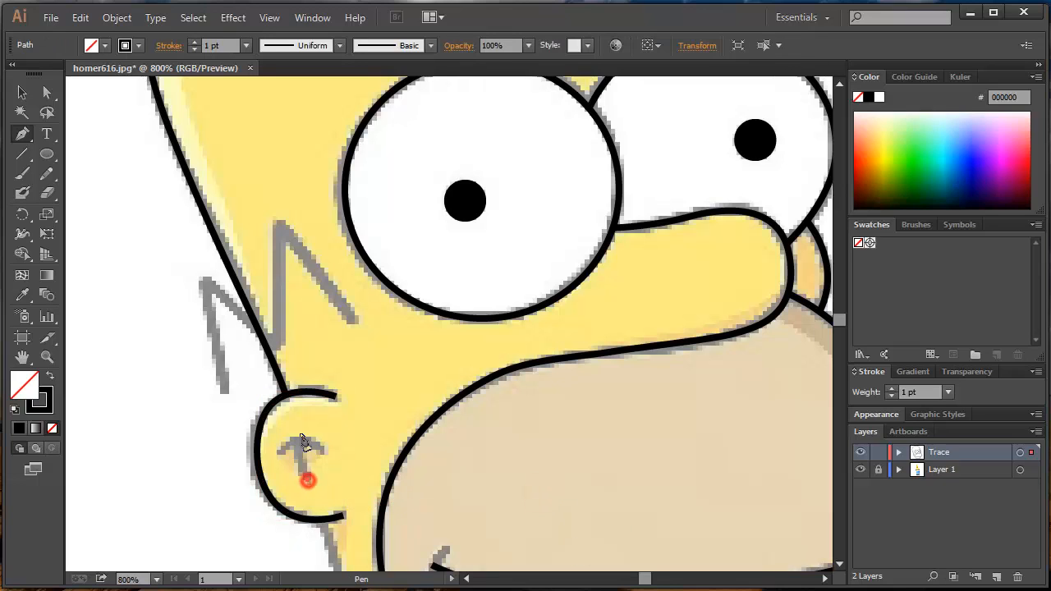
left_click(296, 442)
left_click(353, 426, "ctrl")
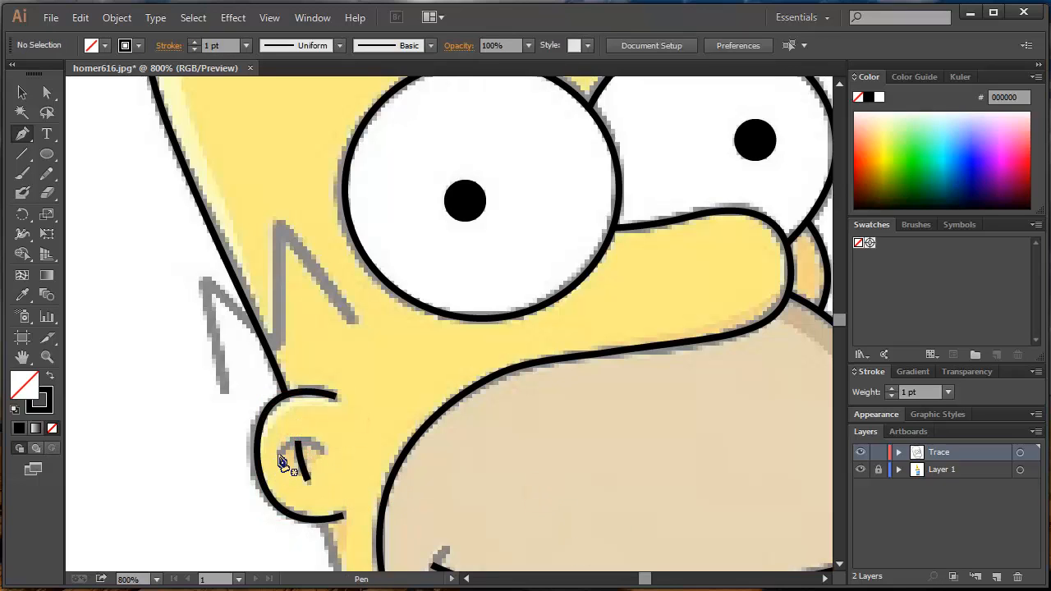
left_click(279, 453)
left_click(325, 452)
left_click_drag(349, 473, 349, 472)
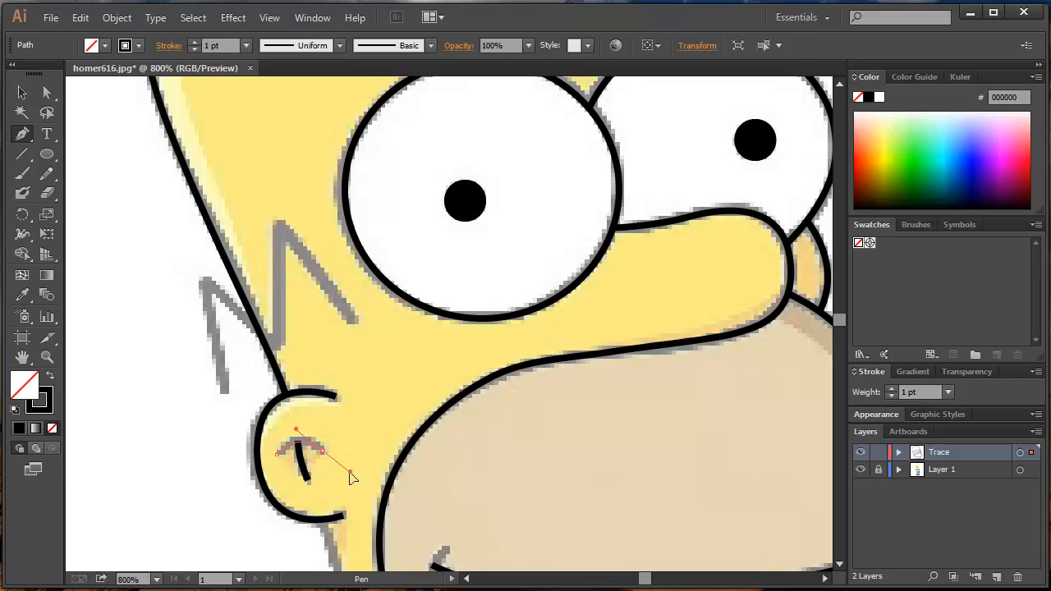
left_click(386, 421, "ctrl")
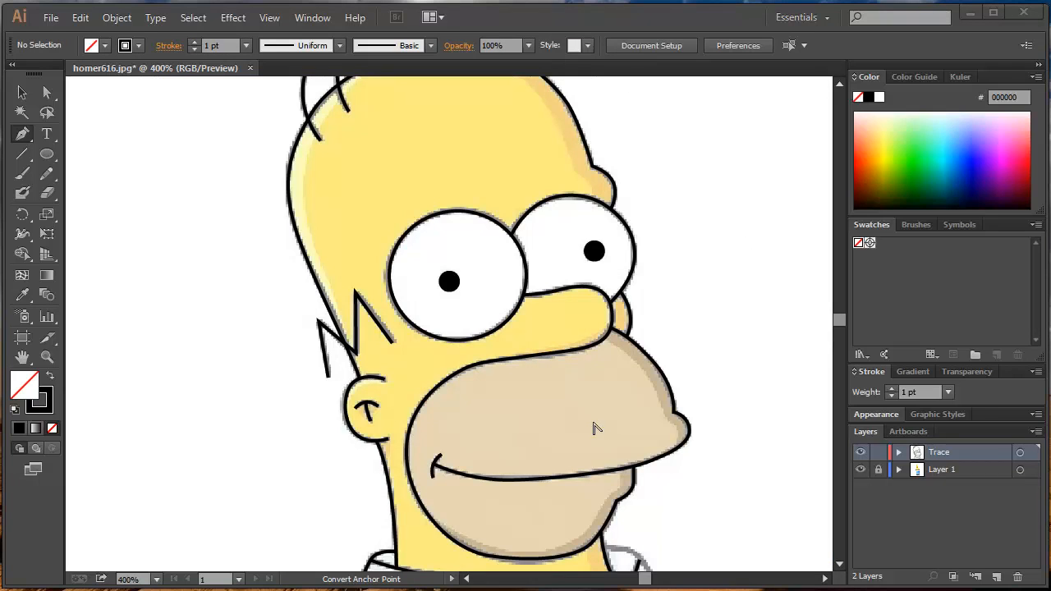
- Hide the template on Layer 1 to check the traced line work of the head, and show it again
scroll(551, 351, "down", 1)
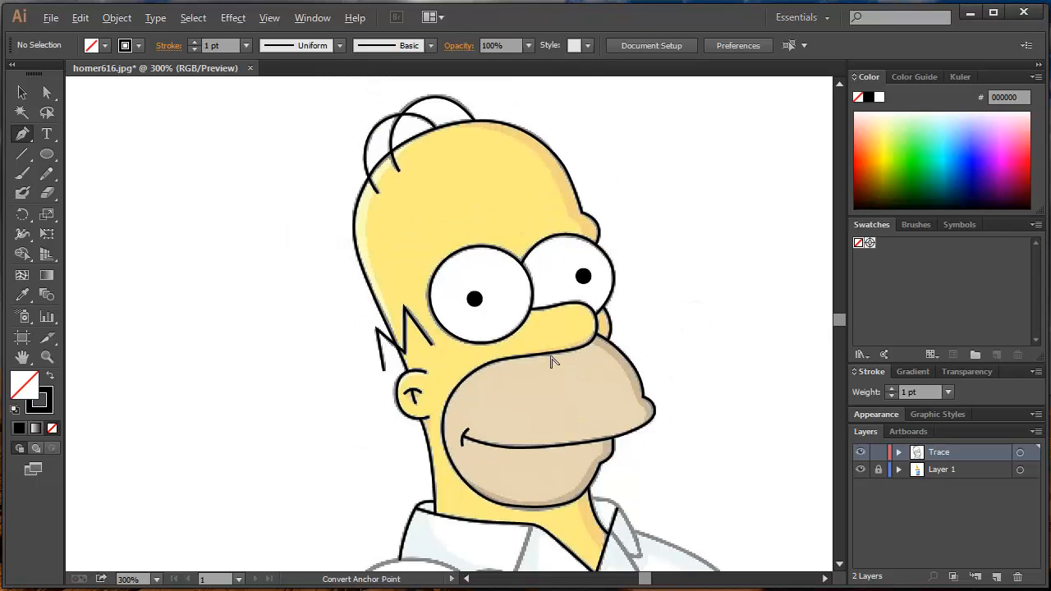
left_click_drag(530, 440, 530, 406)
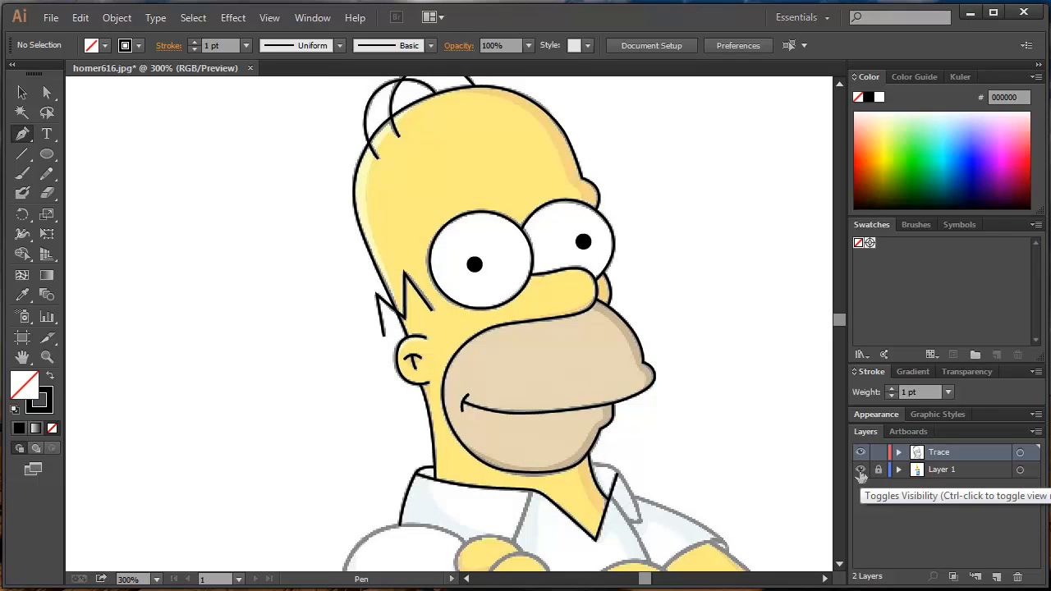
left_click(860, 470)
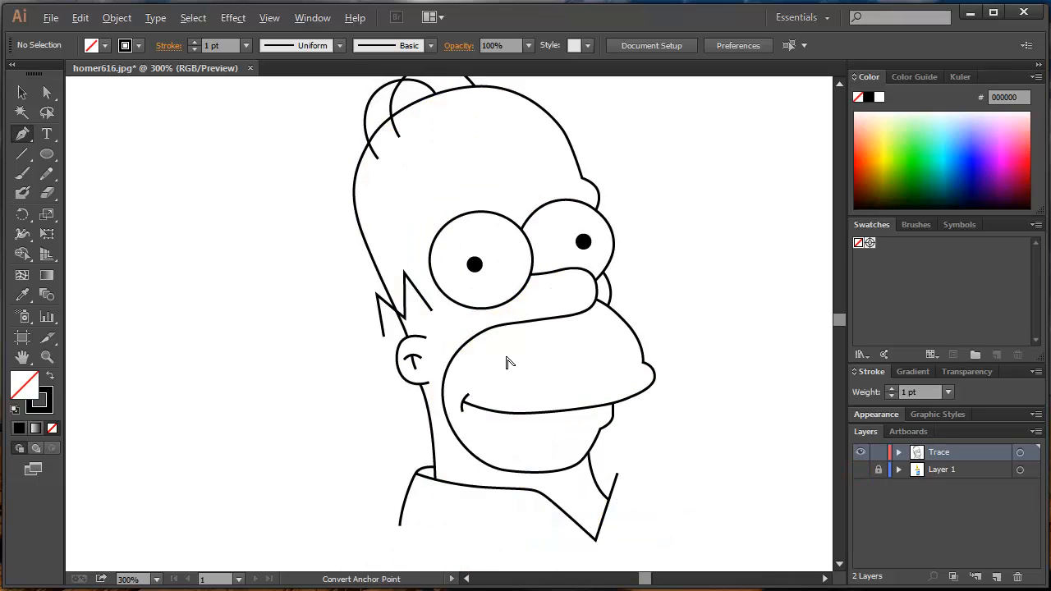
scroll(507, 364, "down", 1, "alt")
scroll(506, 364, "up", 1, "alt")
left_click_drag(511, 348, 472, 369)
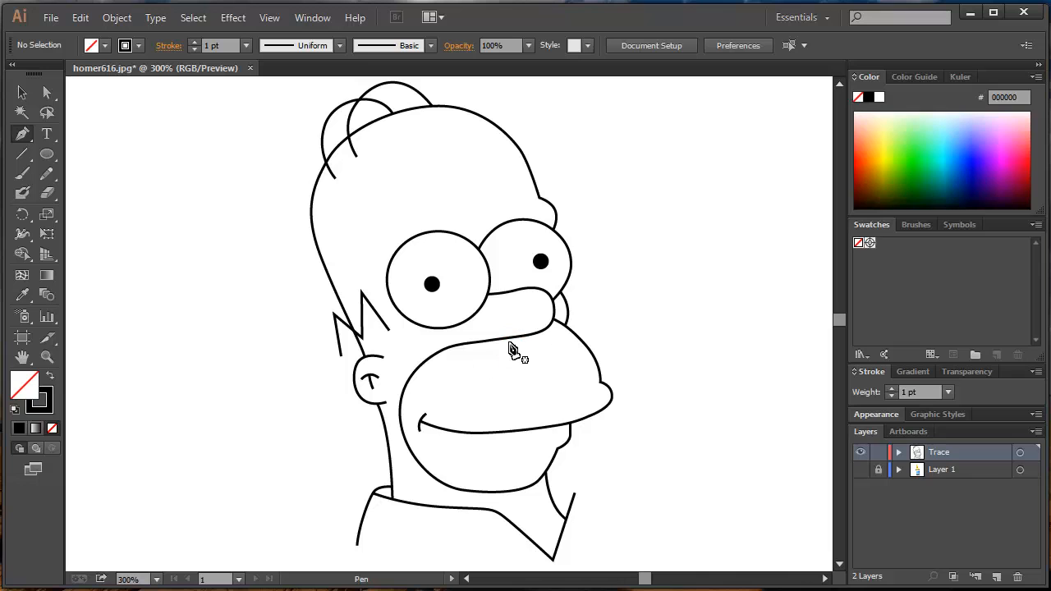
left_click(860, 469)
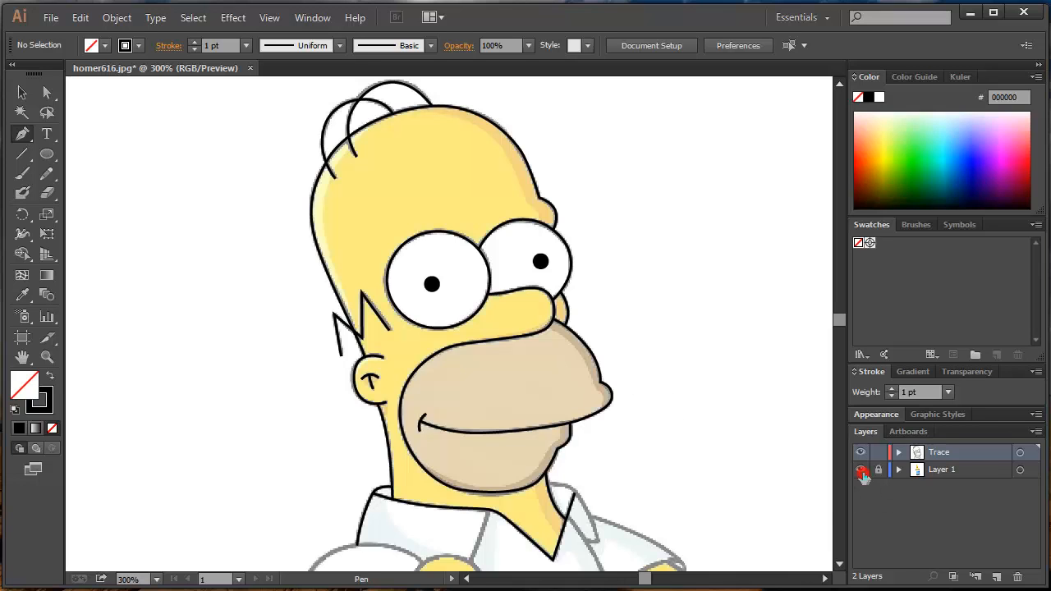
- Draw a Pen path along the forehead's shadow edge from the top of the head down to the farther eye
scroll(508, 184, "up", 2, "alt")
left_click_drag(495, 163, 515, 248)
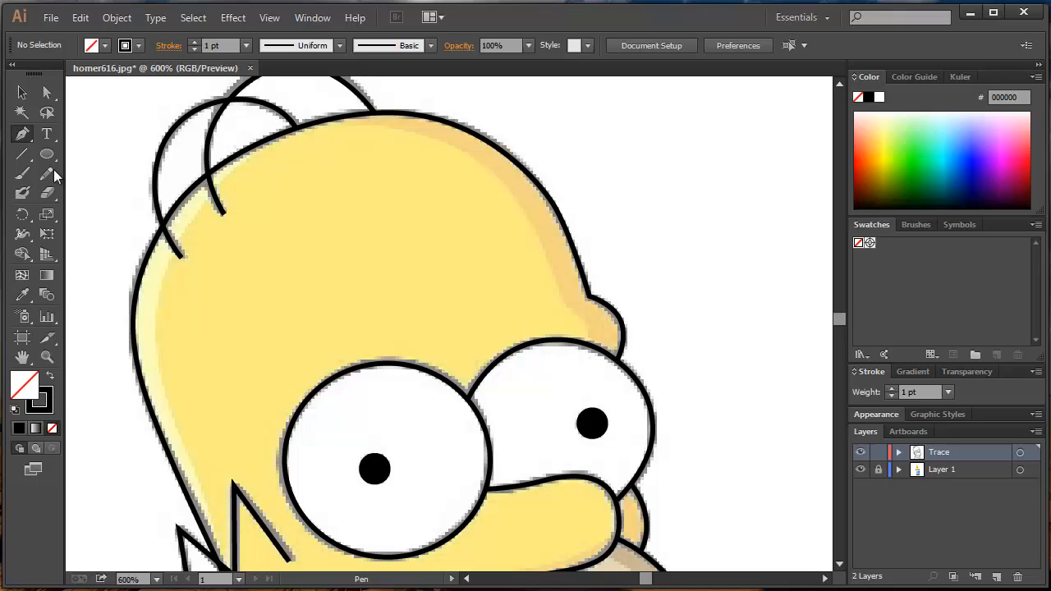
left_click(305, 123)
left_click_drag(432, 137, 479, 163)
mouse_move(540, 243)
left_mouse_down()
mouse_move(594, 347)
mouse_move(586, 369)
left_mouse_up()
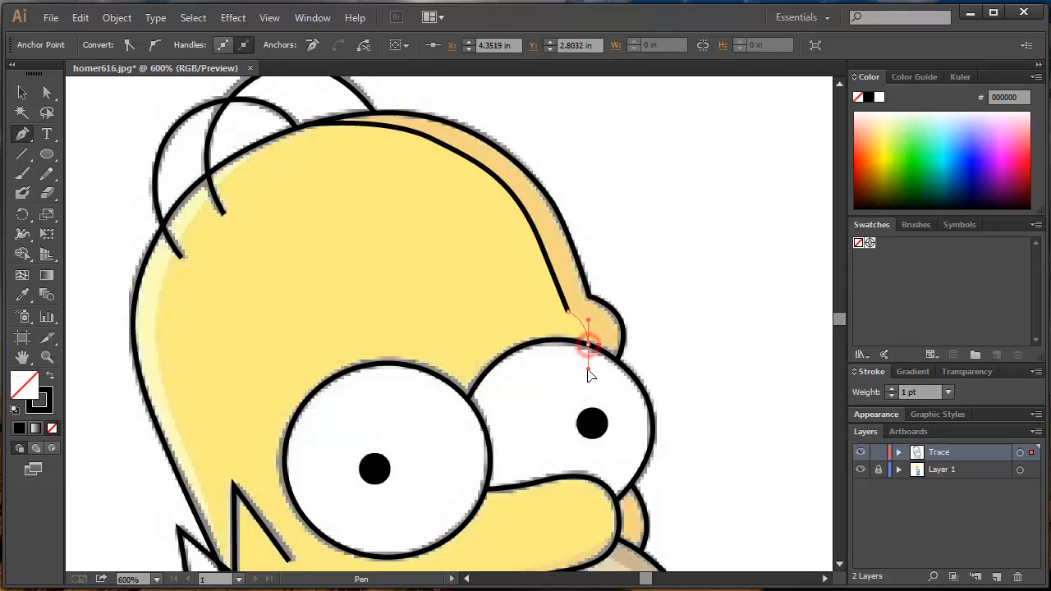
key("ctrl")
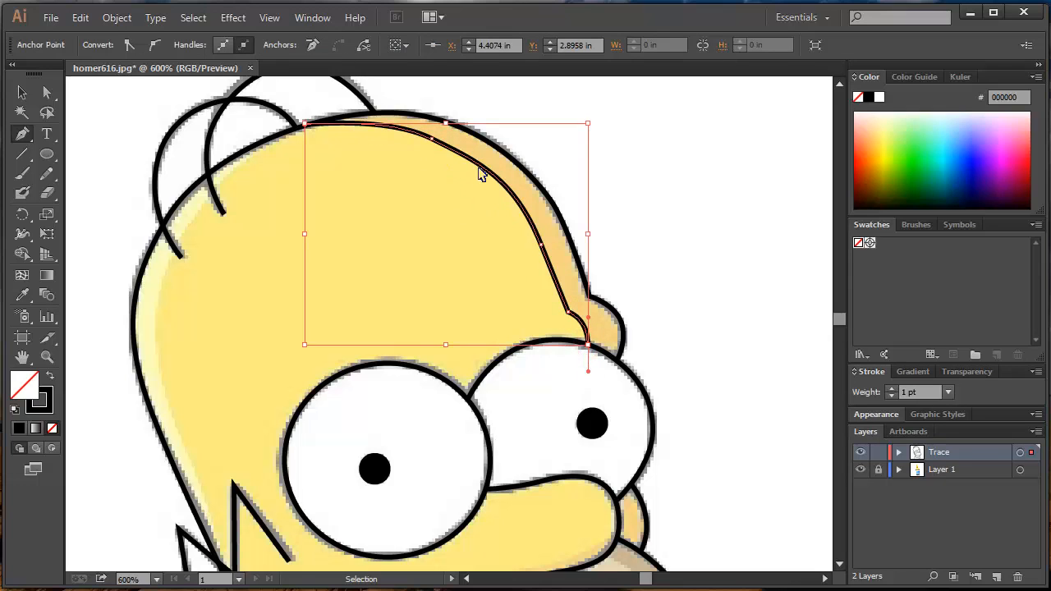
- Set the forehead shadow path's stroke to None and deselect it
left_click(45, 406)
left_click(52, 429)
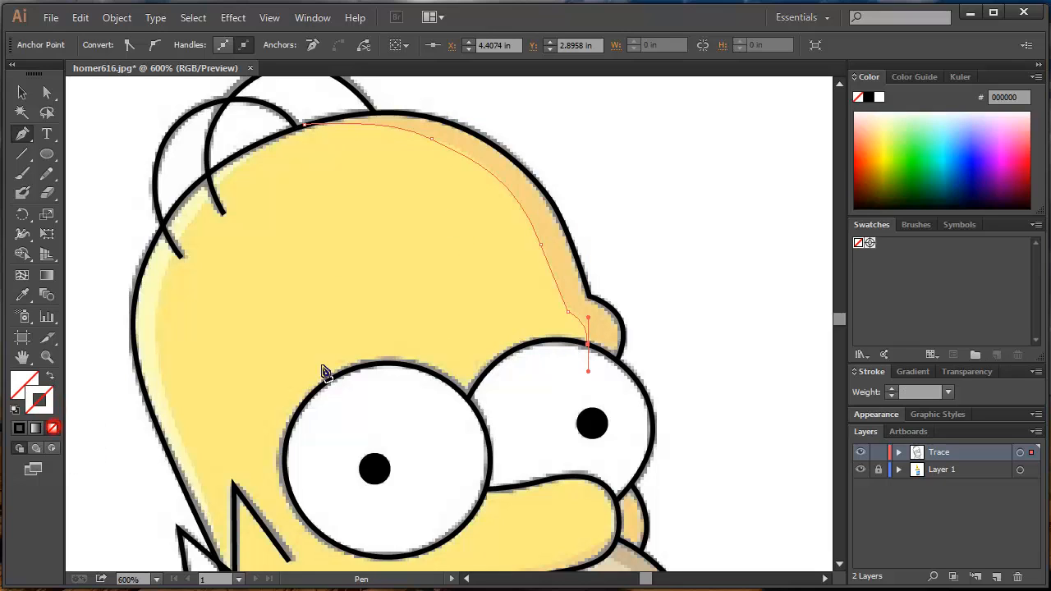
key("ctrl")
left_click(610, 247, "ctrl")
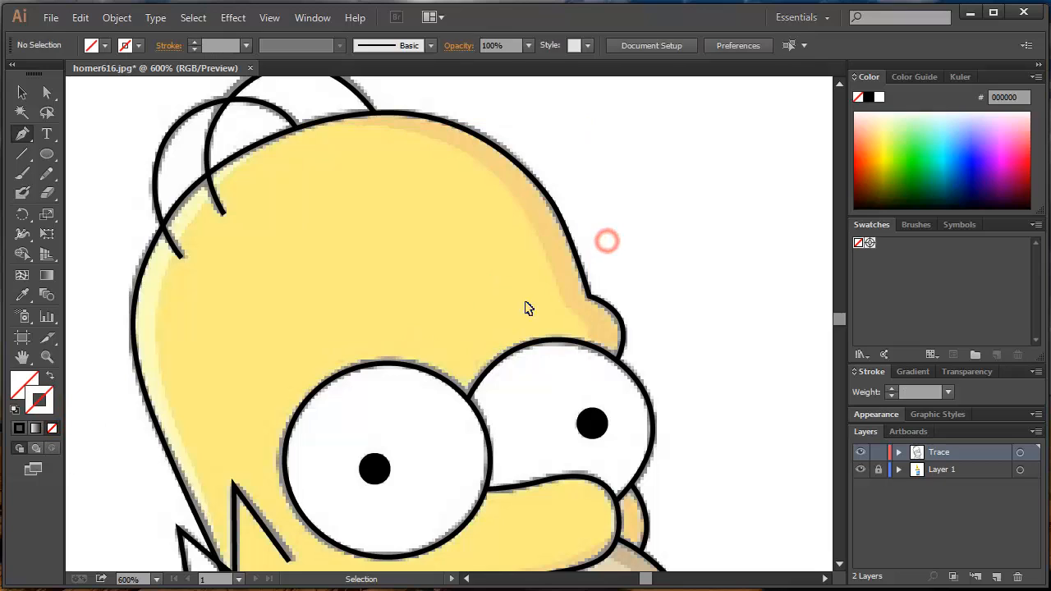
- Select the strokeless forehead shadow path to inspect its position, and deselect it
left_click_drag(545, 271, 558, 254)
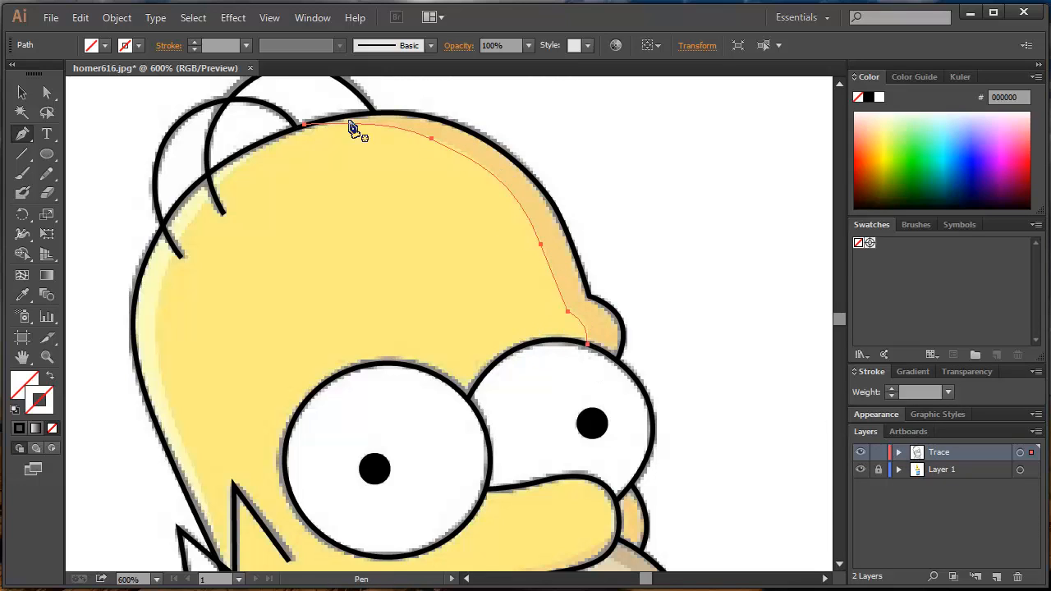
key("ctrl")
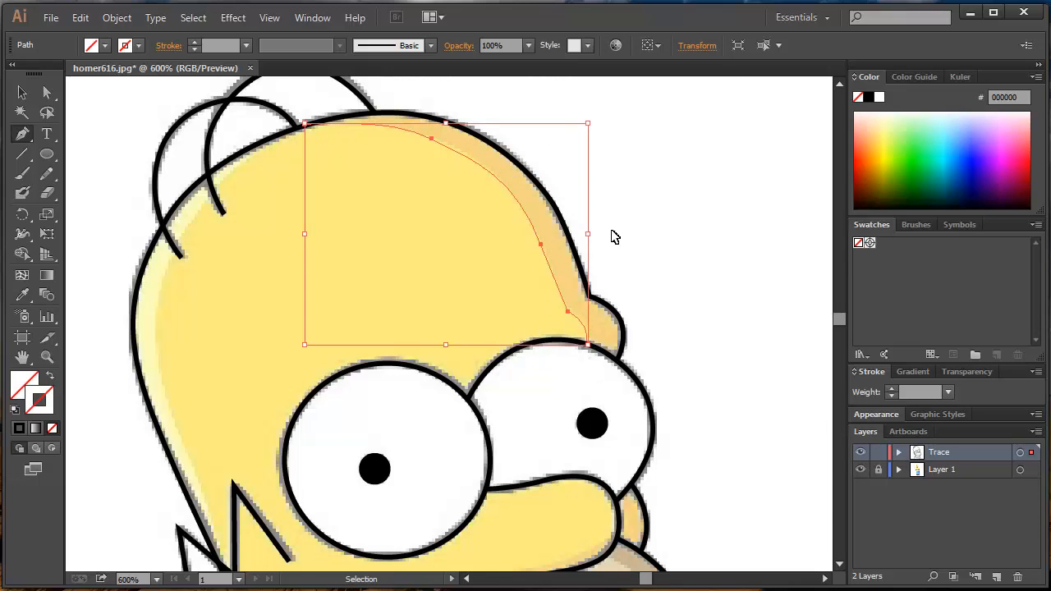
left_click(669, 264, "ctrl")
- Hide the template on Layer 1 to view only the traced line work of the whole head
key("ctrl+minus")
key("ctrl+minus")
key("ctrl+minus")
key("ctrl+minus")
key("ctrl+minus")
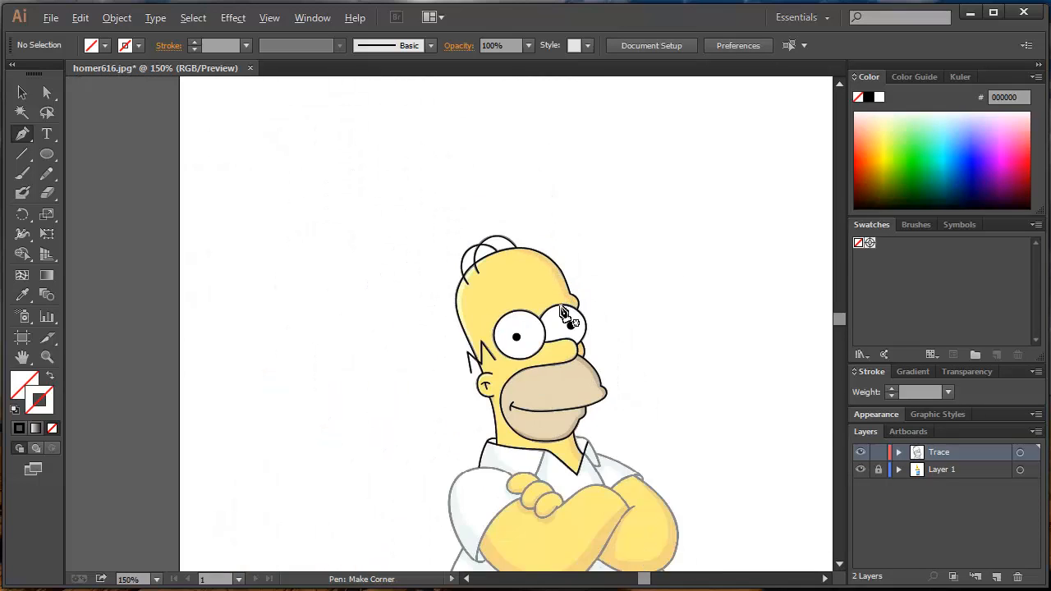
left_click(861, 469)
key("ctrl+plus")
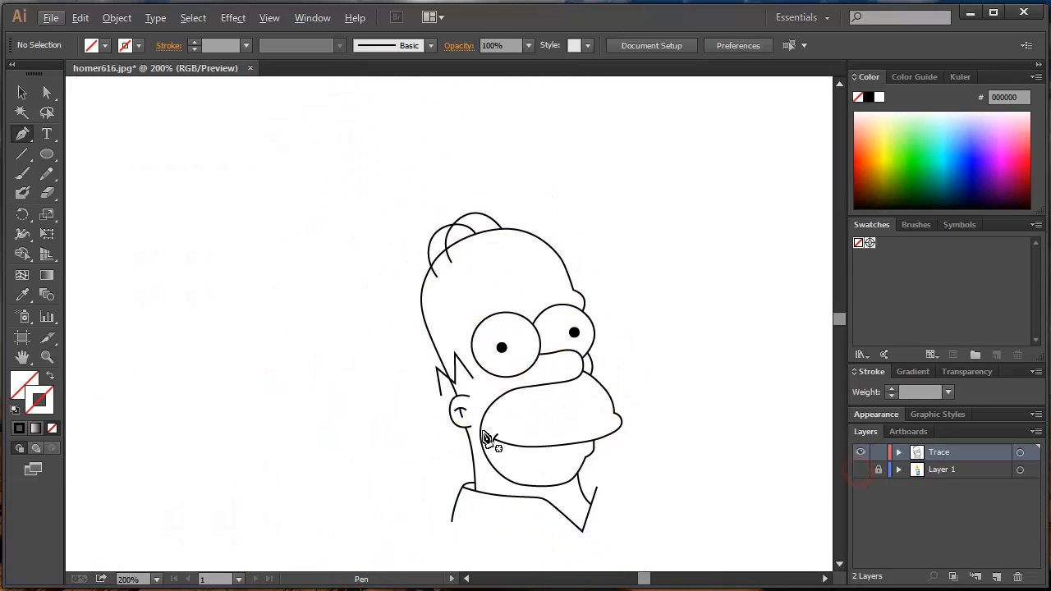
- Select all the traced paths of the head and collar and convert them into a Live Paint group
left_click_drag(483, 434, 460, 340)
left_click(22, 92)
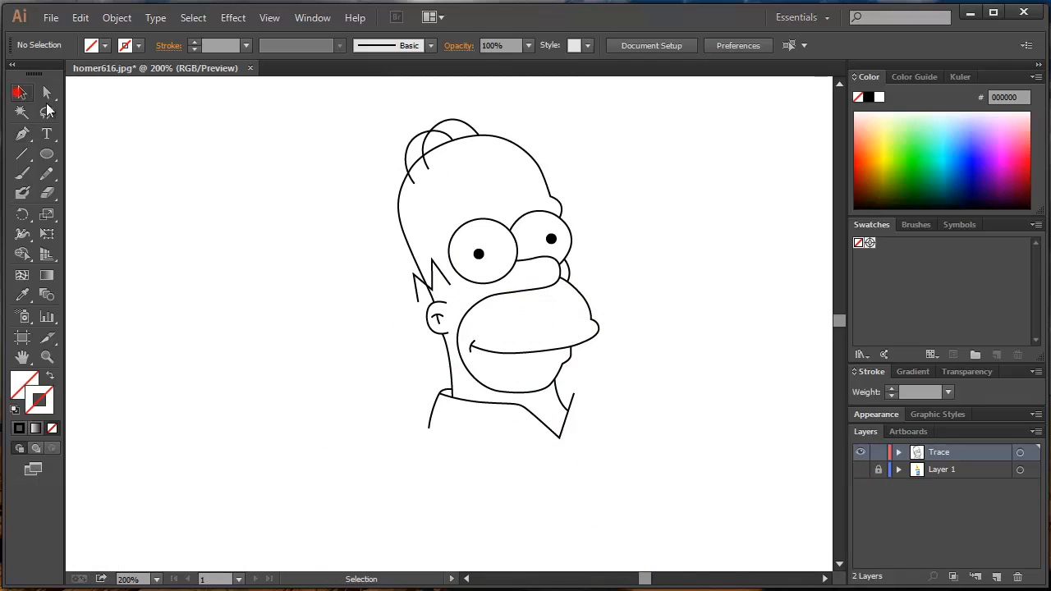
left_click_drag(333, 174, 268, 237)
left_click_drag(251, 164, 600, 545)
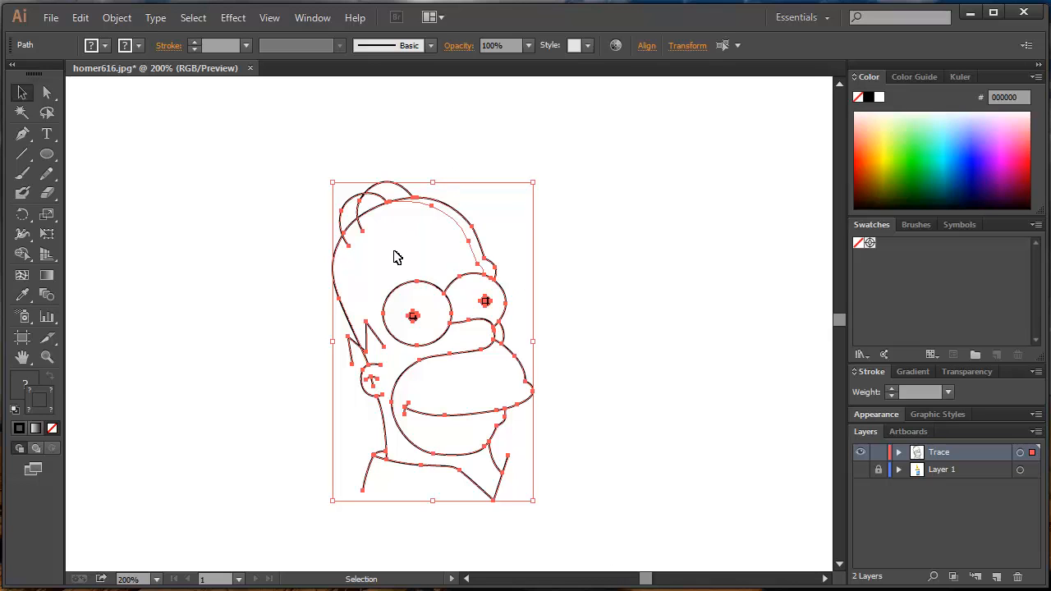
scroll(434, 347, "up", 1)
left_click_drag(460, 374, 462, 307)
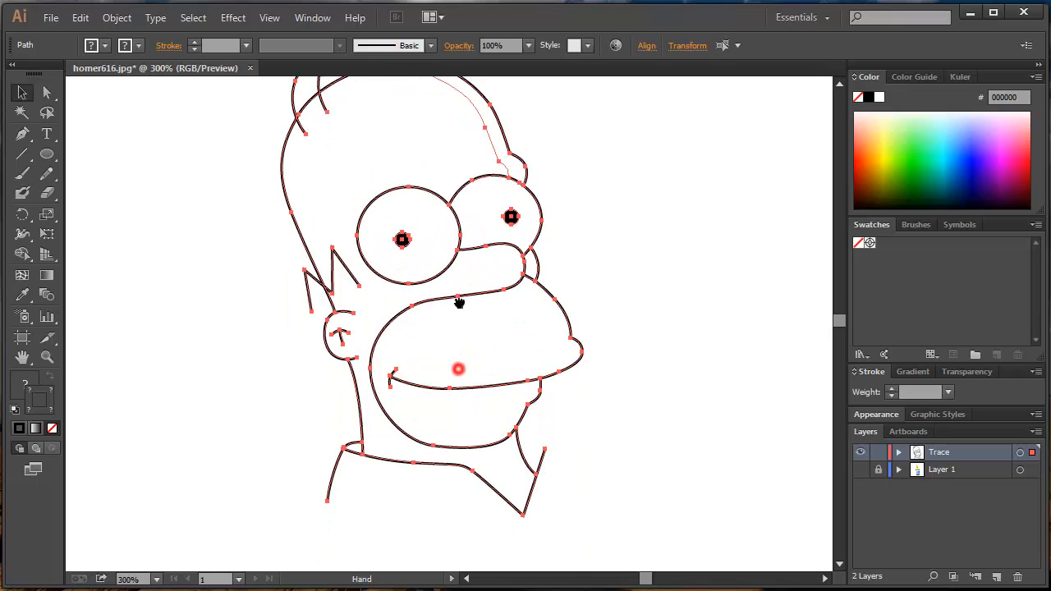
key("k")
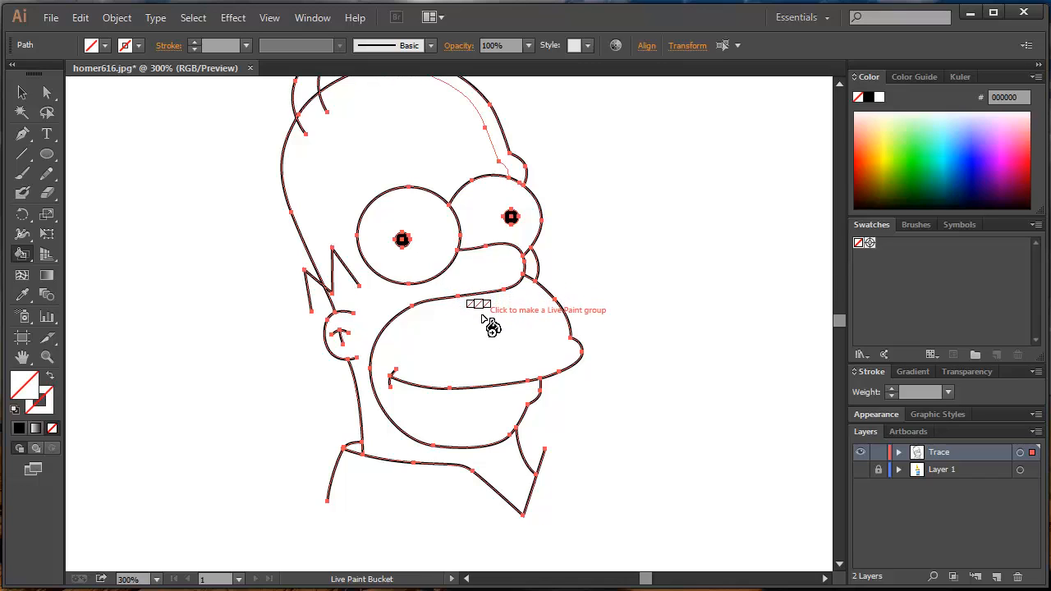
left_click(472, 270)
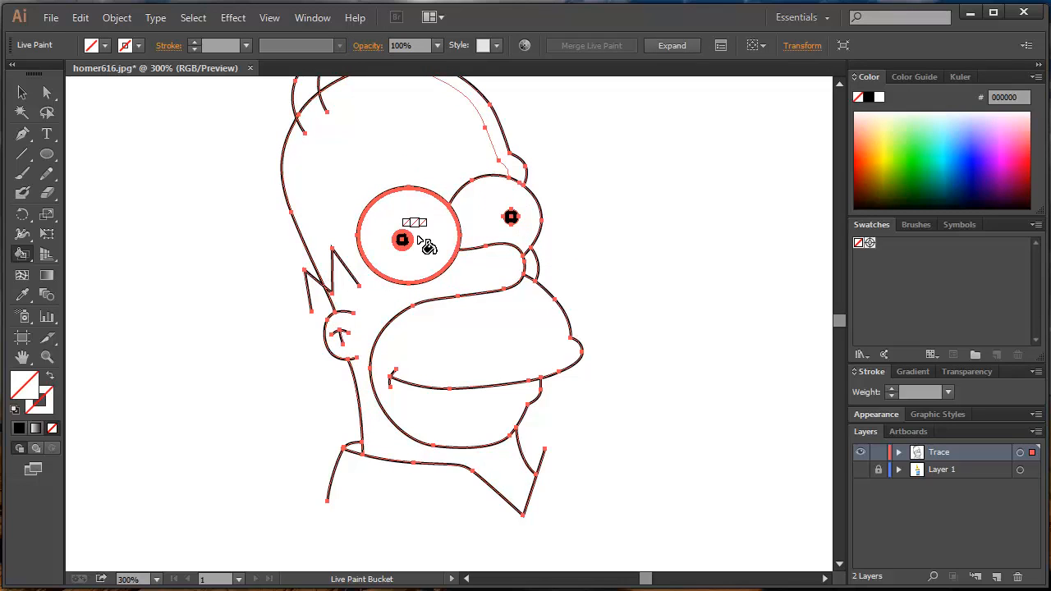
- Fill the face and neck and the small area behind the nose with yellow F0FF15 using the Live Paint Bucket
scroll(362, 323, "up", 1)
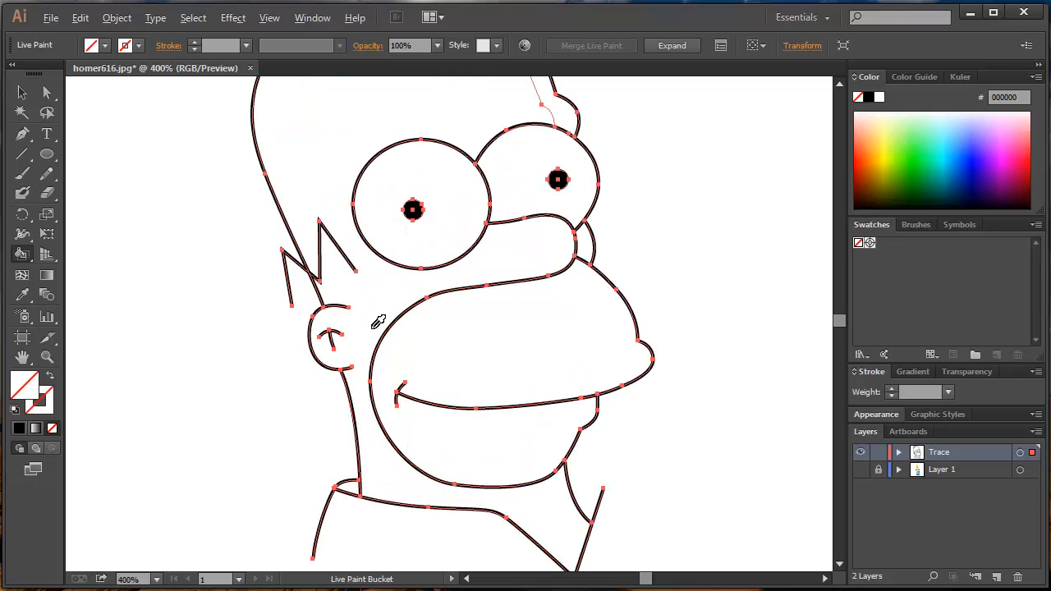
left_click(884, 151)
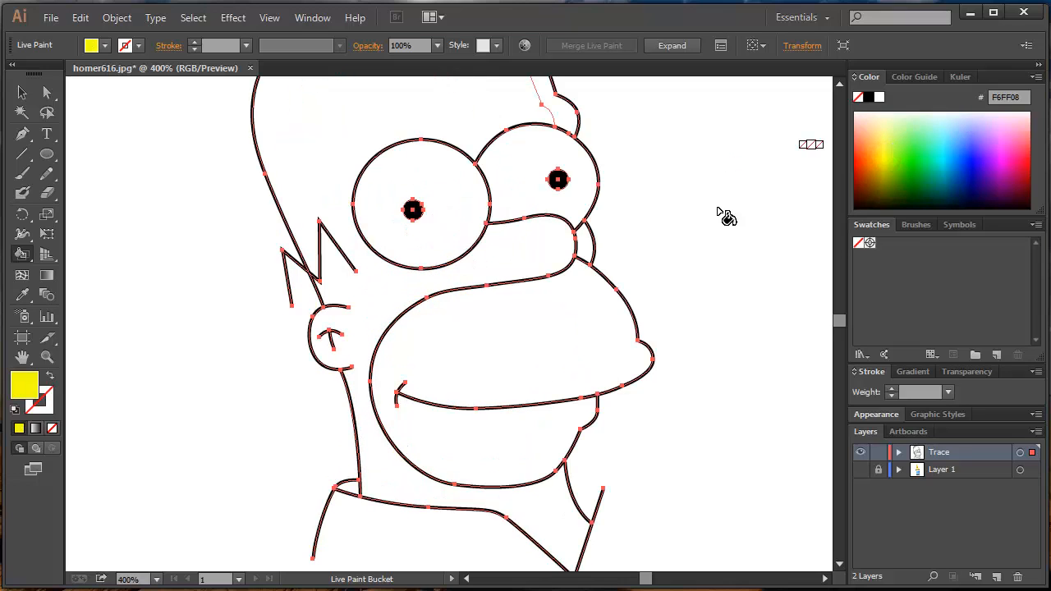
left_click(883, 147)
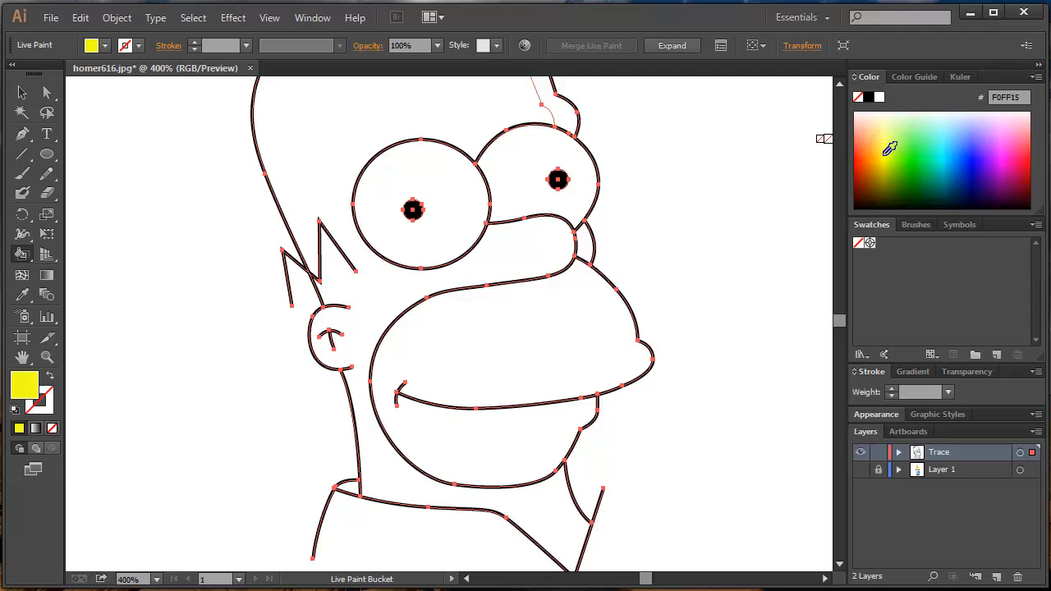
left_click(382, 303)
left_click(586, 239)
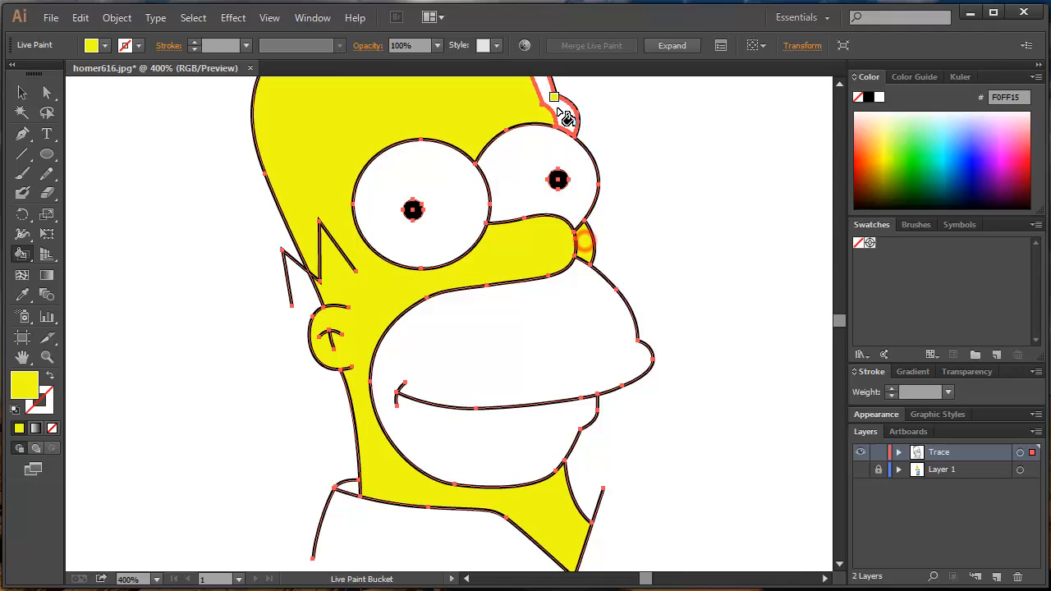
- Save the current yellow fill as a new swatch named "Homer Skin"
left_click(995, 355)
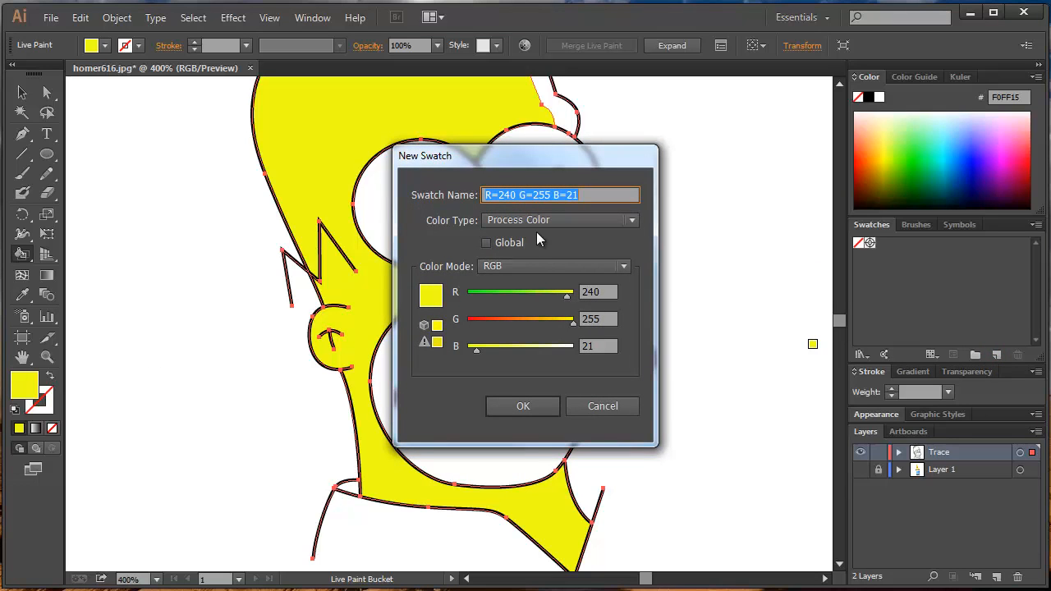
type("Homer Skin")
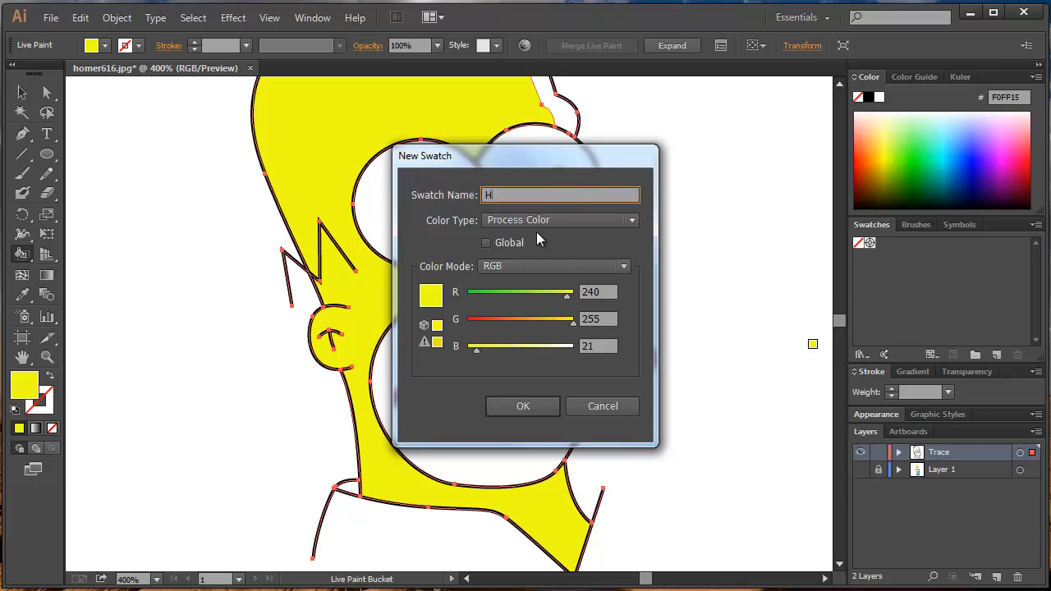
key("Return")
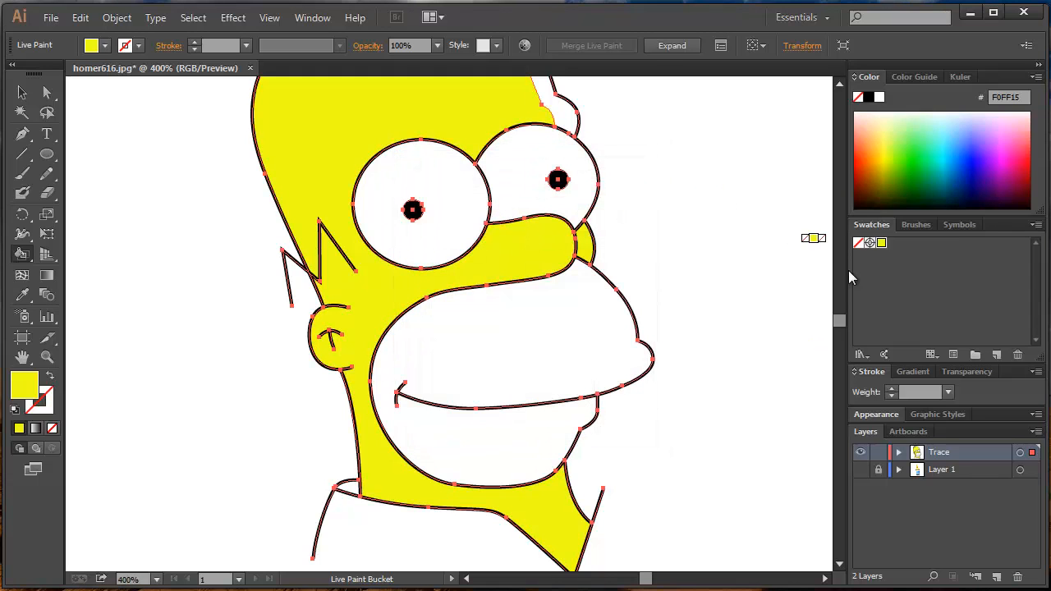
- Pick the darker yellow B6C700 and save it as a new swatch named "Skin Shadow"
left_click(887, 164)
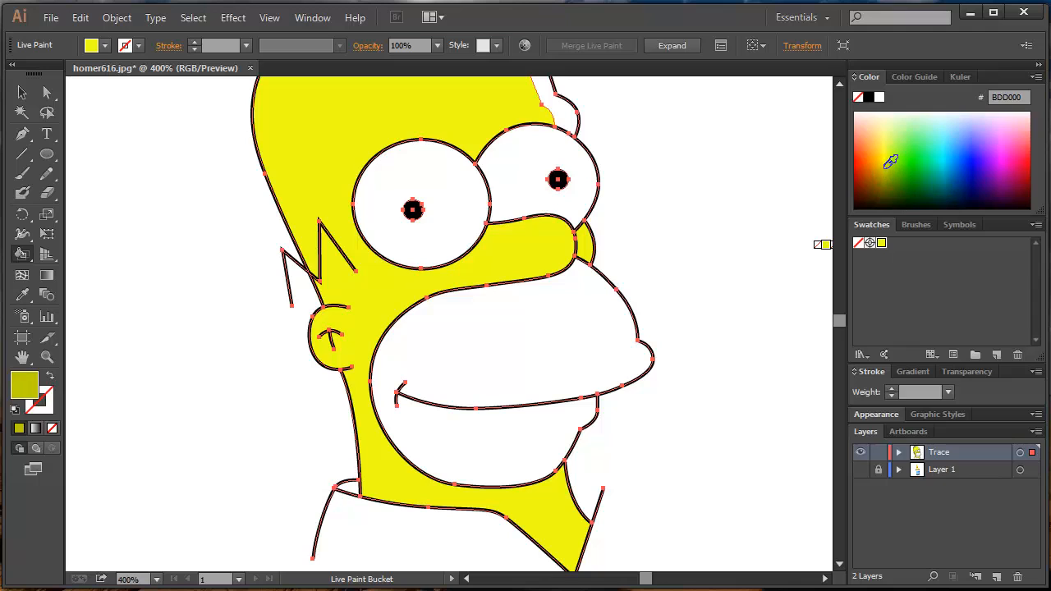
left_click(996, 354)
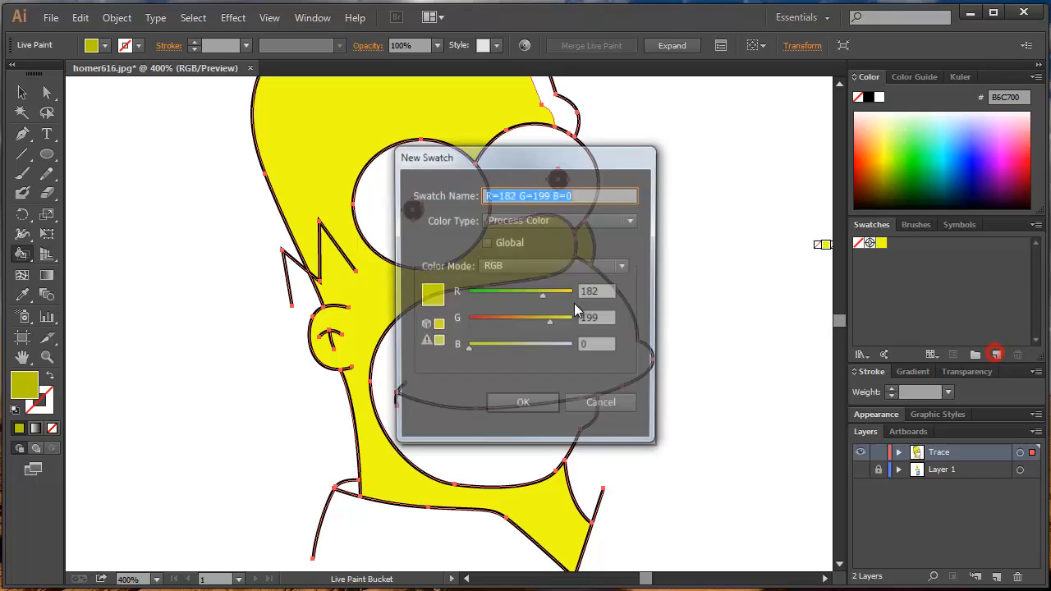
type("Skin Shadow")
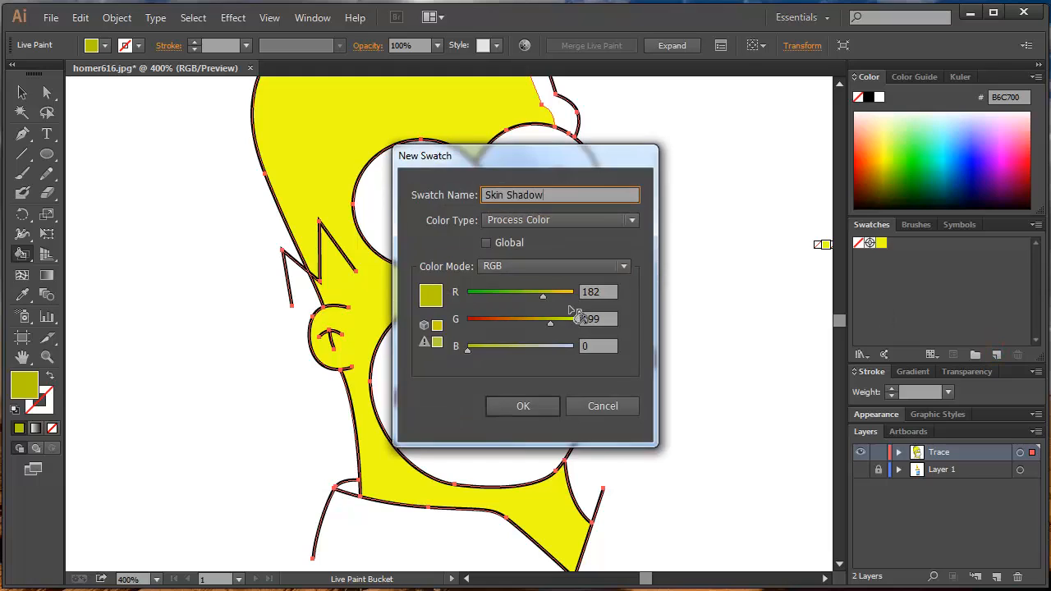
key("Return")
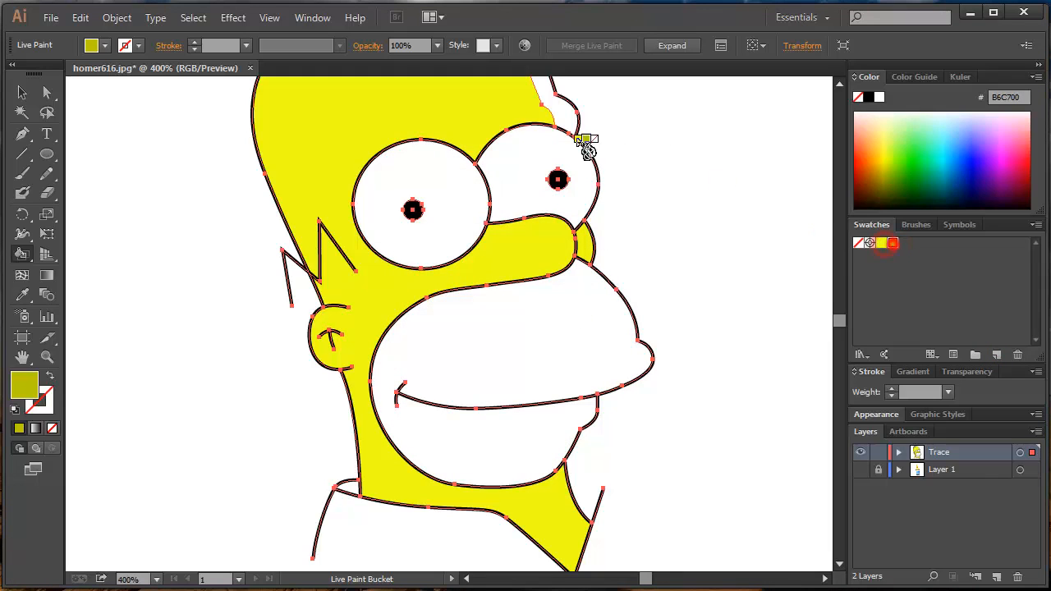
- Fill the forehead shadow area with the Skin Shadow color and deselect the Live Paint group
left_click(566, 115)
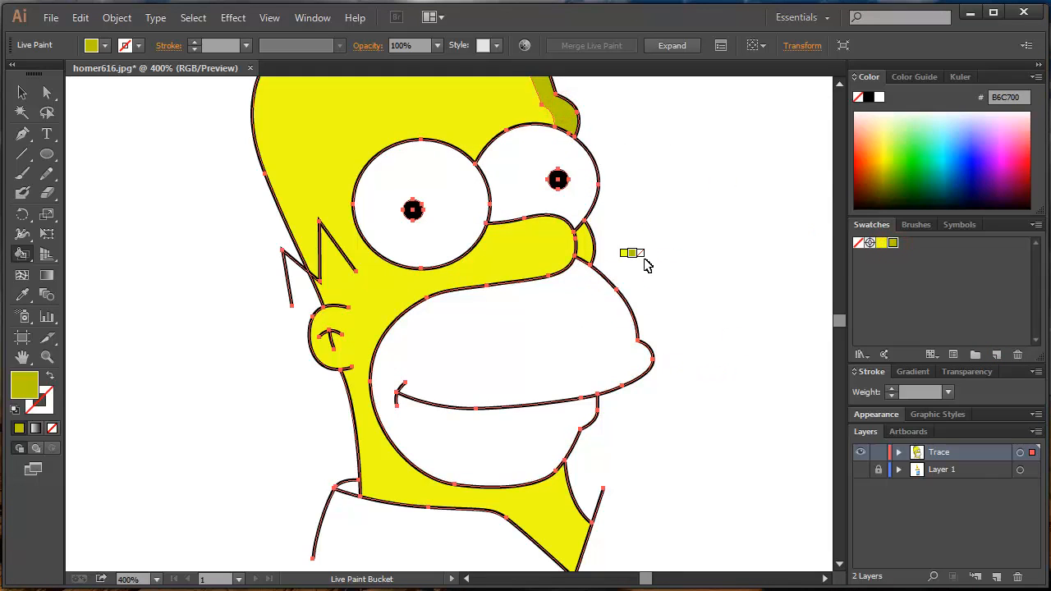
left_click(703, 227, "ctrl")
left_click_drag(602, 220, 629, 386)
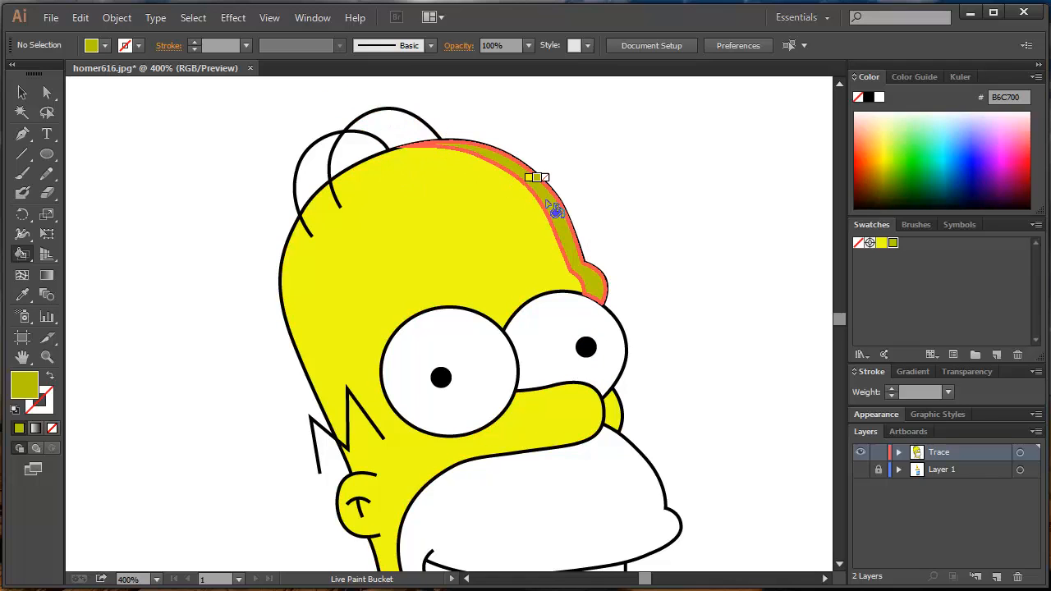
- Pick the dark olive color 7A7B00 and fill the beard area around the mouth with it
scroll(603, 374, "down", 3)
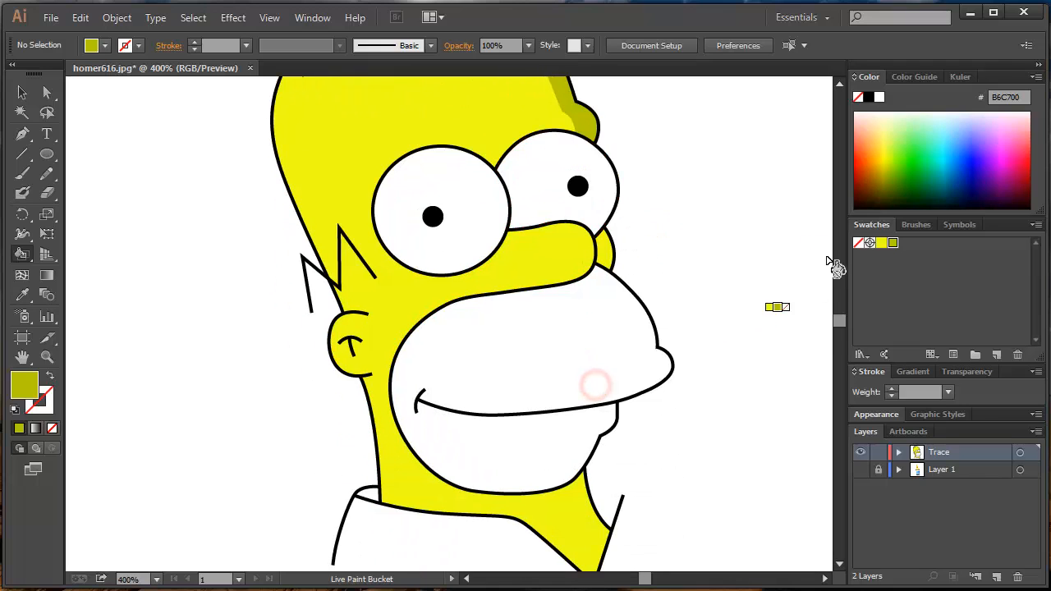
left_click(886, 183)
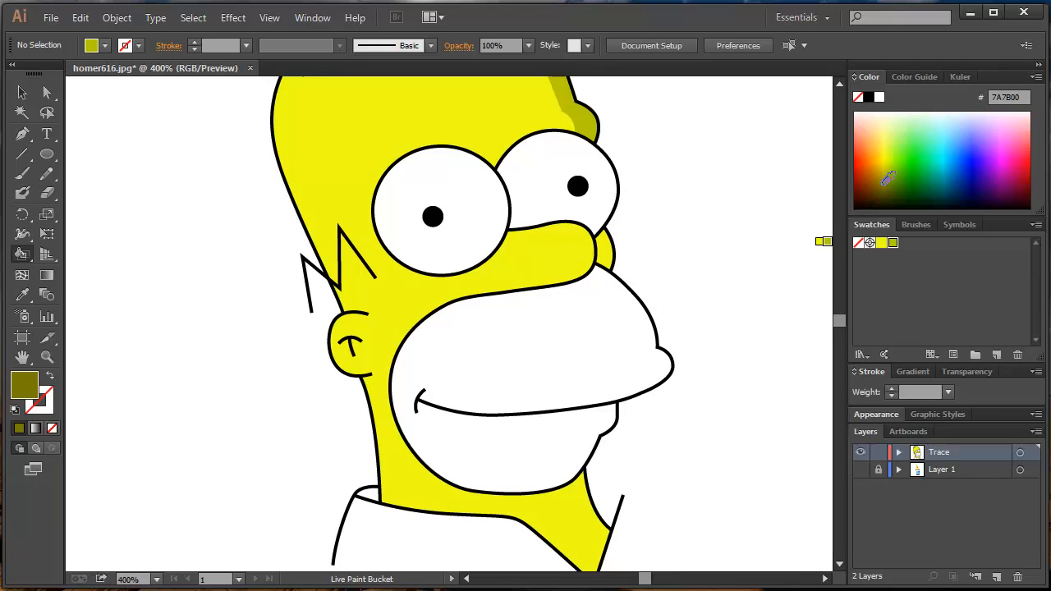
left_click(546, 374)
scroll(574, 435, "down", 1)
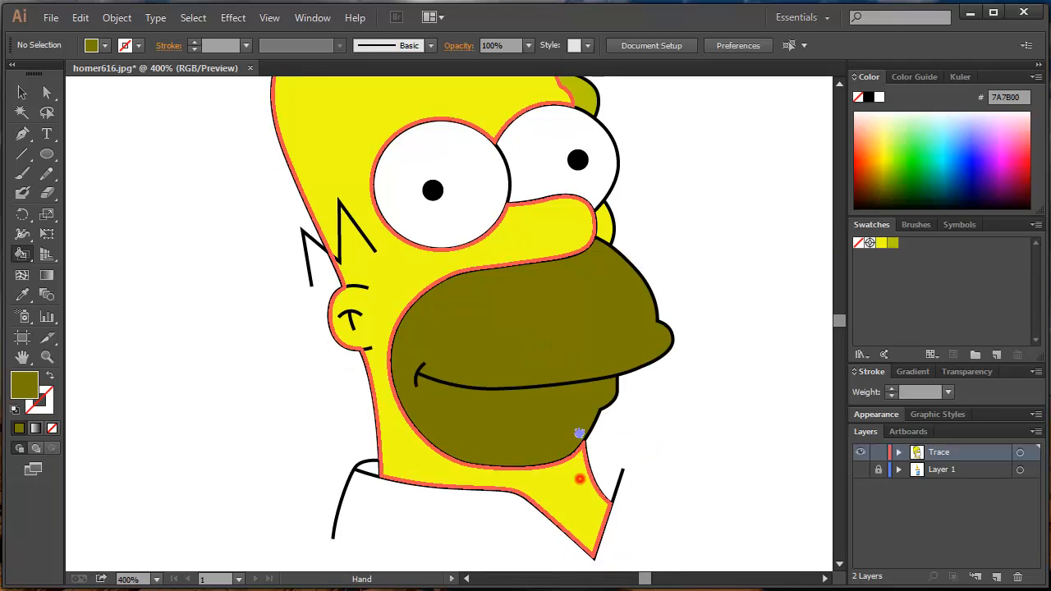
scroll(528, 385, "down", 2, "alt")
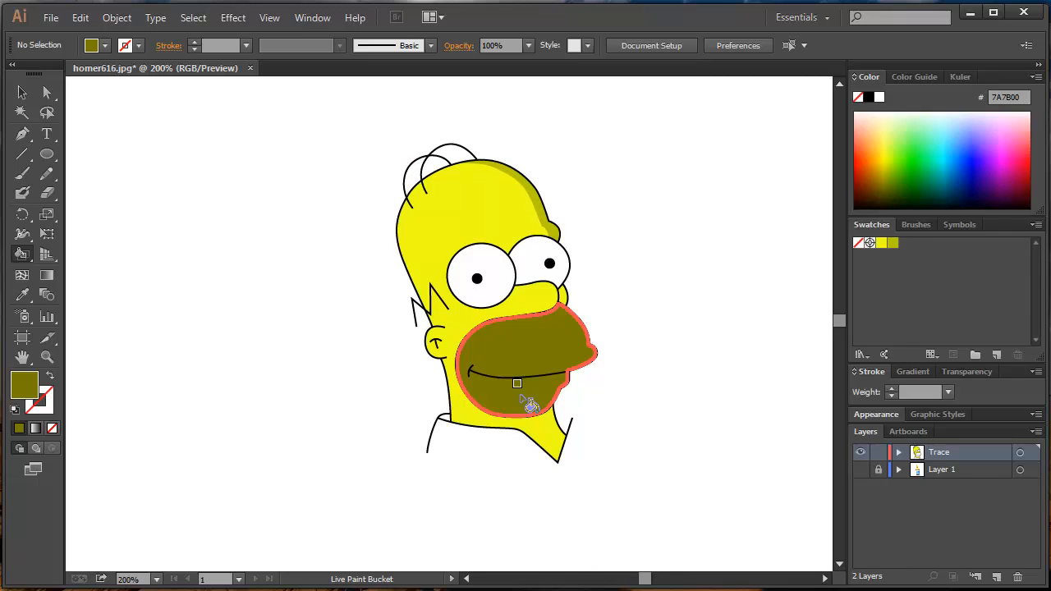
- Show the template on Layer 1 again and set up the Pen tool with no fill and a 1 pt black stroke
left_click(860, 469)
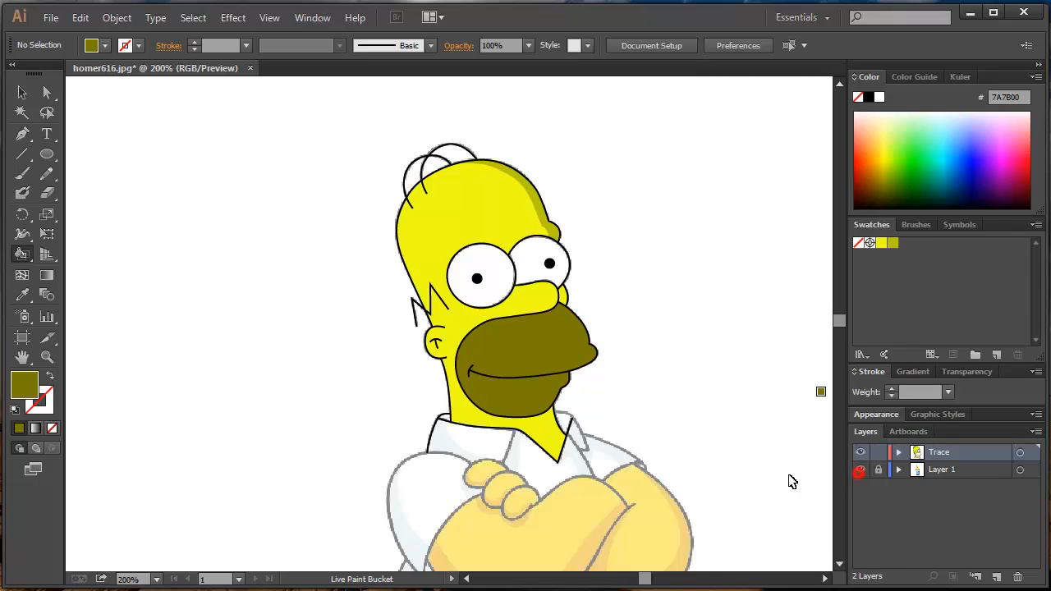
key("v")
key("k")
scroll(483, 465, "up", 2, "alt")
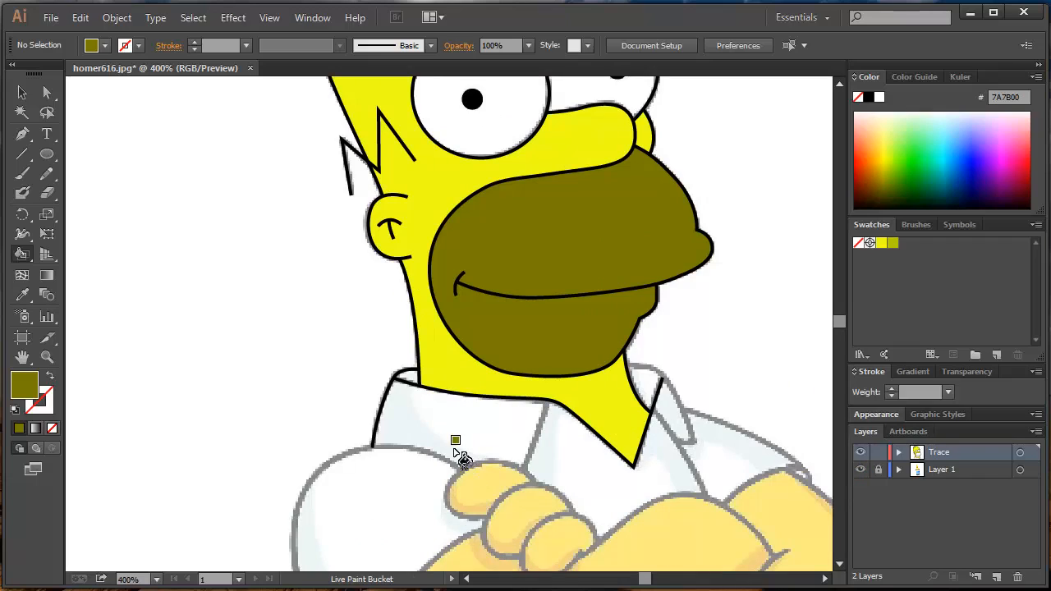
key("p")
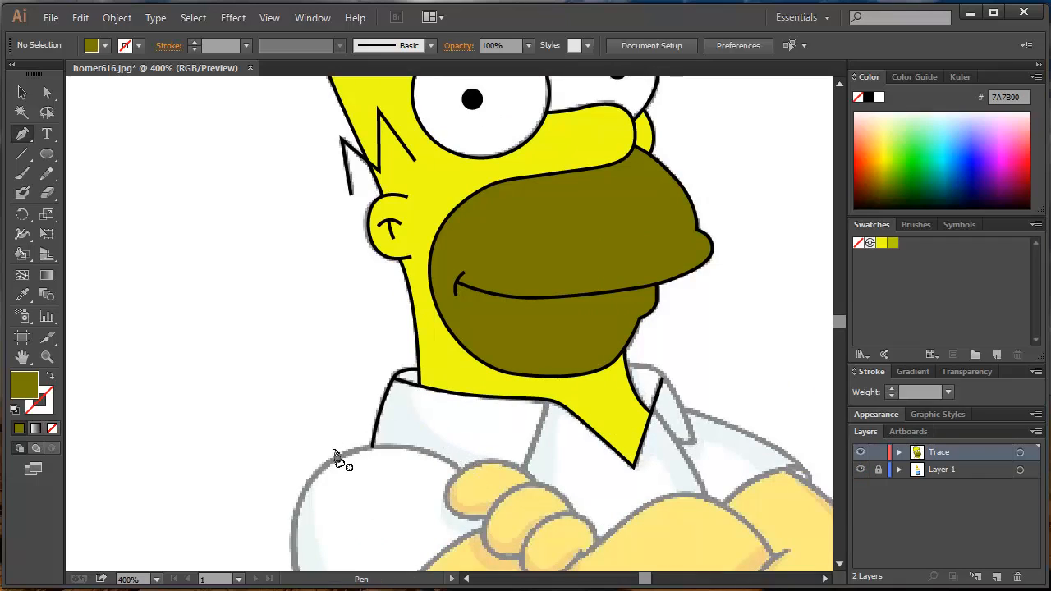
left_click(16, 410)
left_click(50, 429)
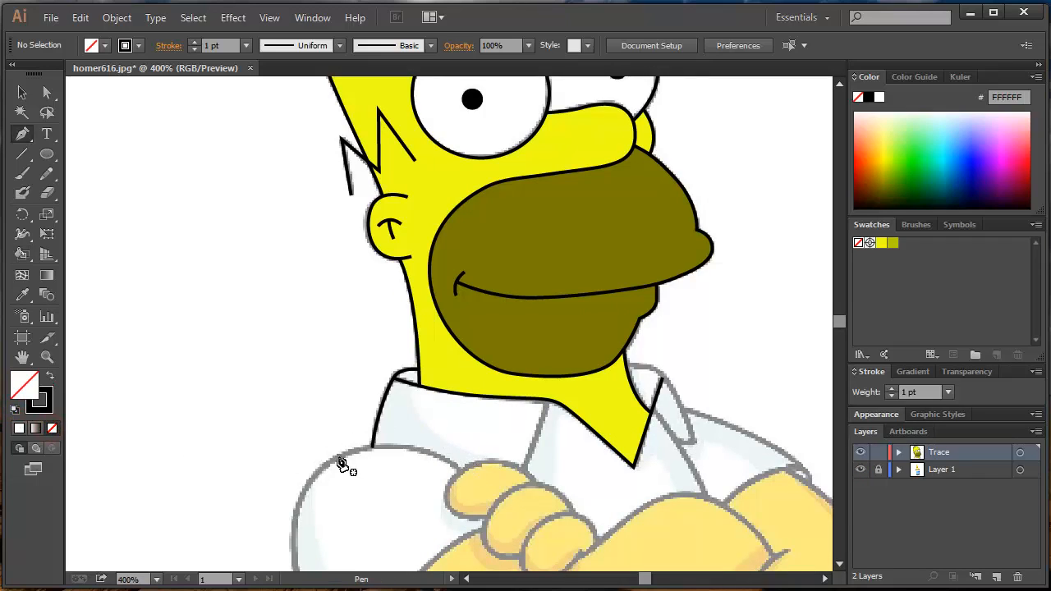
- Draw a Pen path around the outer sleeve from the top finger over the shoulder to the cuff below the forearm, and deselect it
left_click(337, 458)
key("ctrl+z")
left_click(463, 476)
left_click_drag(352, 451, 322, 506)
scroll(288, 478, "down", 3)
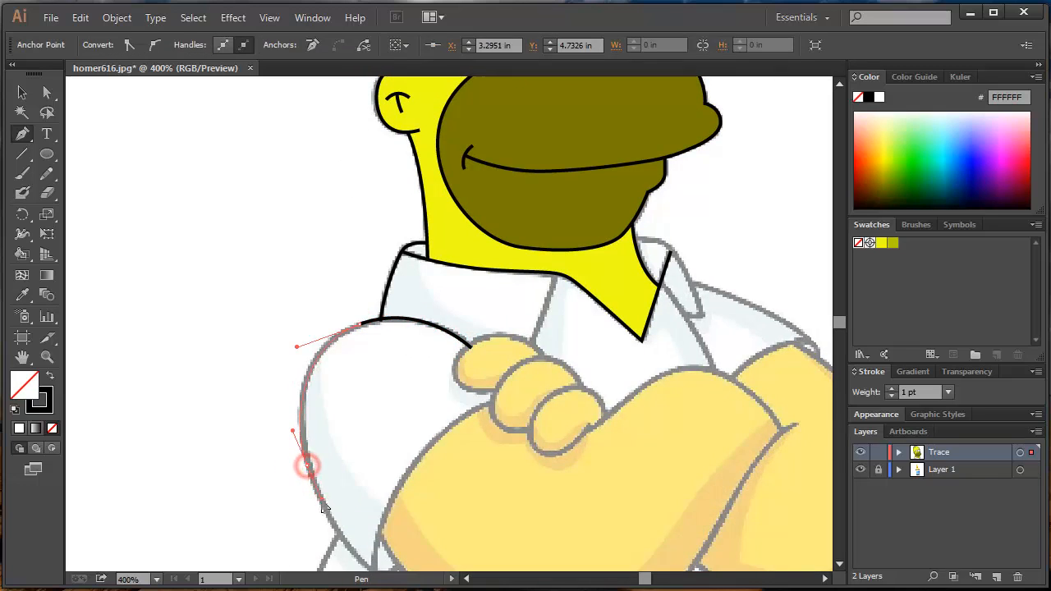
scroll(328, 519, "down", 2)
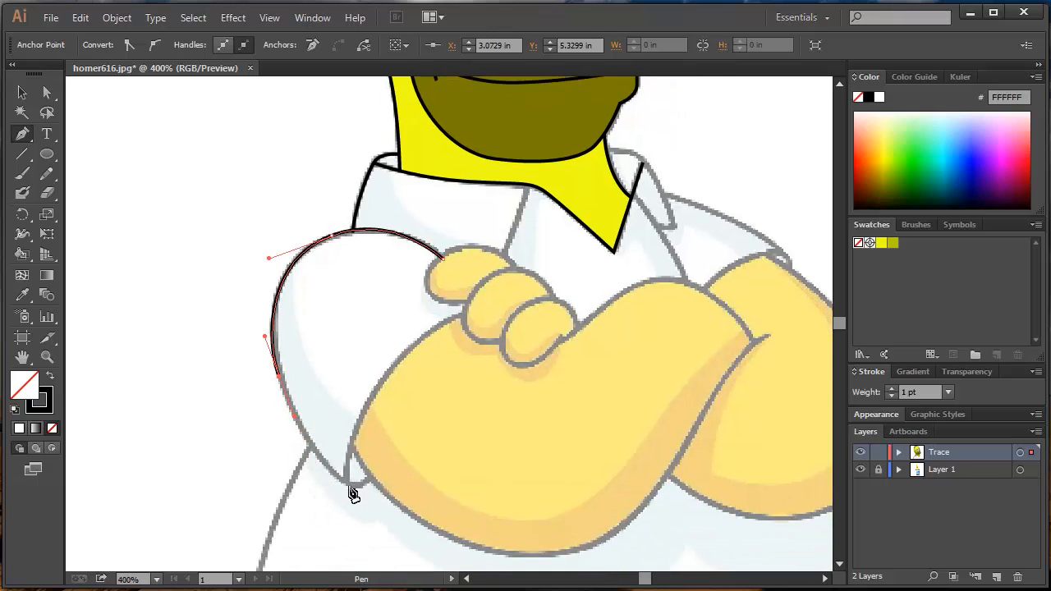
left_click(336, 480)
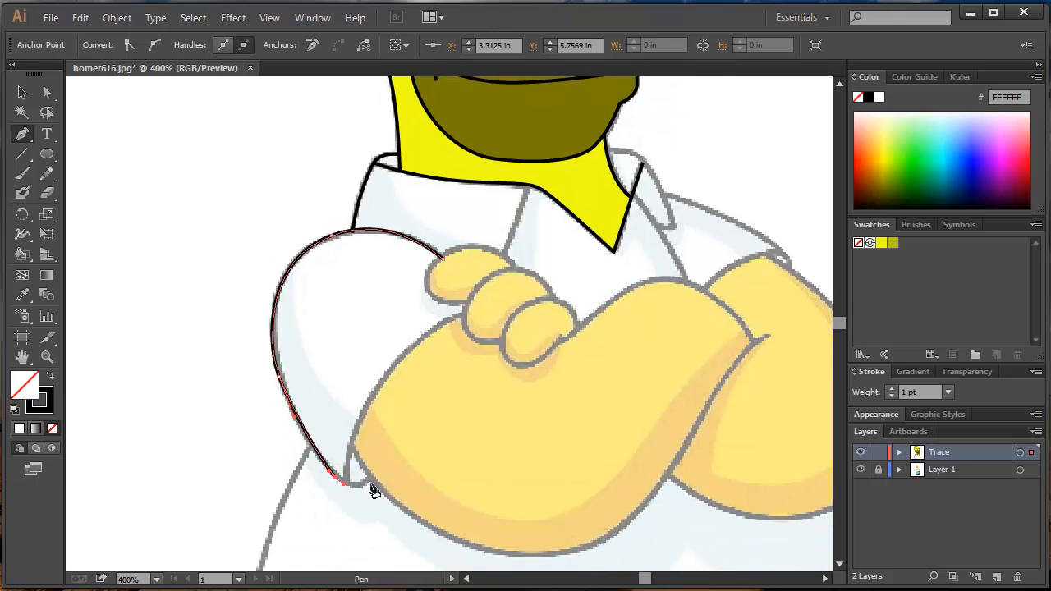
left_click(369, 479)
left_click(417, 452, "ctrl")
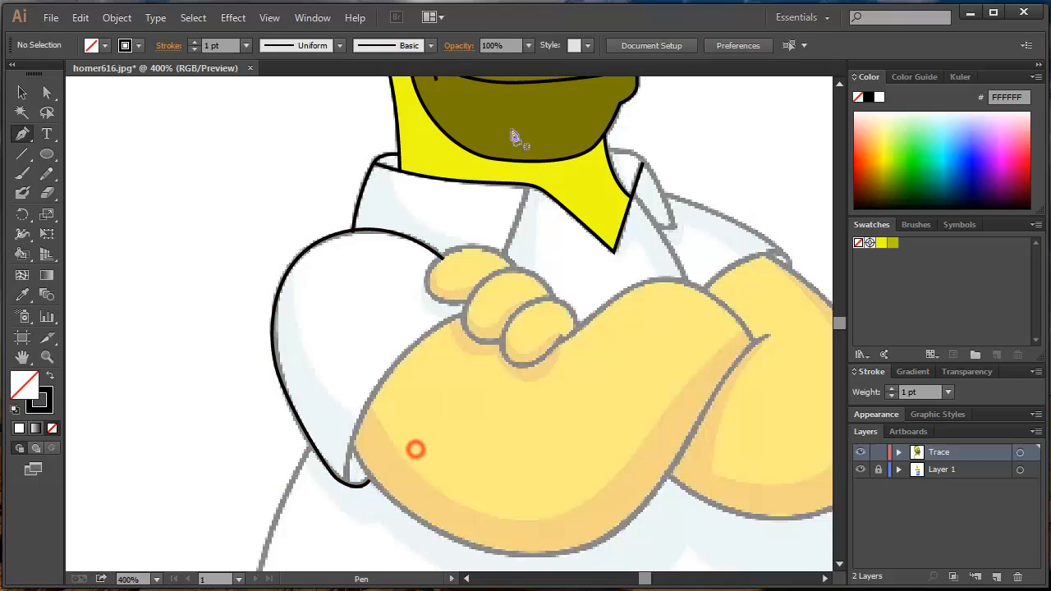
- Draw a Pen path along the shirt front's opening from the collar down to the fingers and deselect it
left_click(527, 185)
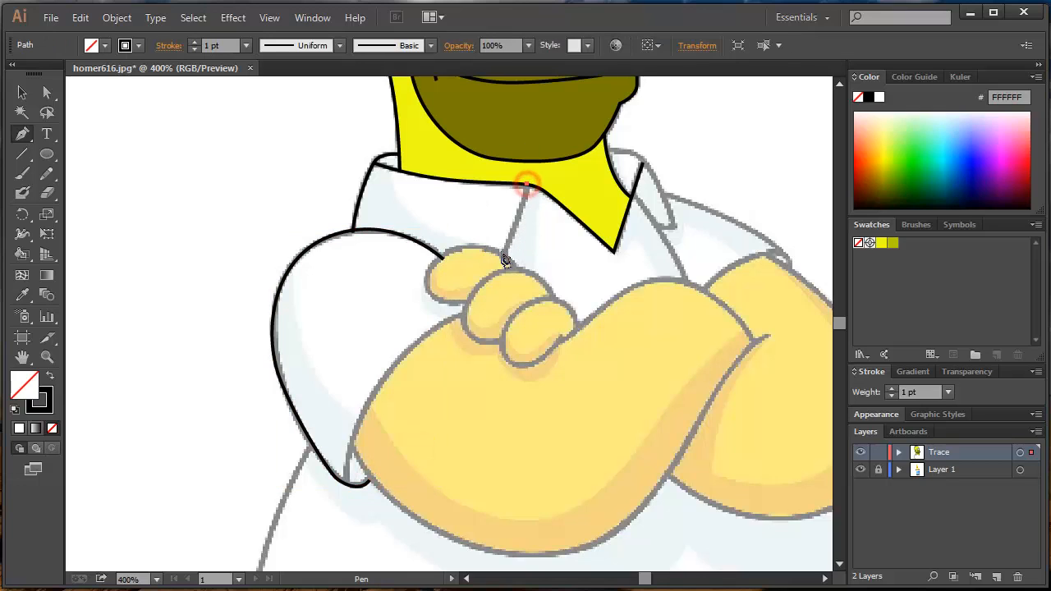
left_click_drag(501, 256, 494, 274)
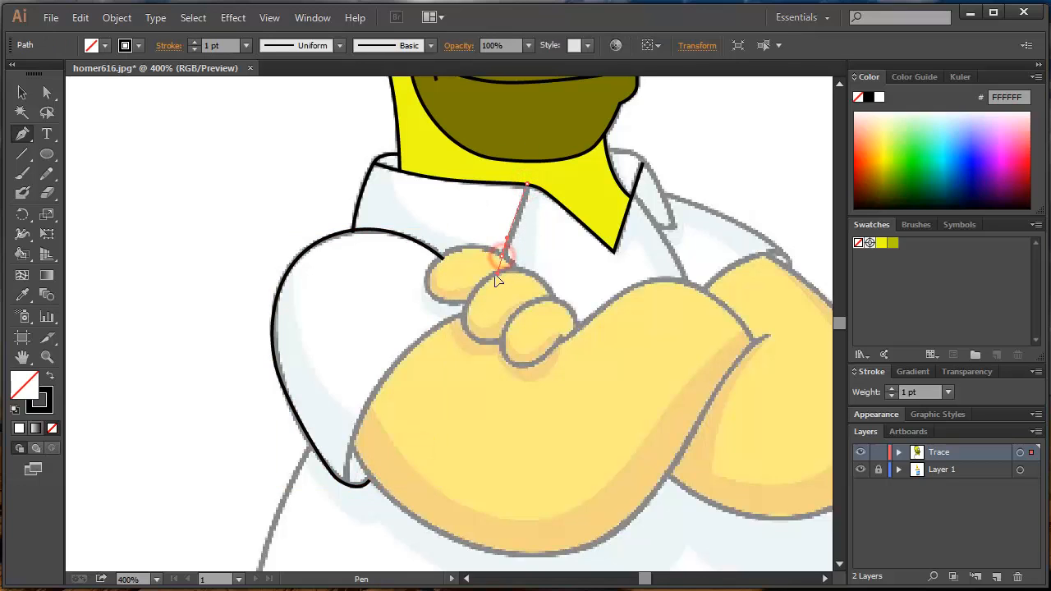
left_click(563, 251, "ctrl")
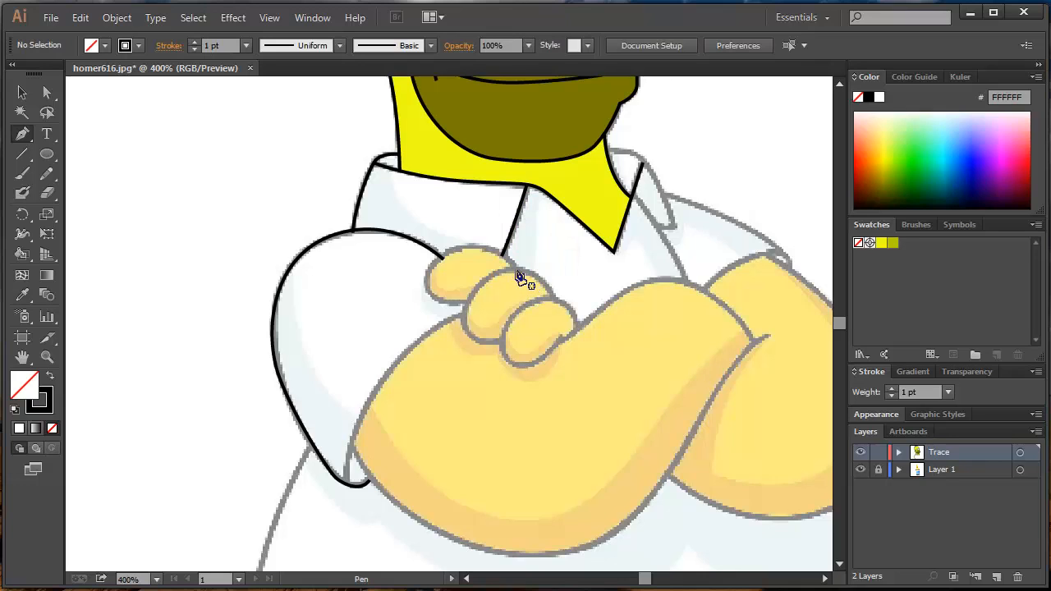
- Draw a Pen path around the uppermost finger, from the shirt opening over the fingertip to the next finger, and deselect it
left_click(514, 268)
left_click(515, 268)
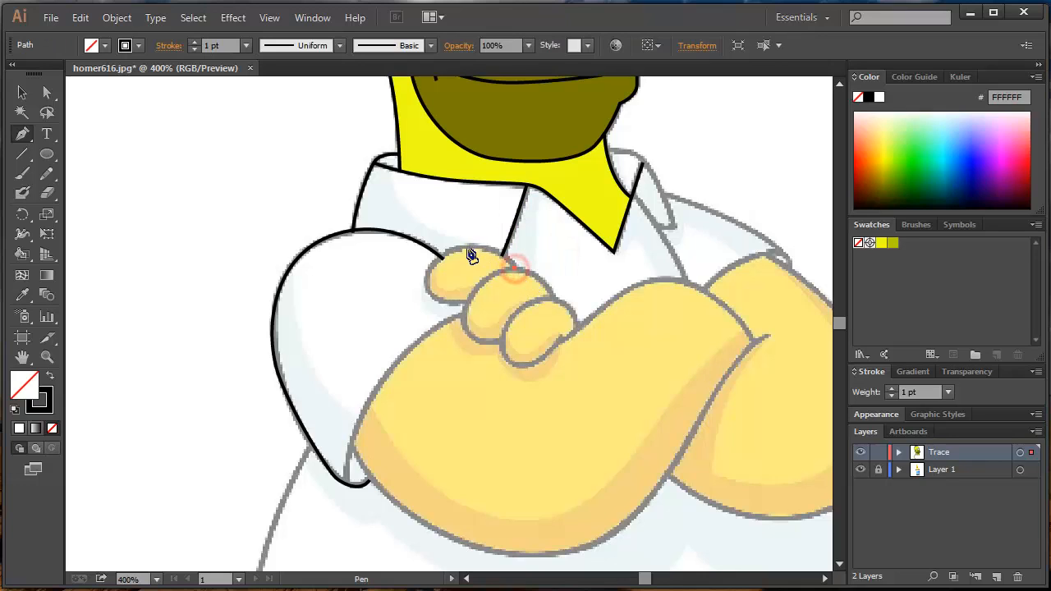
left_click_drag(467, 246, 435, 250)
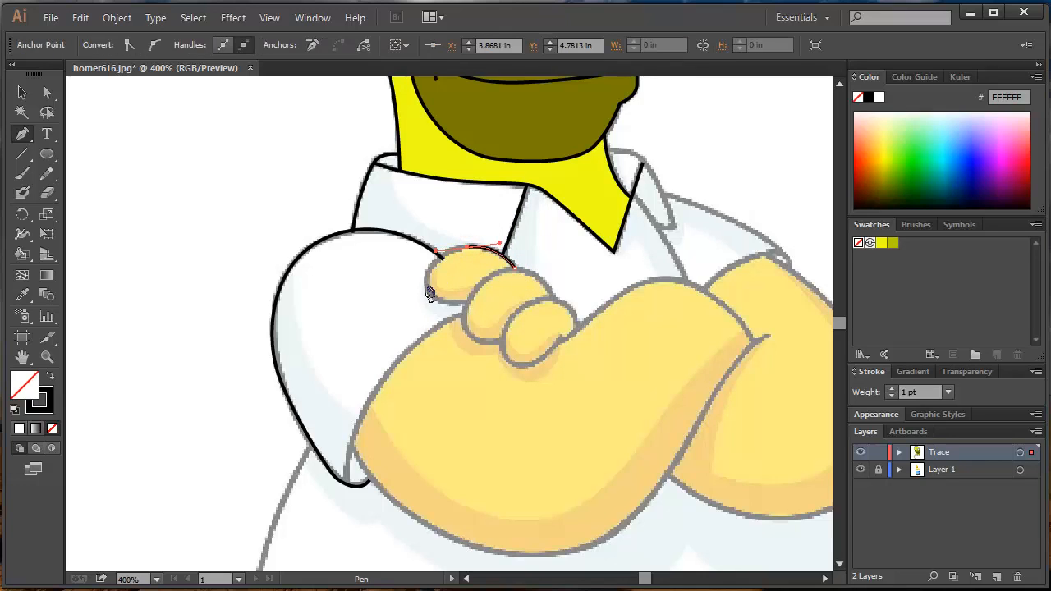
left_click(428, 294)
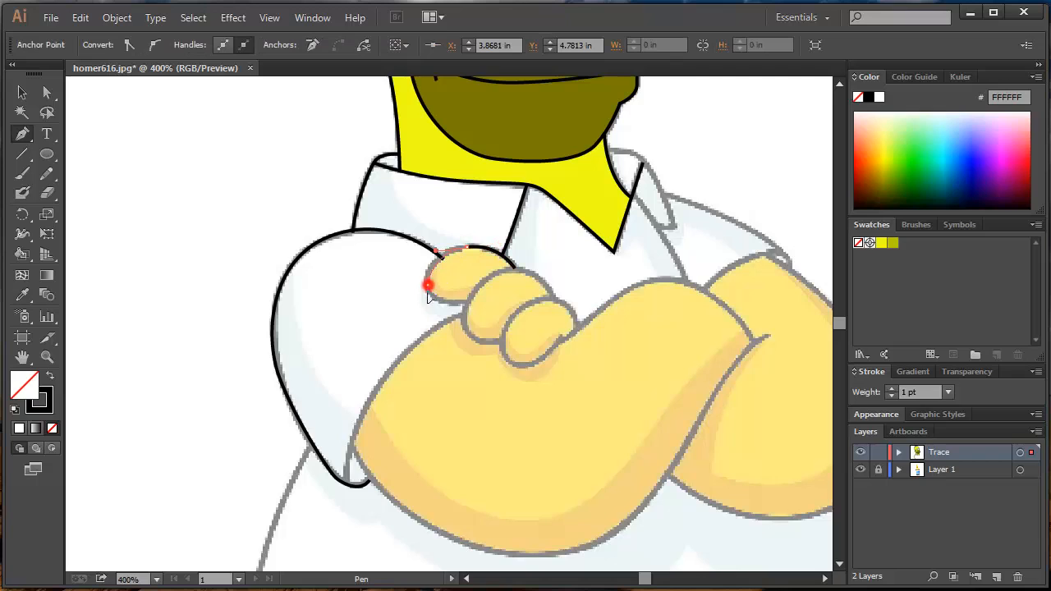
left_click(469, 305)
left_click(486, 280, "ctrl")
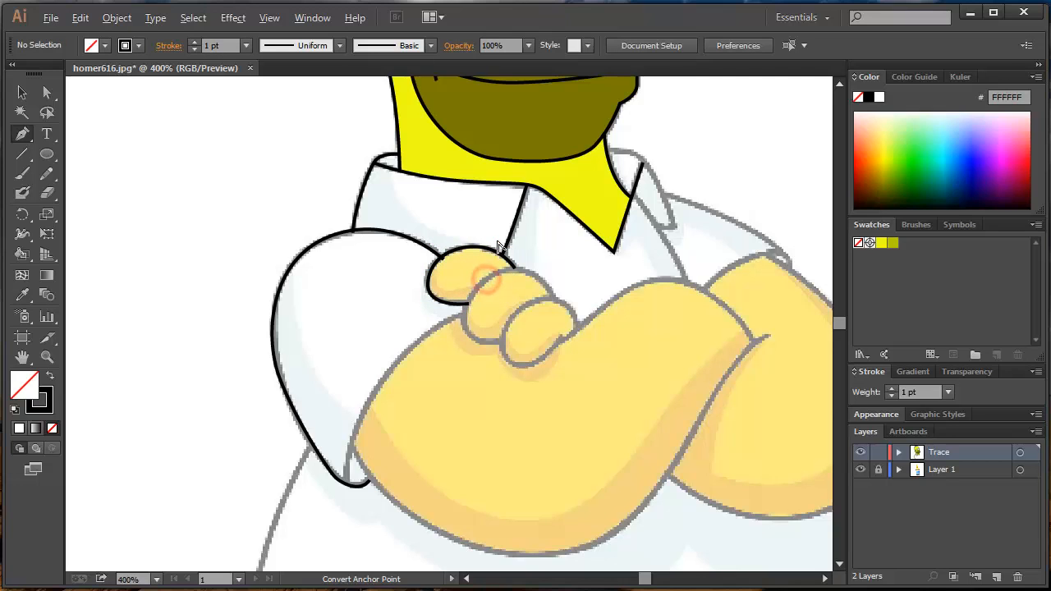
- Hide the template on Layer 1 and try to paint the shirt collar area with the Live Paint Bucket
left_click(856, 470)
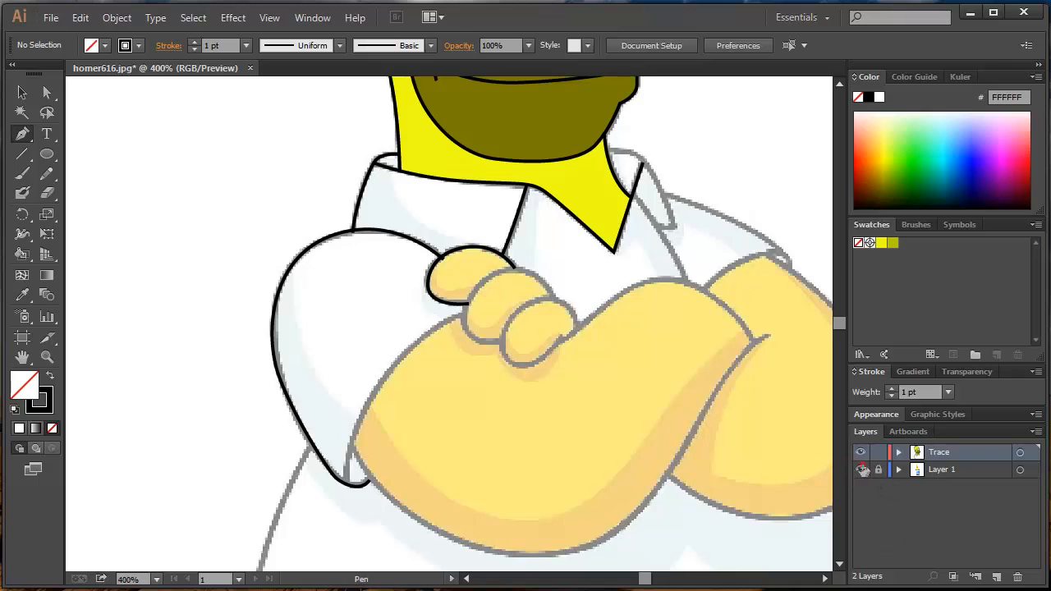
left_click_drag(486, 235, 520, 298)
key("k")
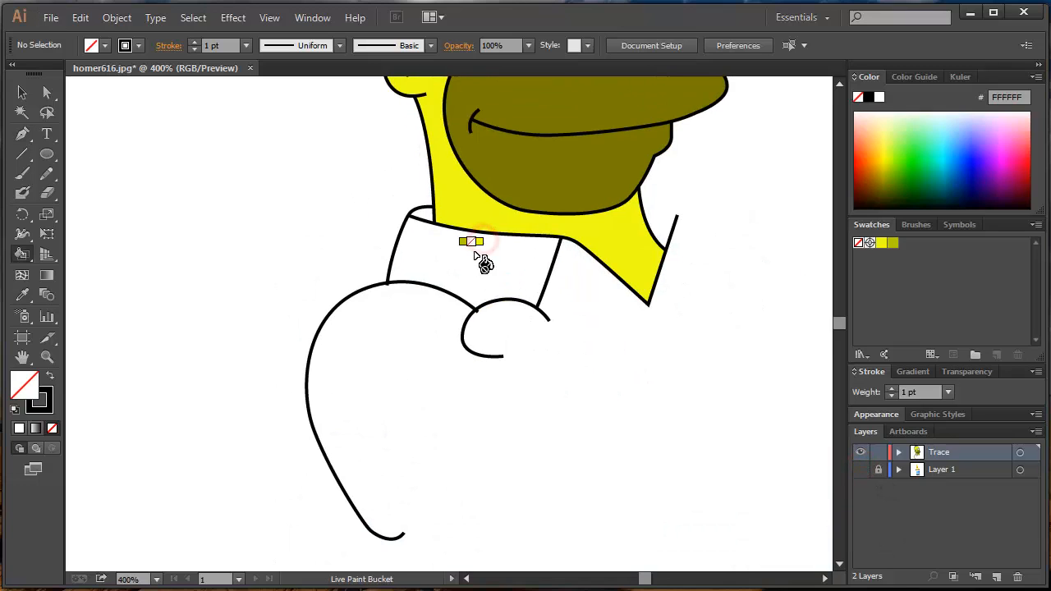
left_click(474, 269)
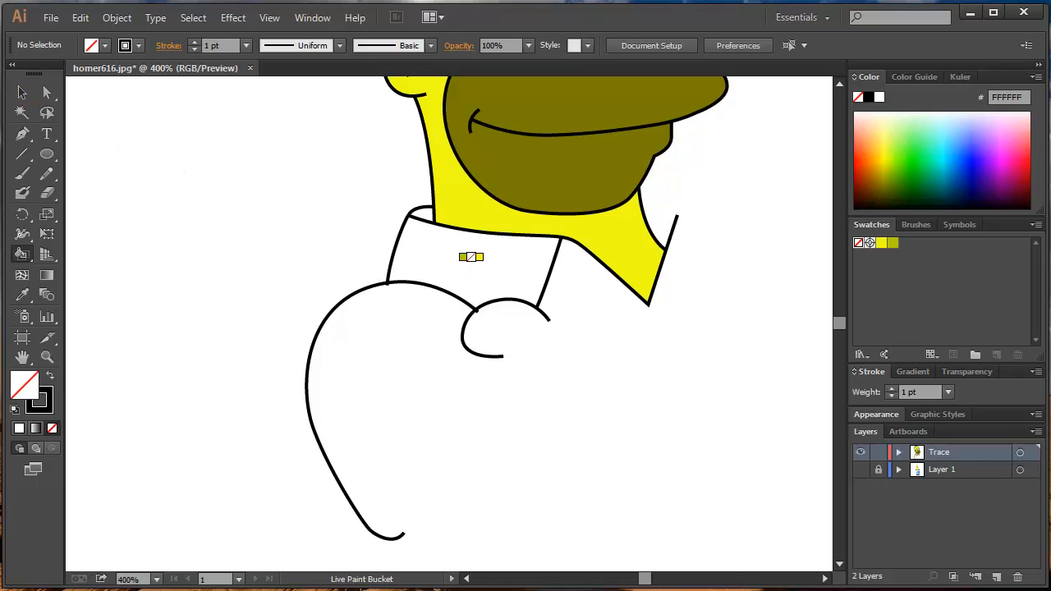
left_click(471, 257)
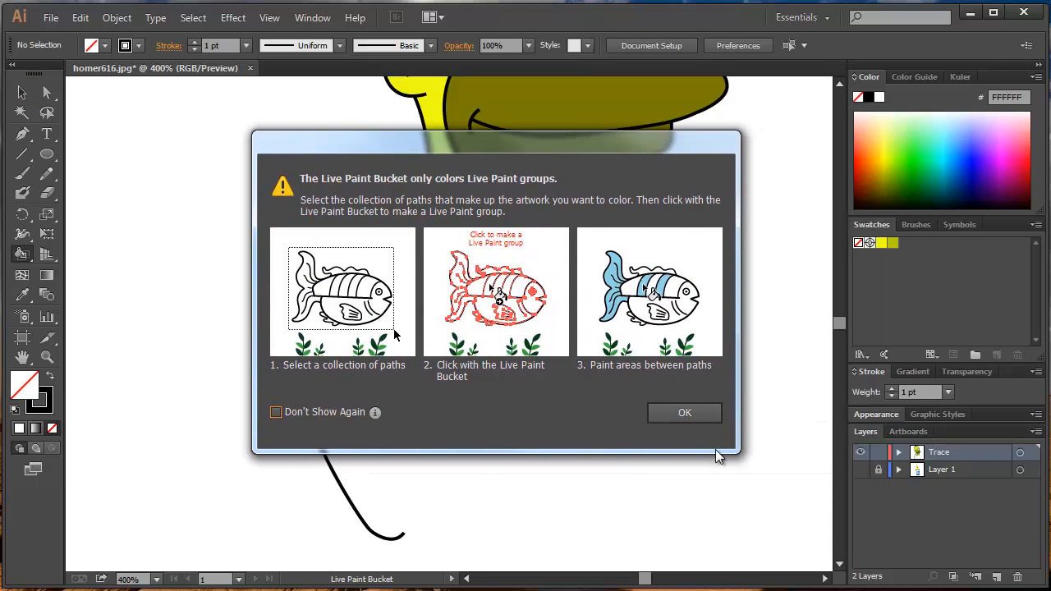
left_click(684, 413)
- Select all the traced artwork and merge the new shirt and finger paths into the existing Live Paint group
scroll(497, 242, "down", 3)
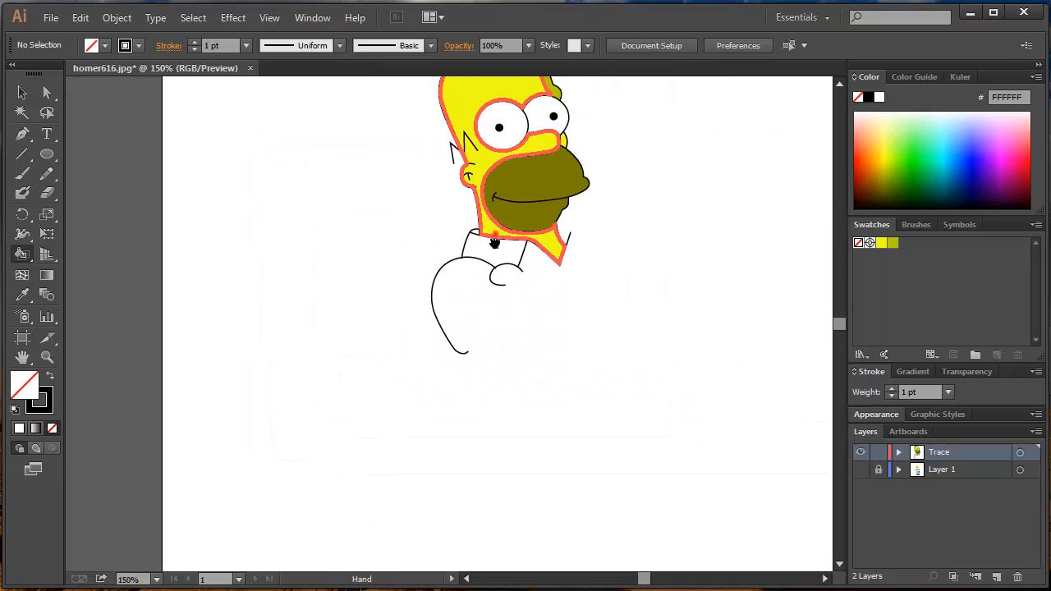
scroll(494, 242, "up", 3)
left_click(23, 92)
left_click_drag(328, 99, 764, 557)
scroll(441, 264, "up", 2)
key("k")
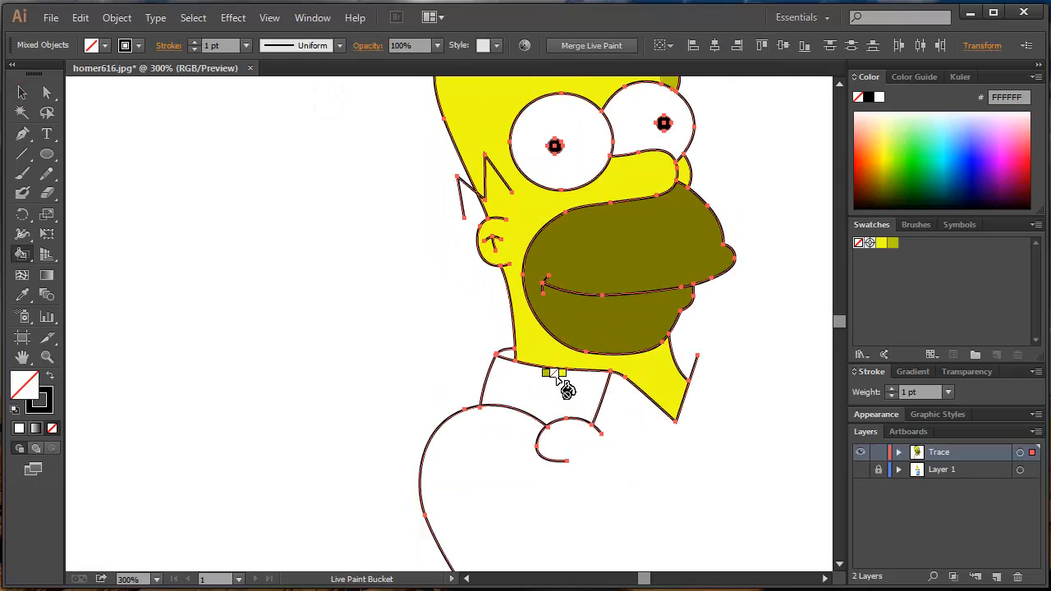
left_click(558, 379)
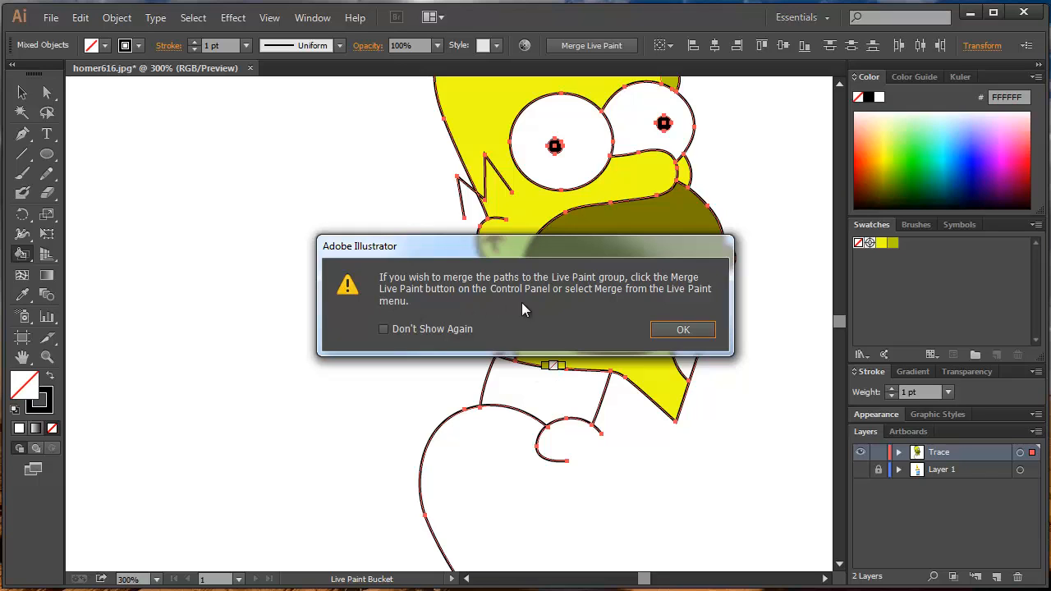
left_click(676, 328)
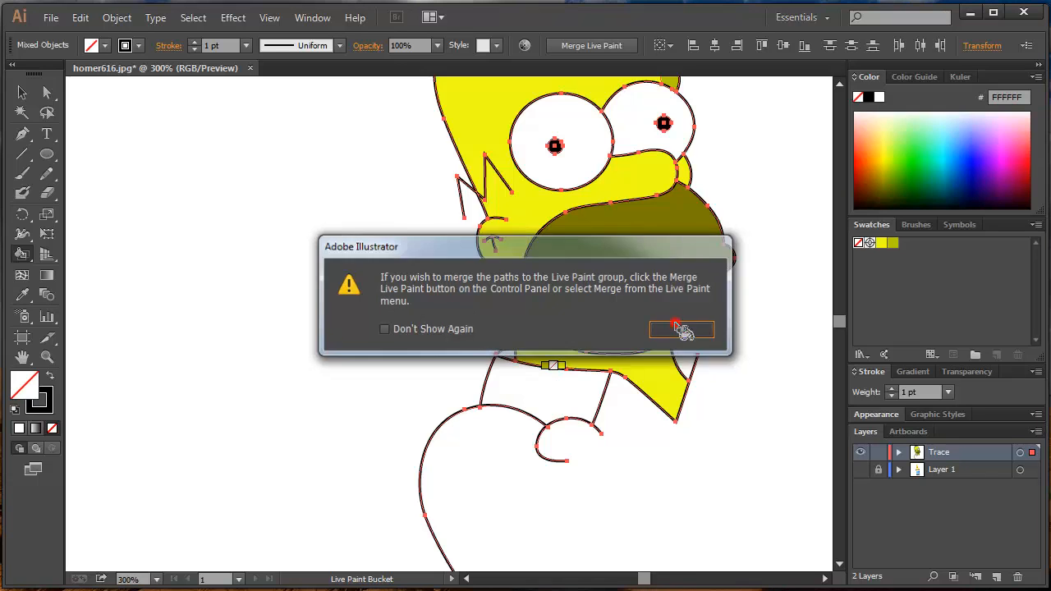
left_click(587, 46)
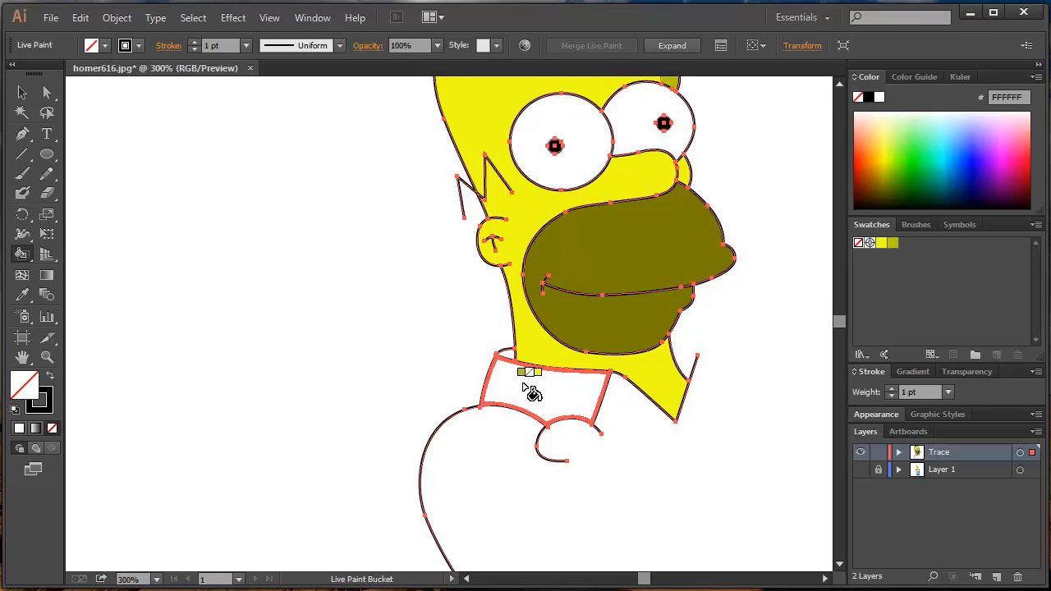
- Fill the front of the collar with green 3BFF58 and the small inner collar area with dark blue 000D5D, and deselect the artwork
left_click(917, 141)
left_click(574, 394)
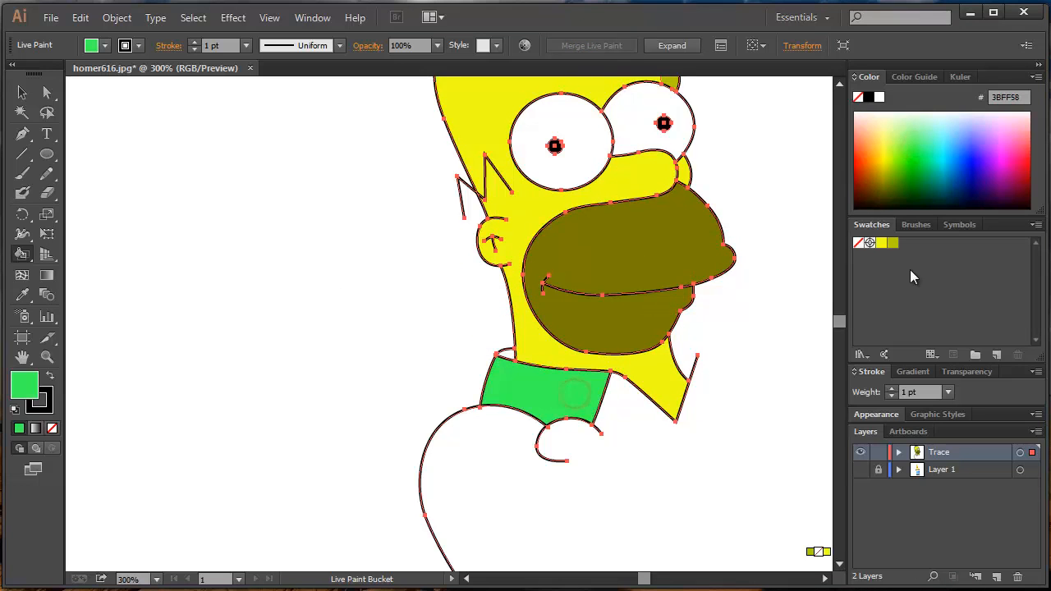
left_click(963, 184)
left_click(503, 355)
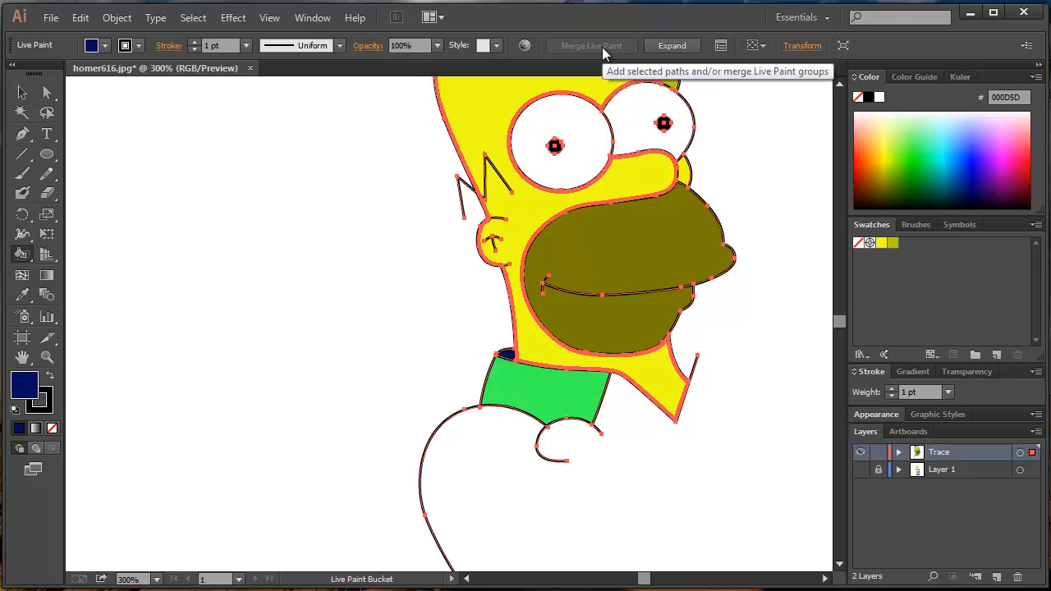
scroll(531, 282, "down", 2)
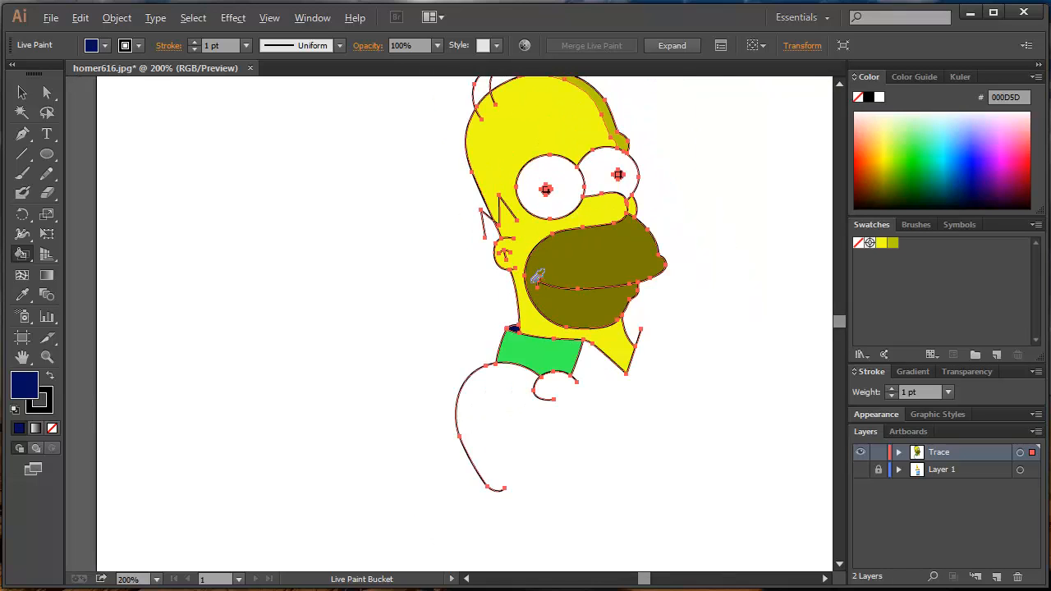
left_click_drag(531, 282, 541, 309)
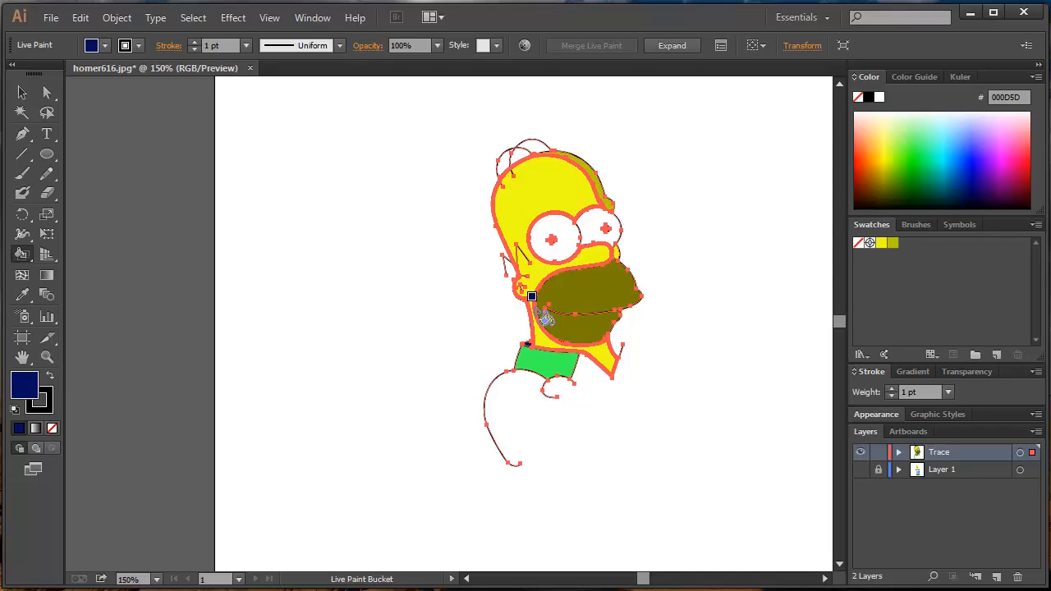
left_click(709, 367, "ctrl")
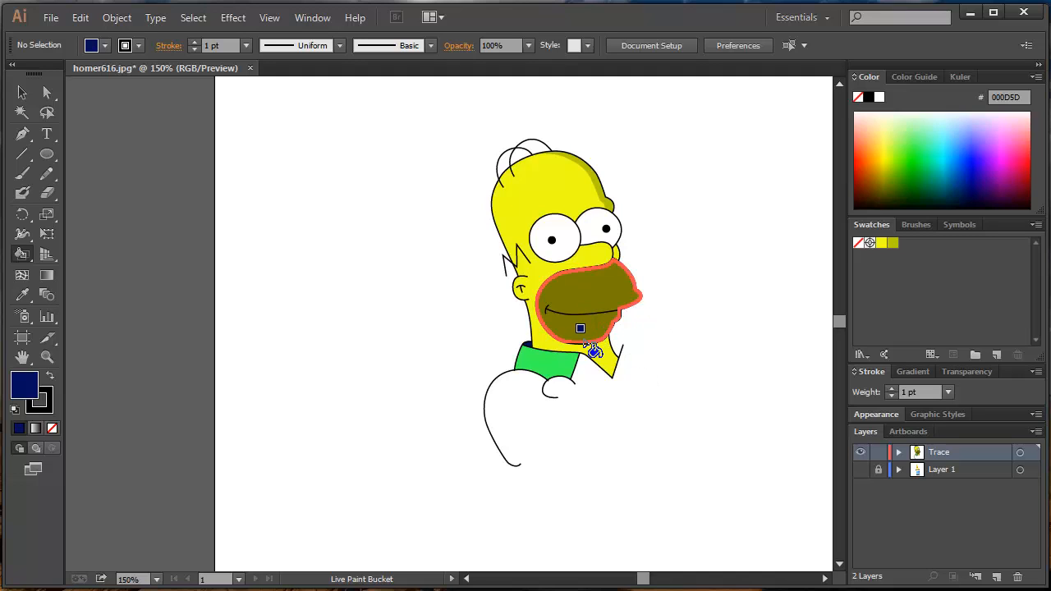
- Select the whole character and scale it down to a small size toward its lower-right corner
key("v")
left_click_drag(404, 129, 764, 563)
left_click_drag(485, 140, 620, 349)
left_click(616, 406, "shift")
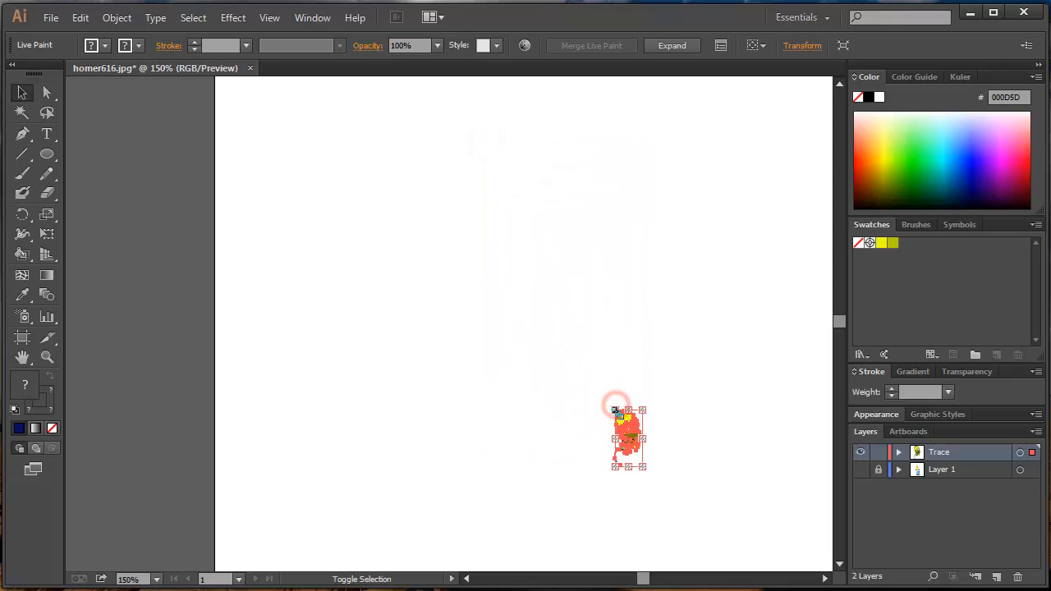
- Enlarge the shrunken character well beyond its small size, move it down onto the artboard and deselect it
left_click_drag(616, 411, 283, 111)
scroll(476, 338, "down", 3)
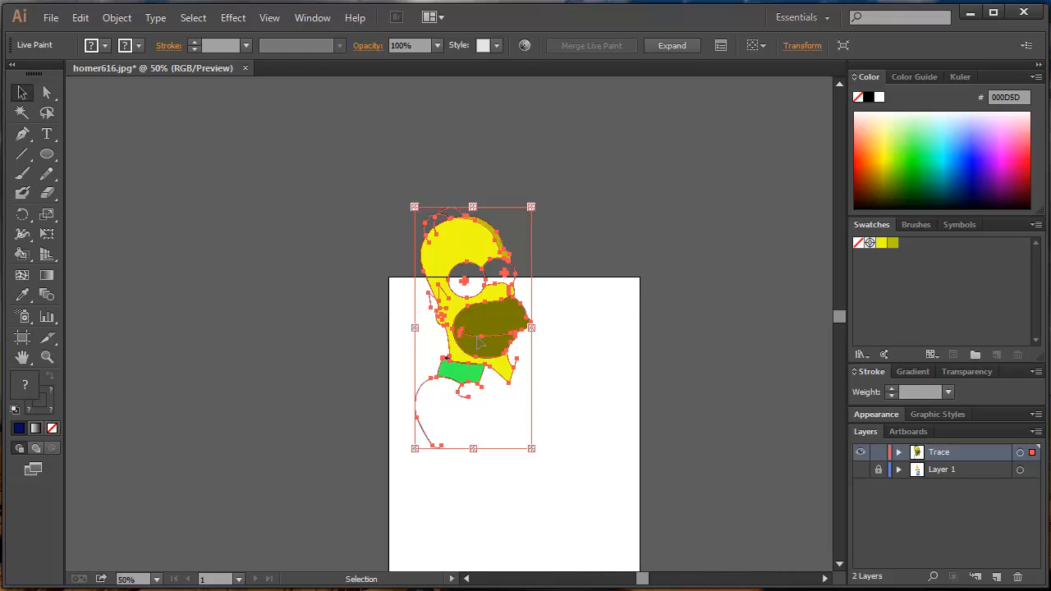
left_click_drag(486, 337, 511, 379)
scroll(399, 394, "up", 2)
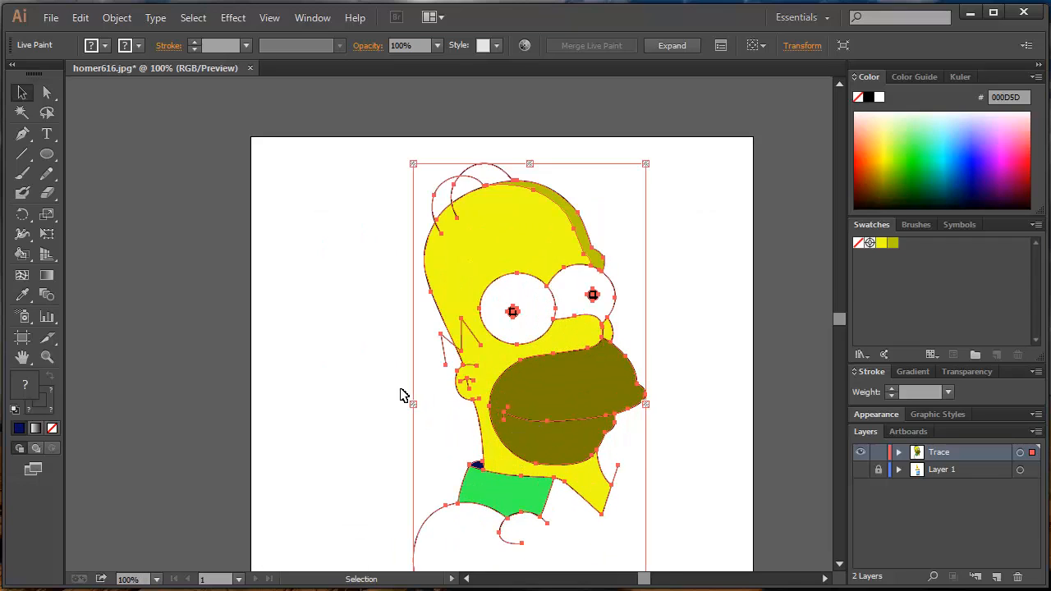
left_click(384, 391)
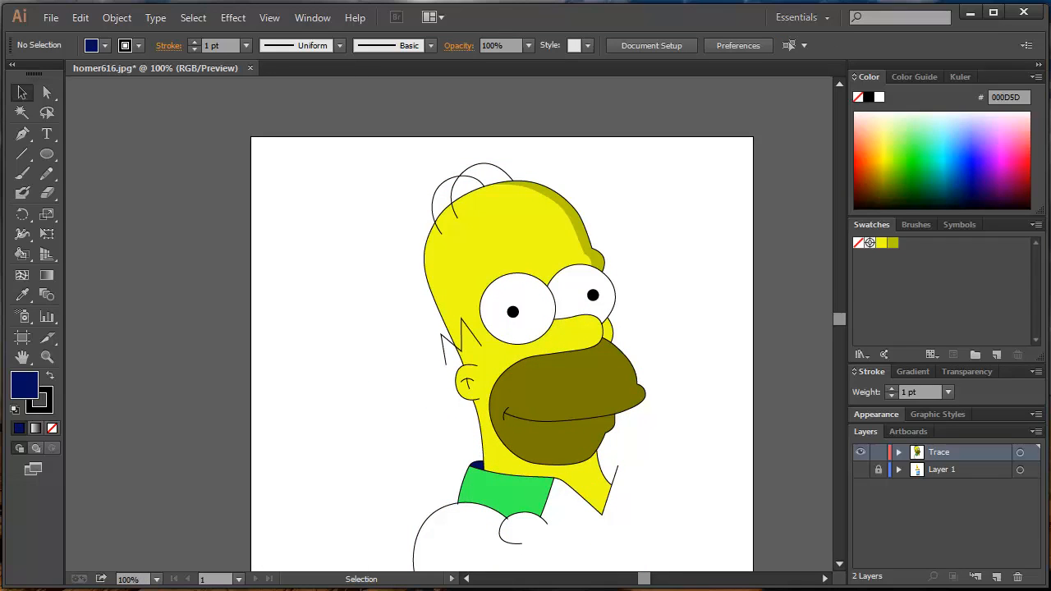
- Choose Adobe Illustrator (*.AI) as the format for saving homer616 and cancel without saving
left_click(50, 17)
left_click(92, 173)
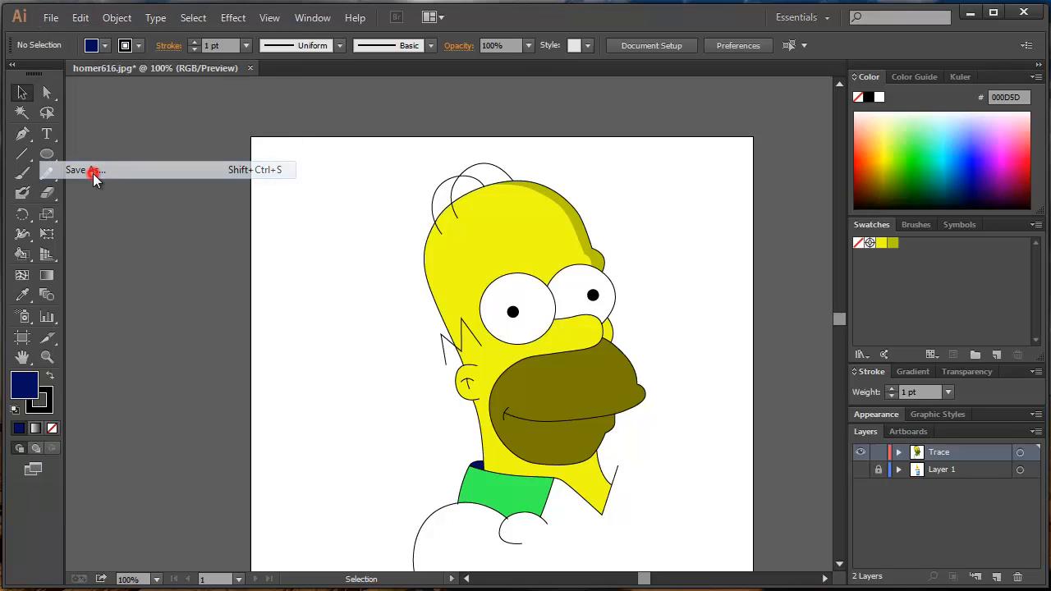
left_click(197, 337)
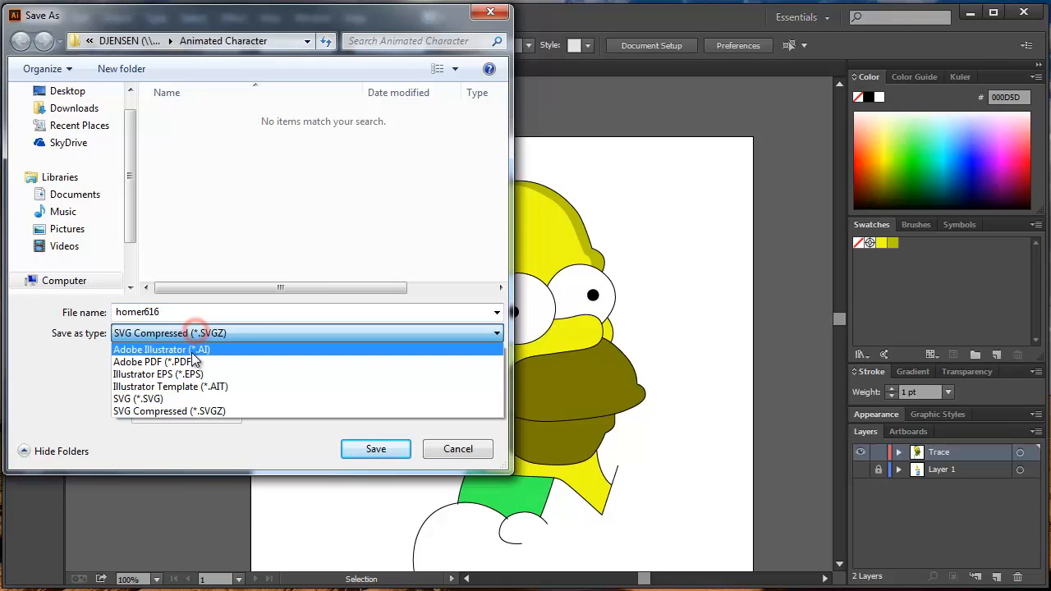
left_click(194, 348)
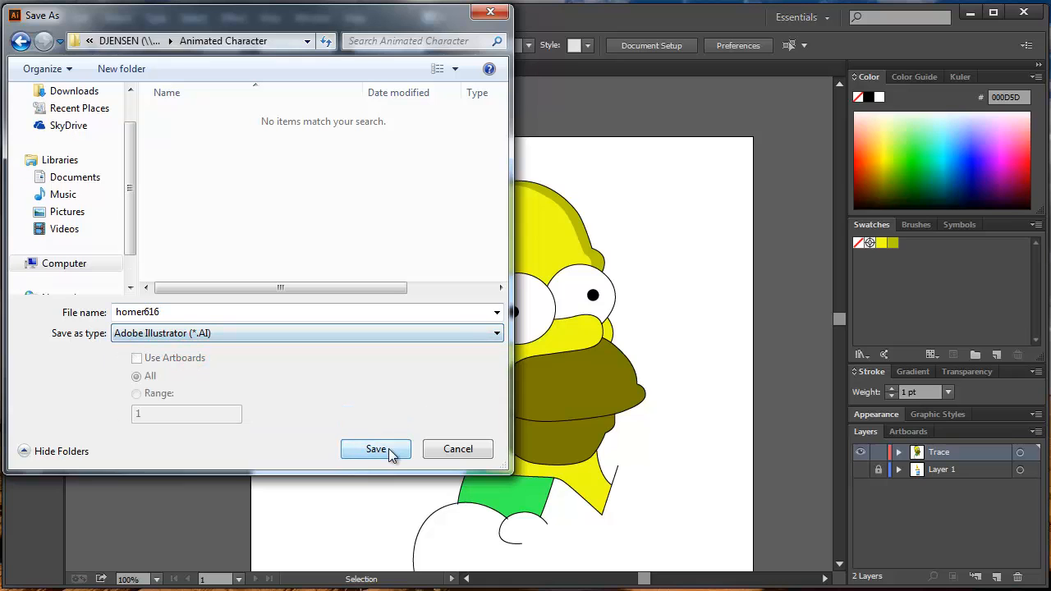
left_click(456, 449)
- Choose JPEG (*.JPG) as the format for exporting homer616 and cancel the export
left_click(41, 18)
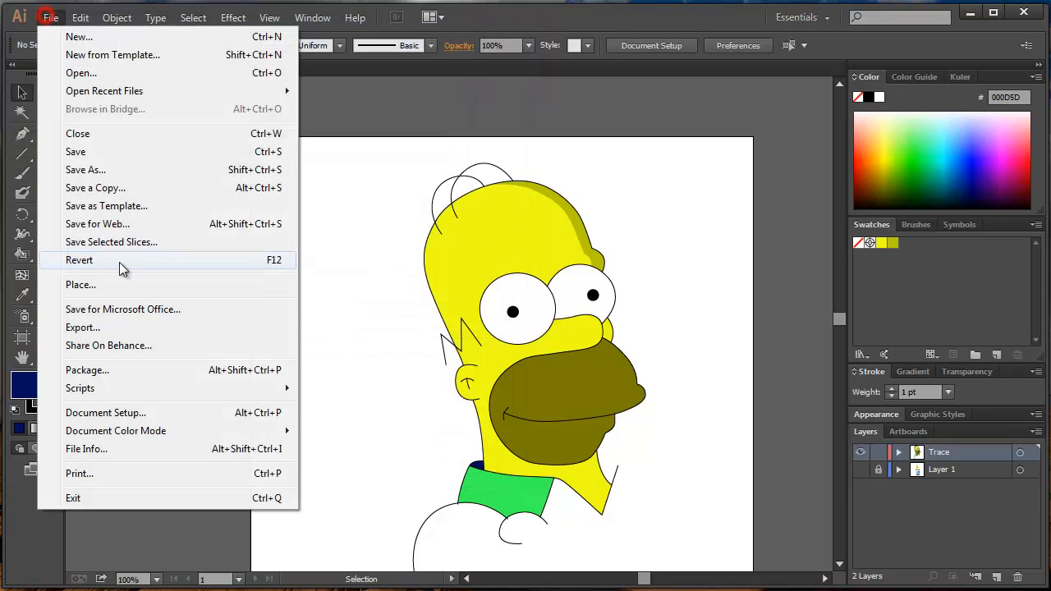
left_click(80, 329)
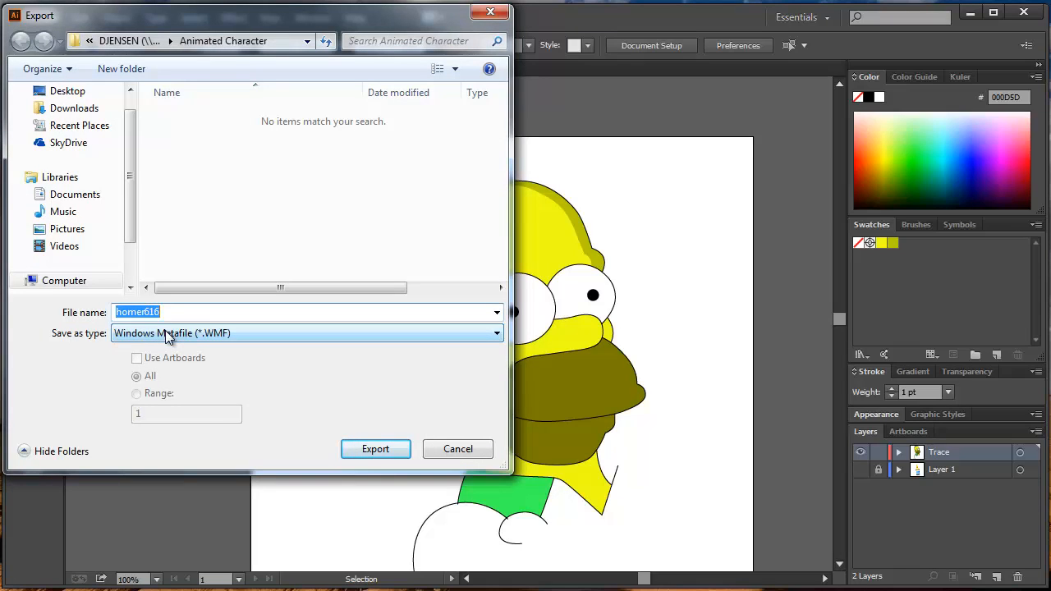
left_click(167, 335)
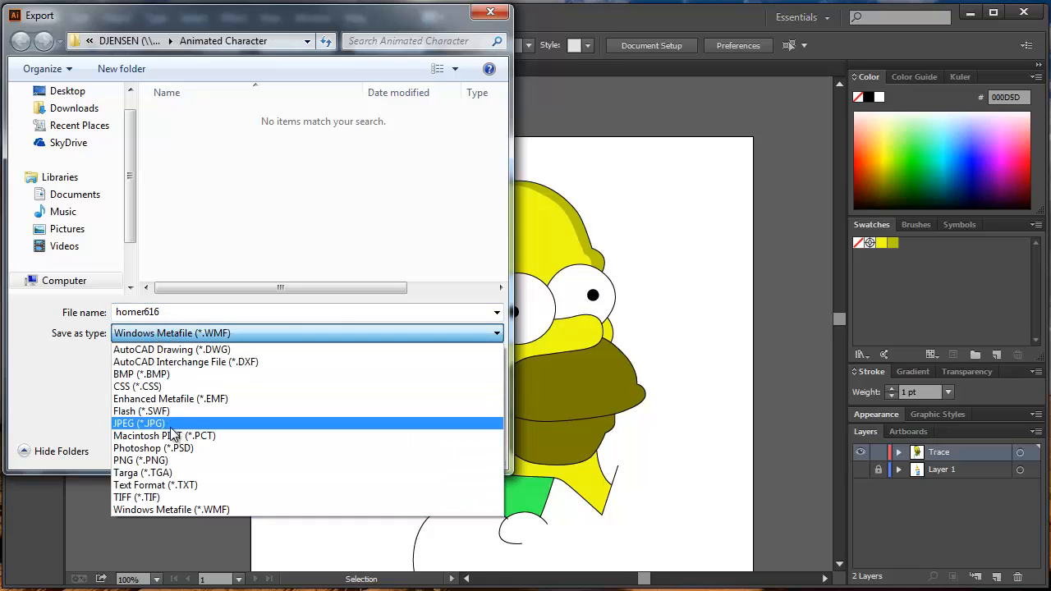
left_click(169, 424)
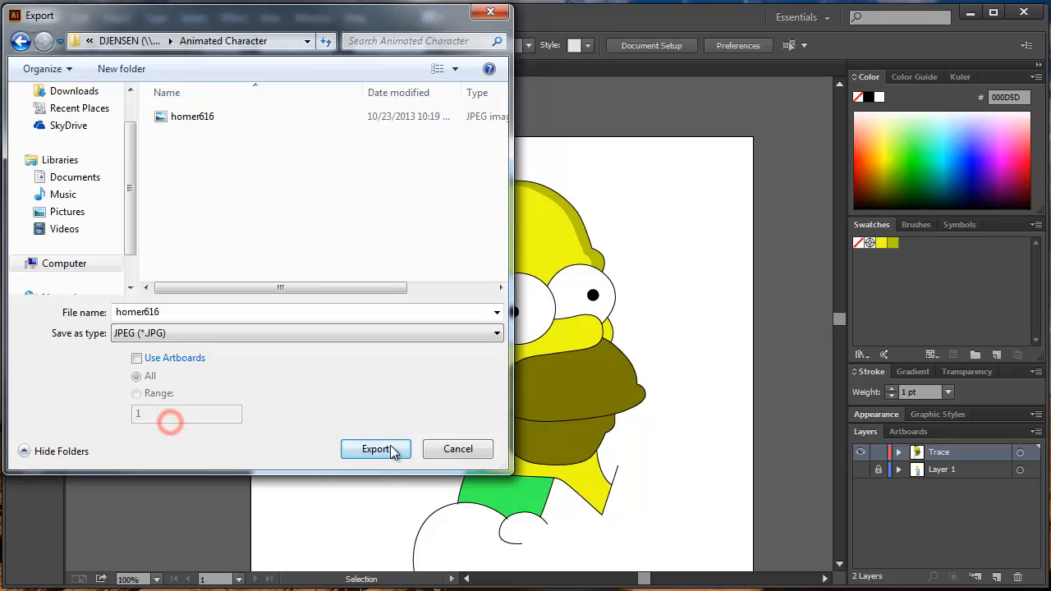
left_click(457, 449)
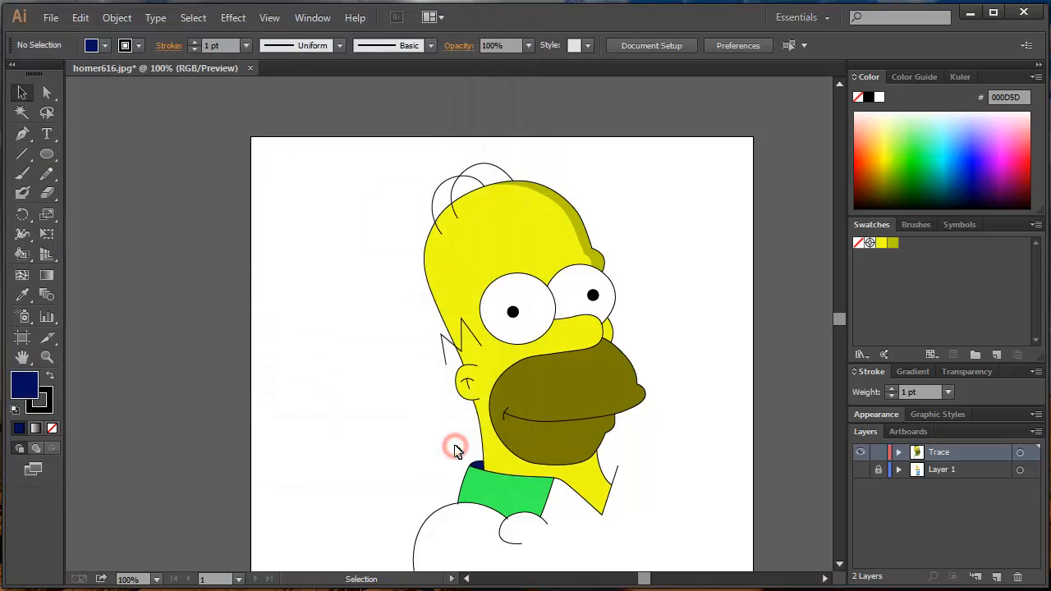